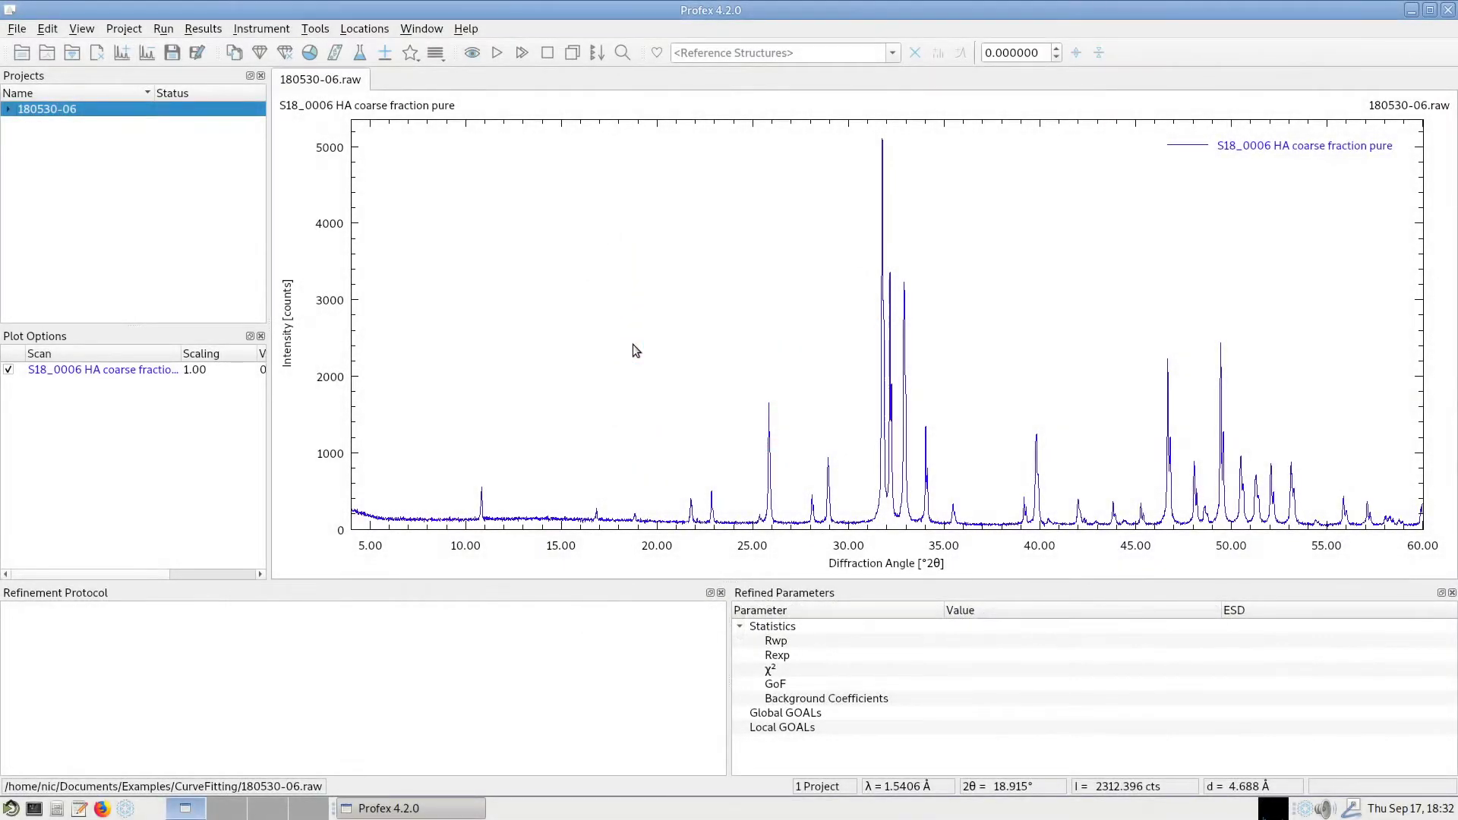
Step: Open the Window menu to see the dockable panels Profex can show or hide
click(417, 31)
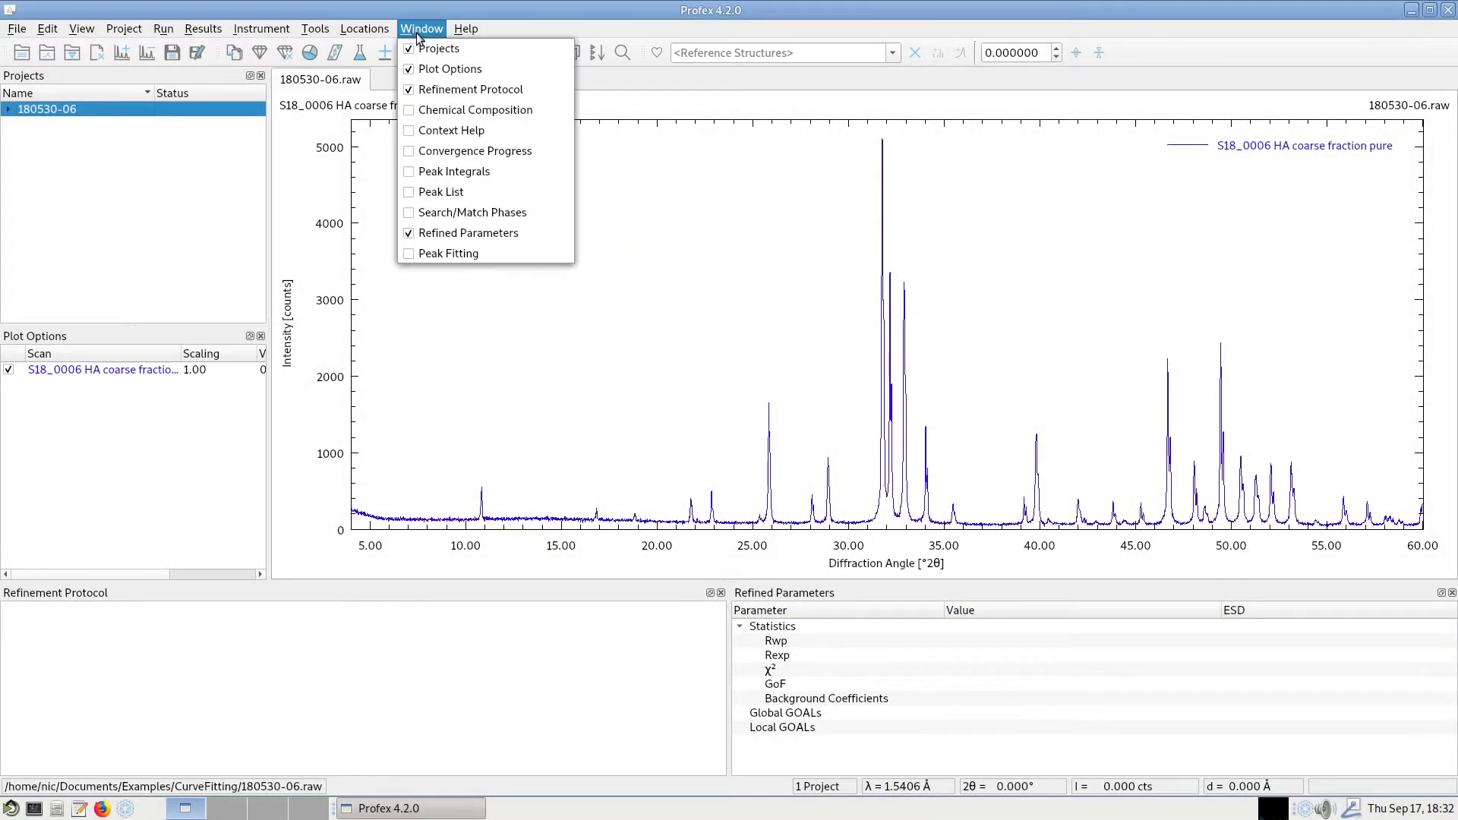
Step: Show the Peak Fitting panel and dock it on the right side of the plot
click(481, 253)
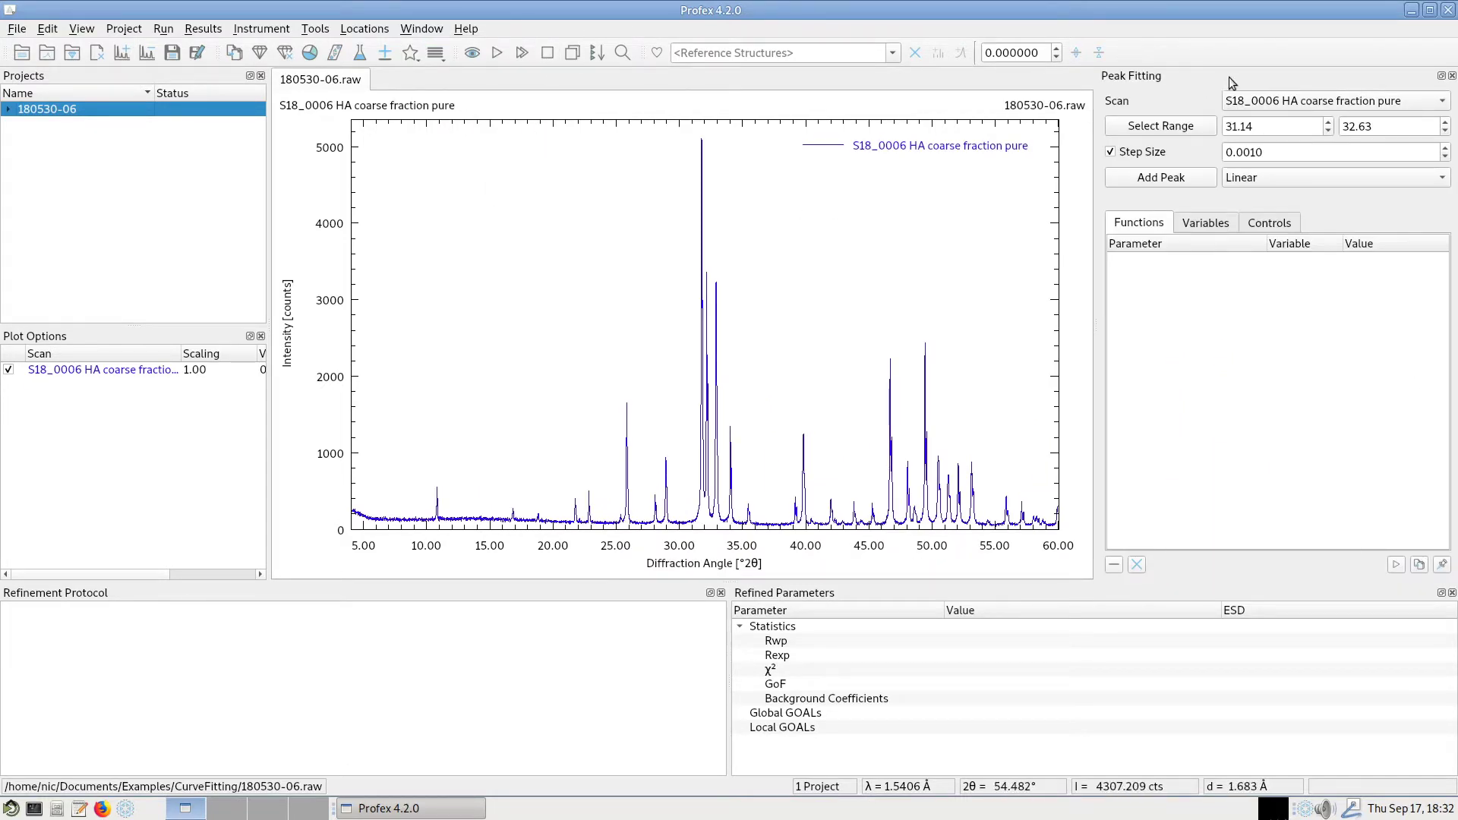
drag(1229, 76, 514, 222)
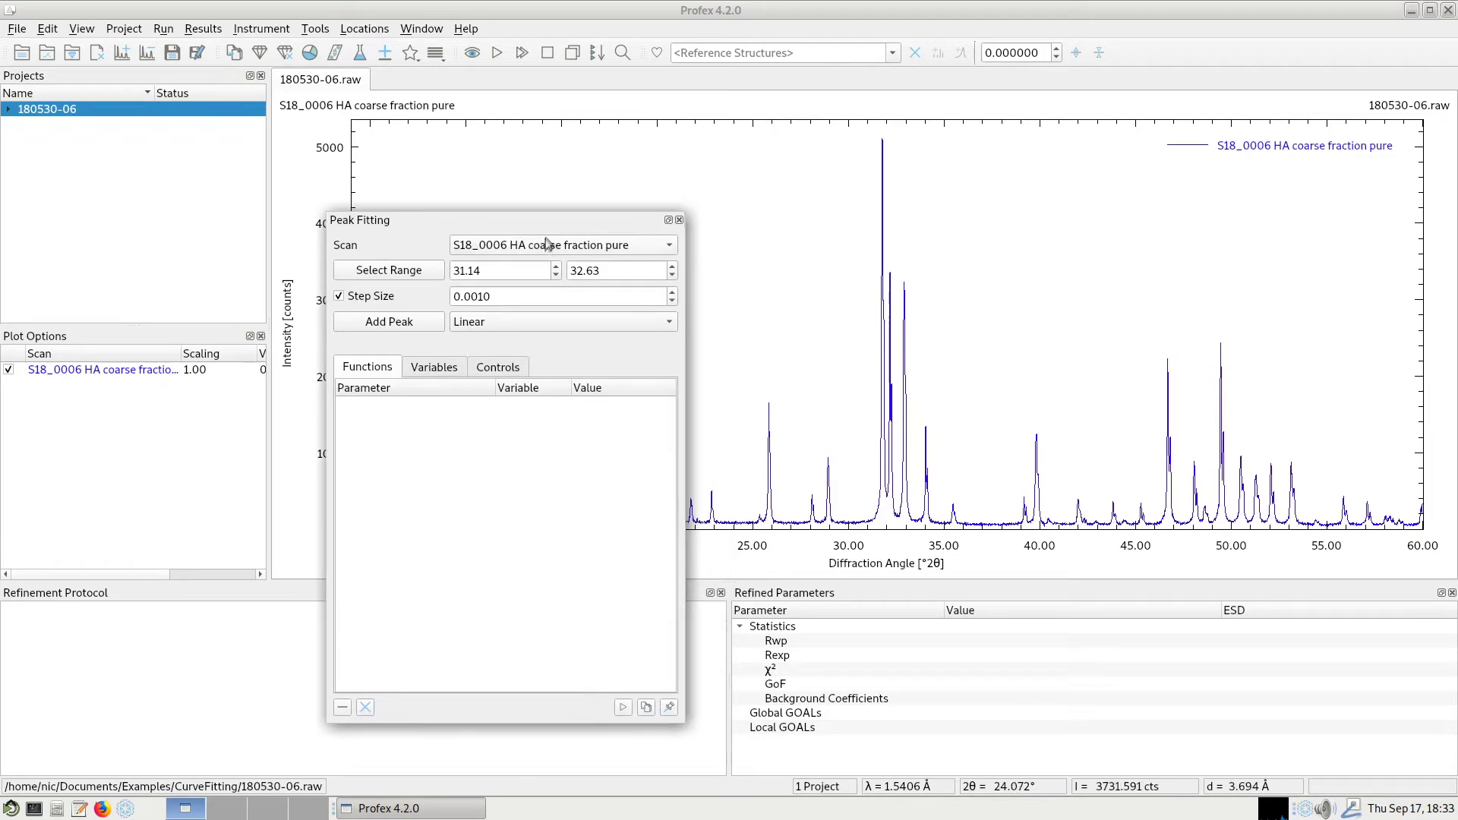
drag(467, 220, 1054, 91)
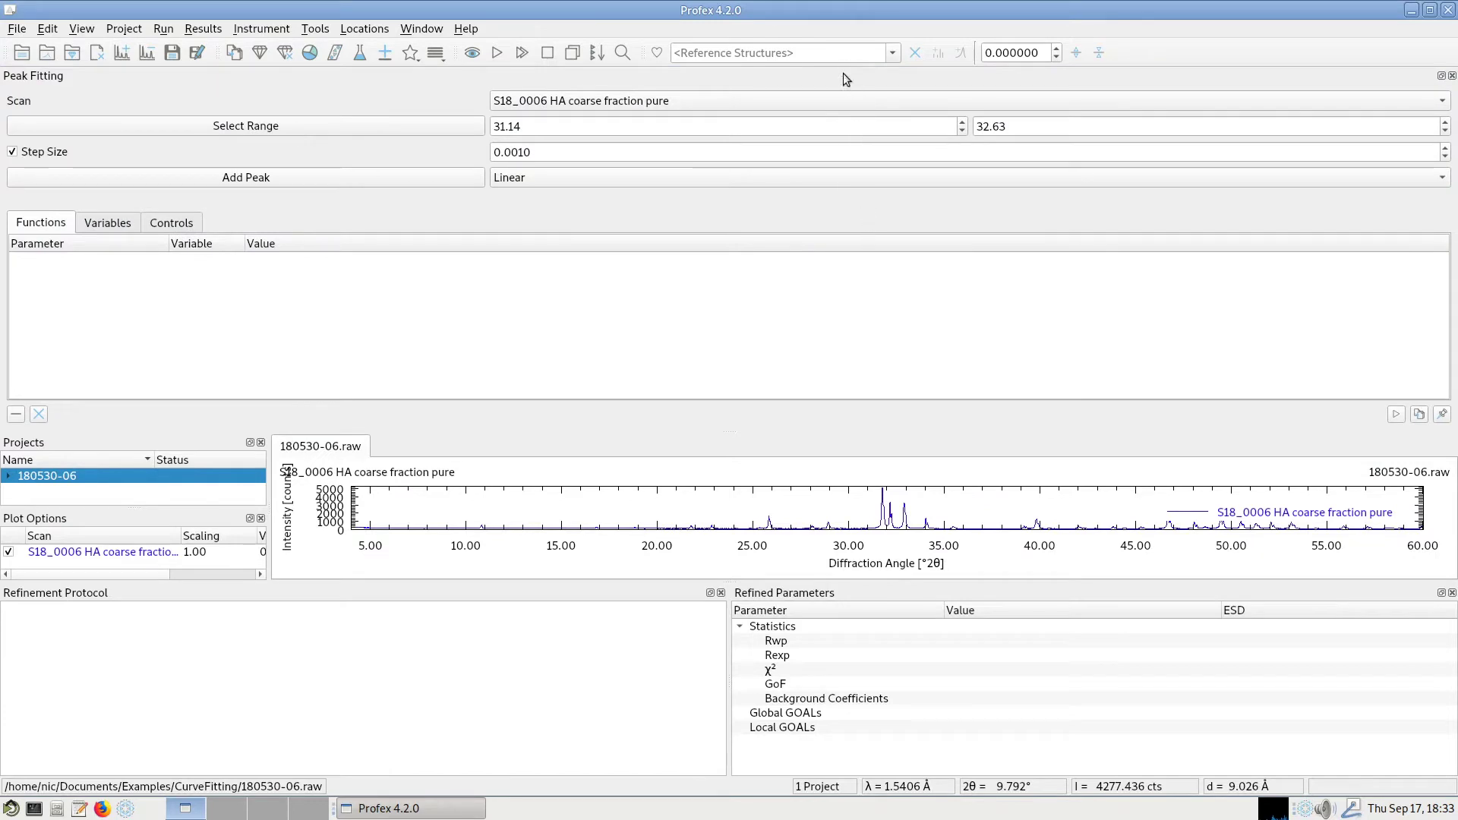
drag(842, 73, 1455, 281)
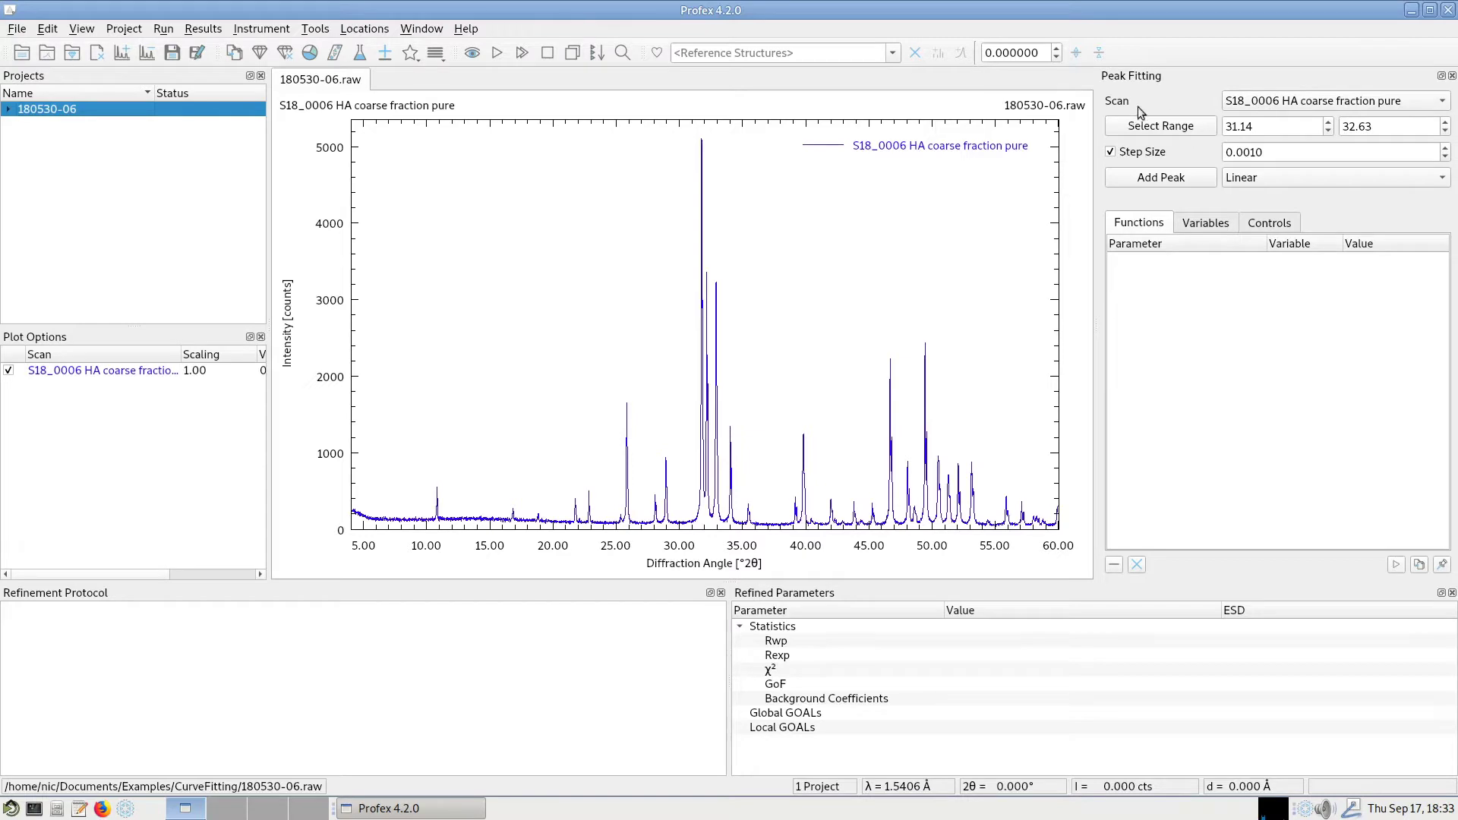
Step: Keep the S18_0006 scan selected and zoom the plot to 45.3–48.3° around the 46.7° doublet
click(1256, 103)
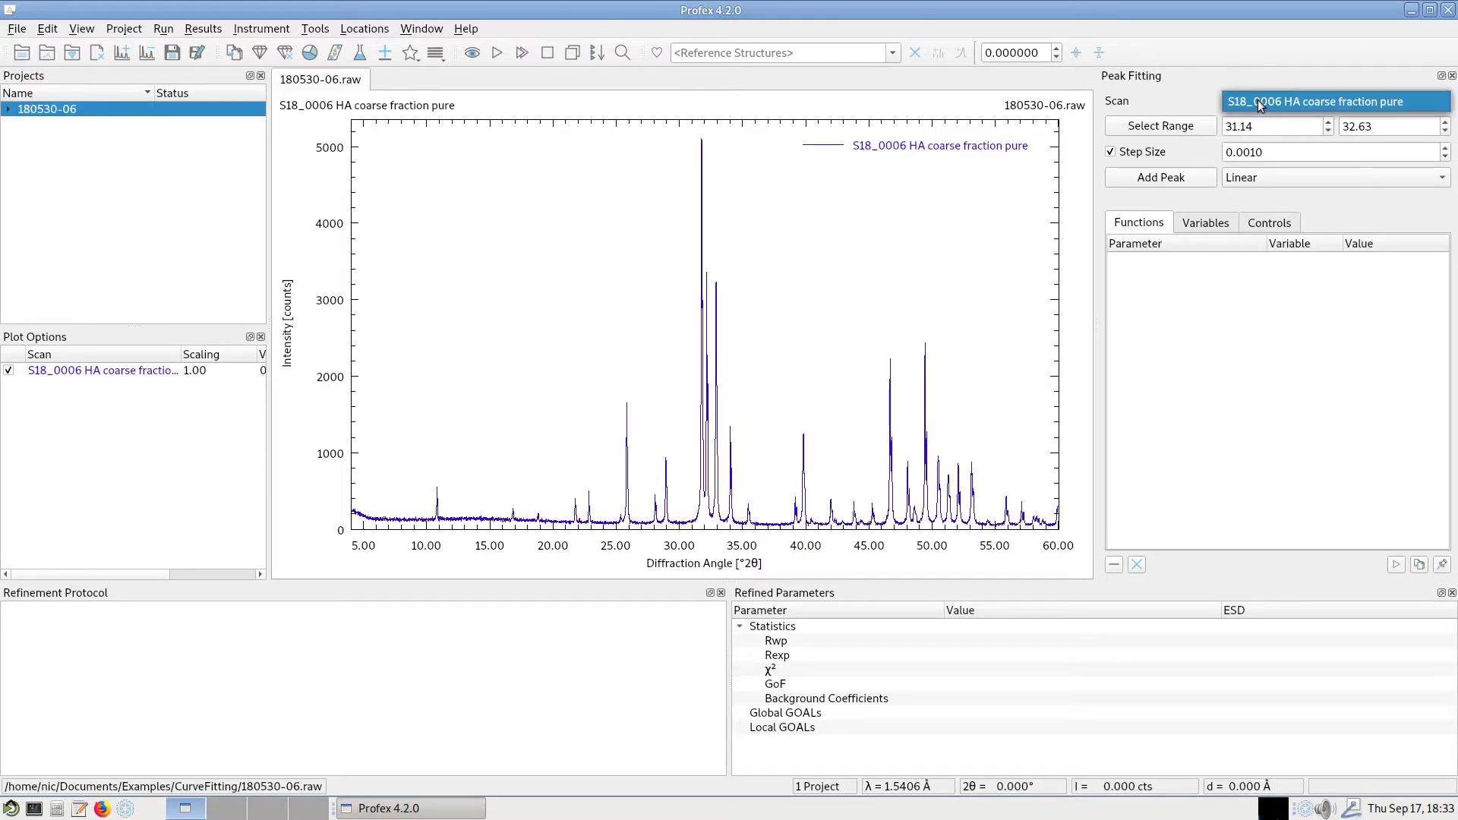
click(1257, 100)
click(128, 372)
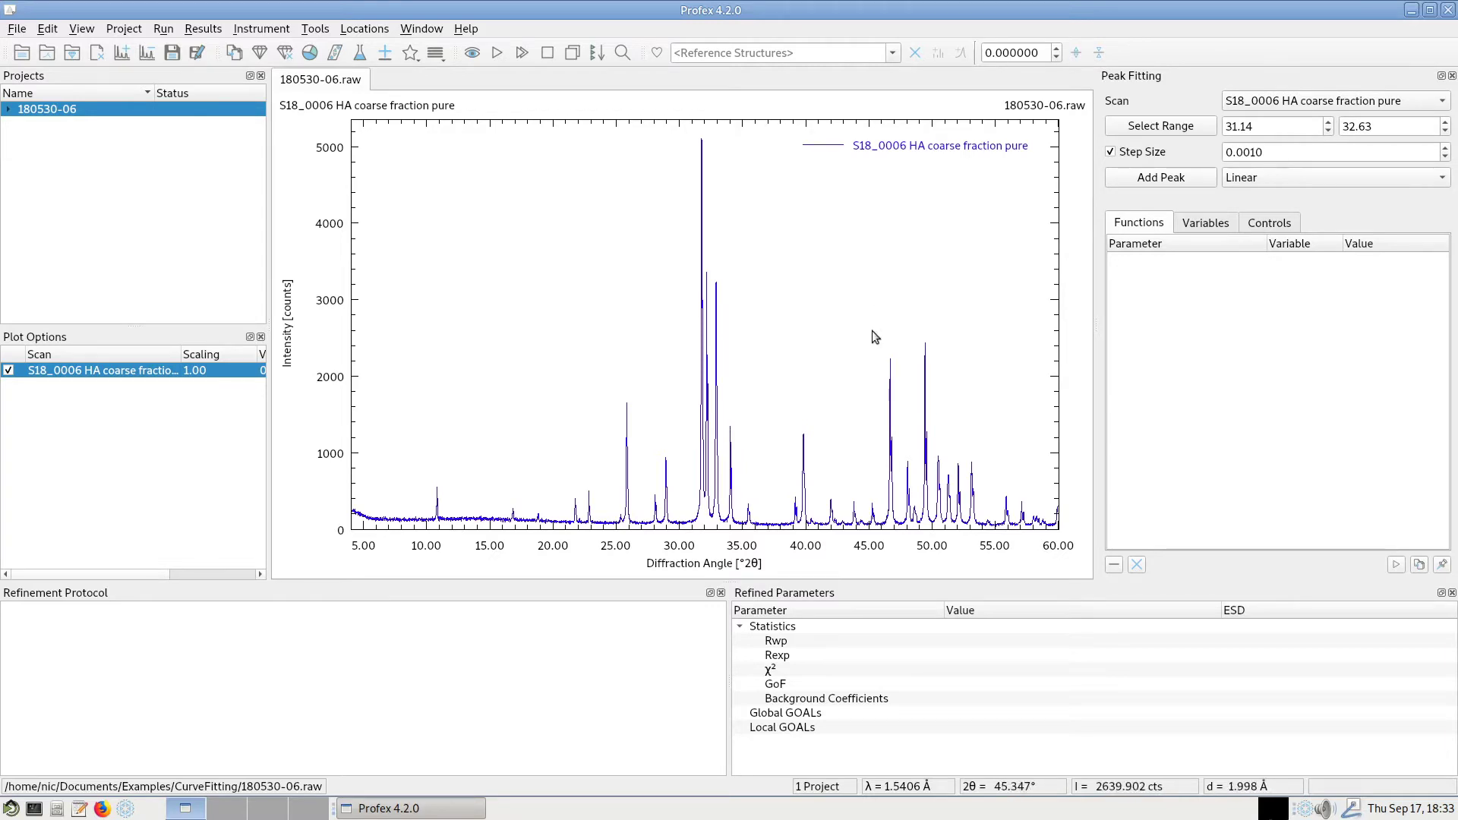
drag(872, 331, 909, 554)
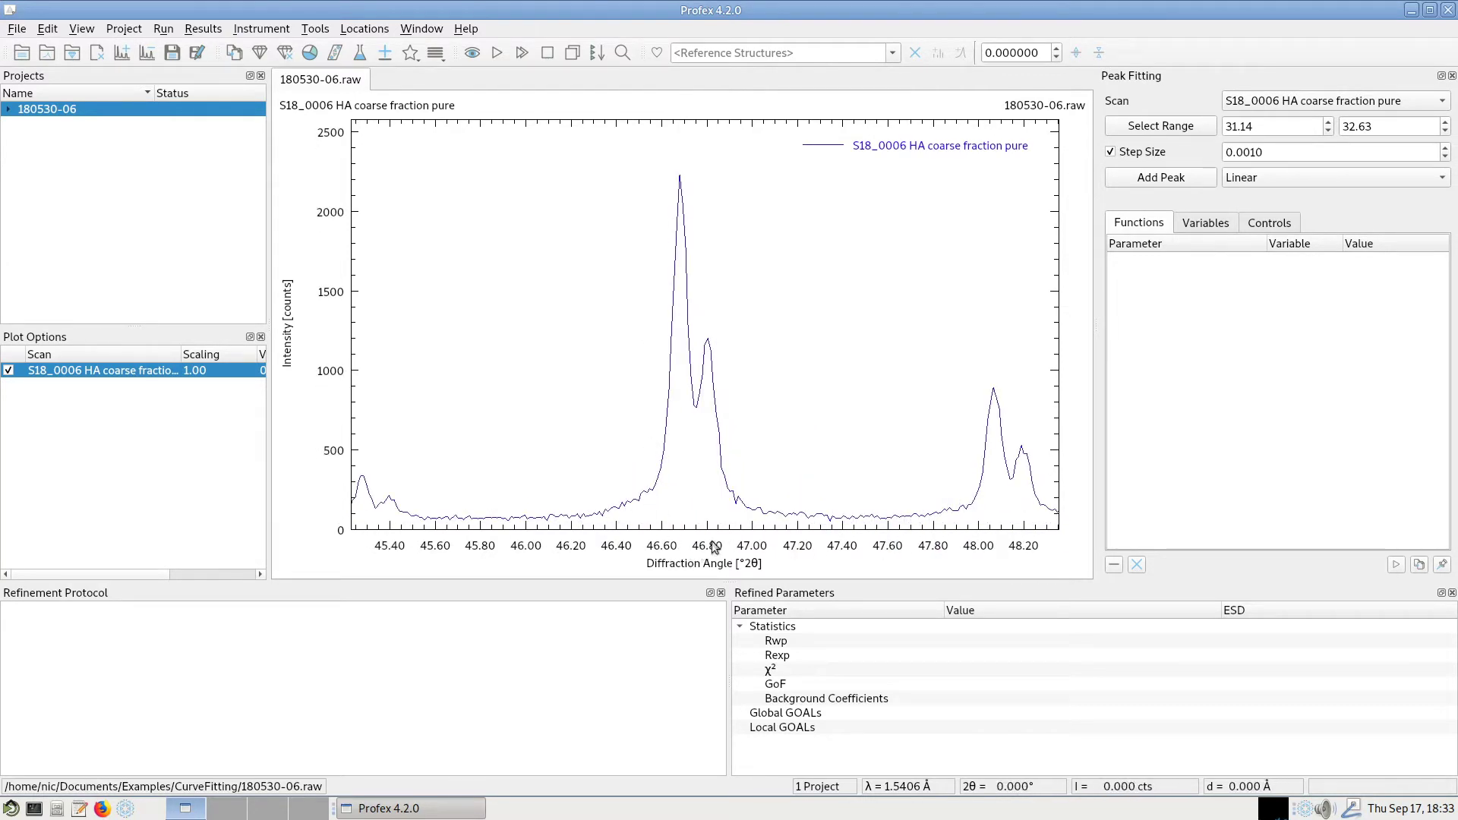
Step: Pick the fitting range 46.00–47.45° on the plot and uncheck Step Size
click(1161, 126)
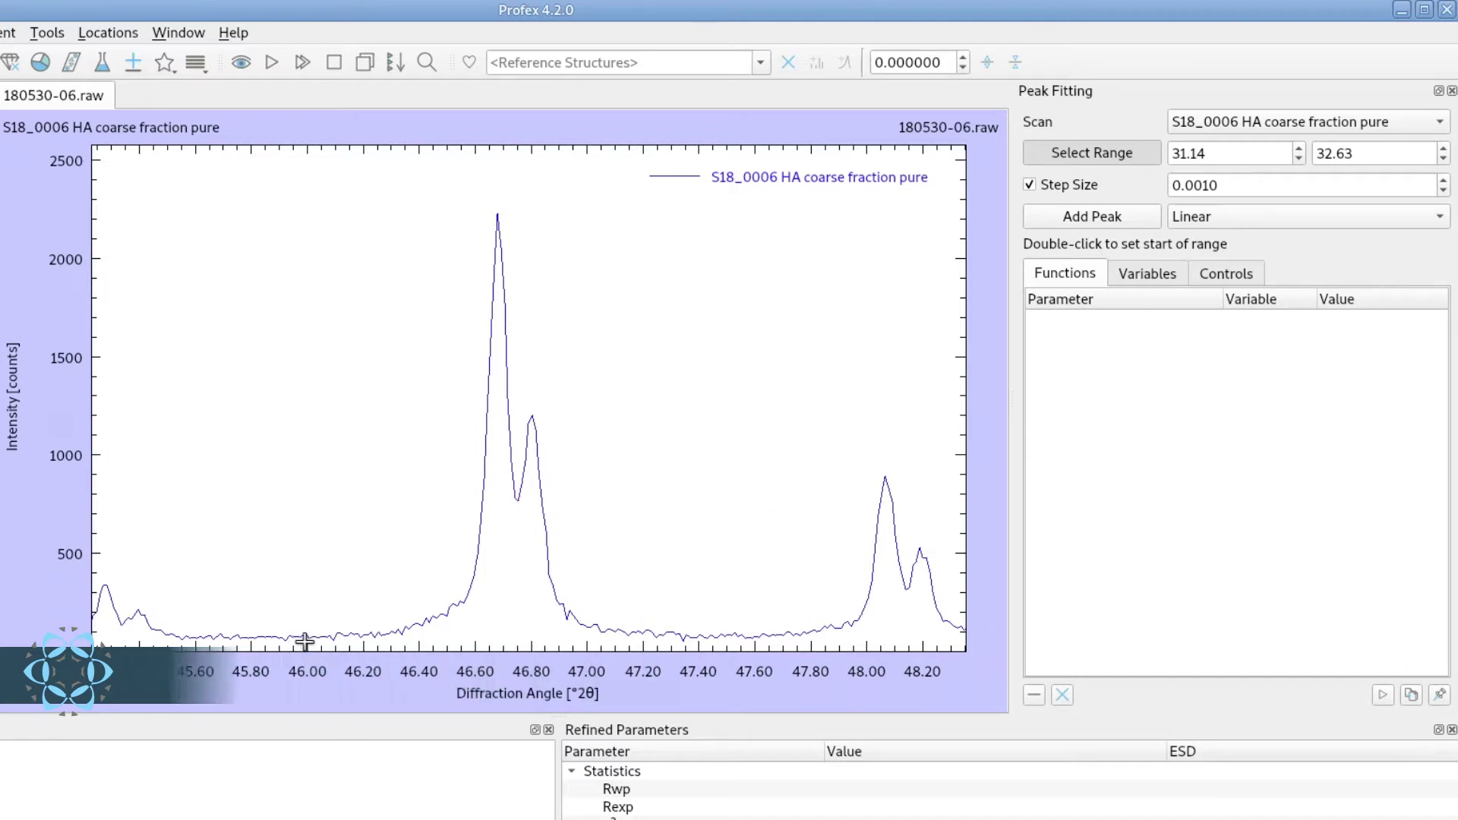
double_click(308, 535)
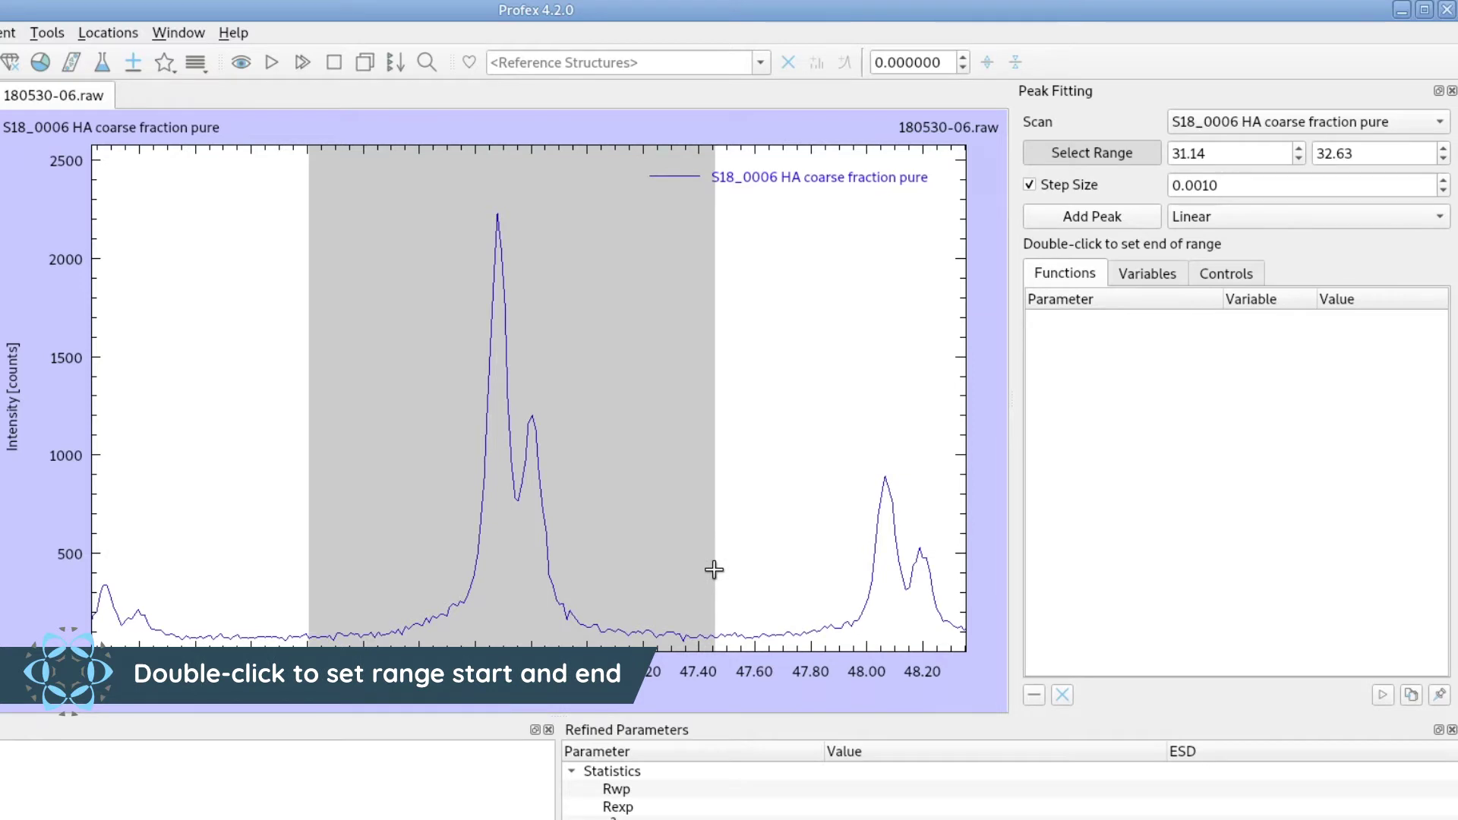
double_click(713, 569)
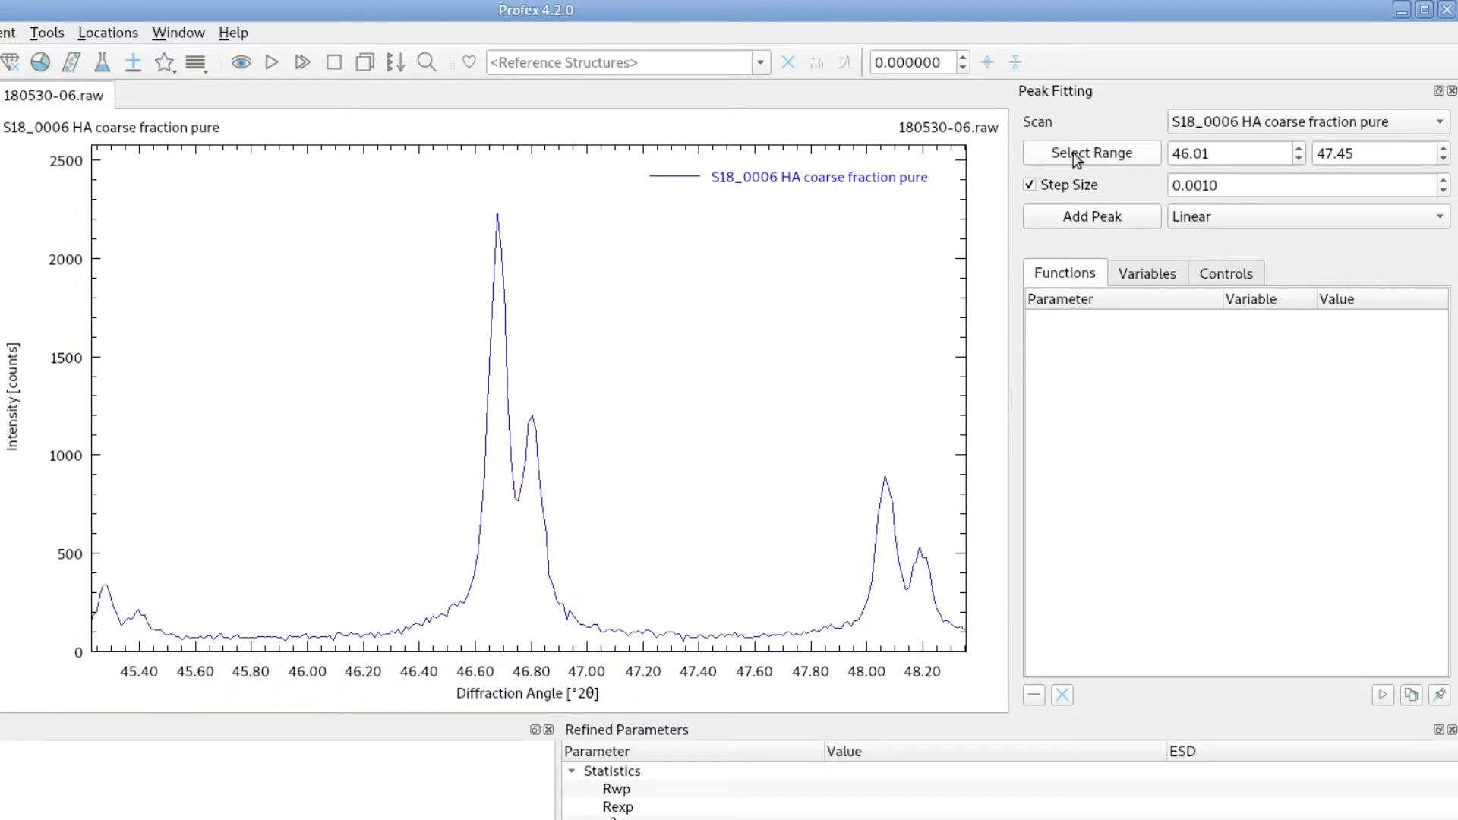
click(1239, 156)
click(1405, 154)
drag(1202, 154, 1217, 154)
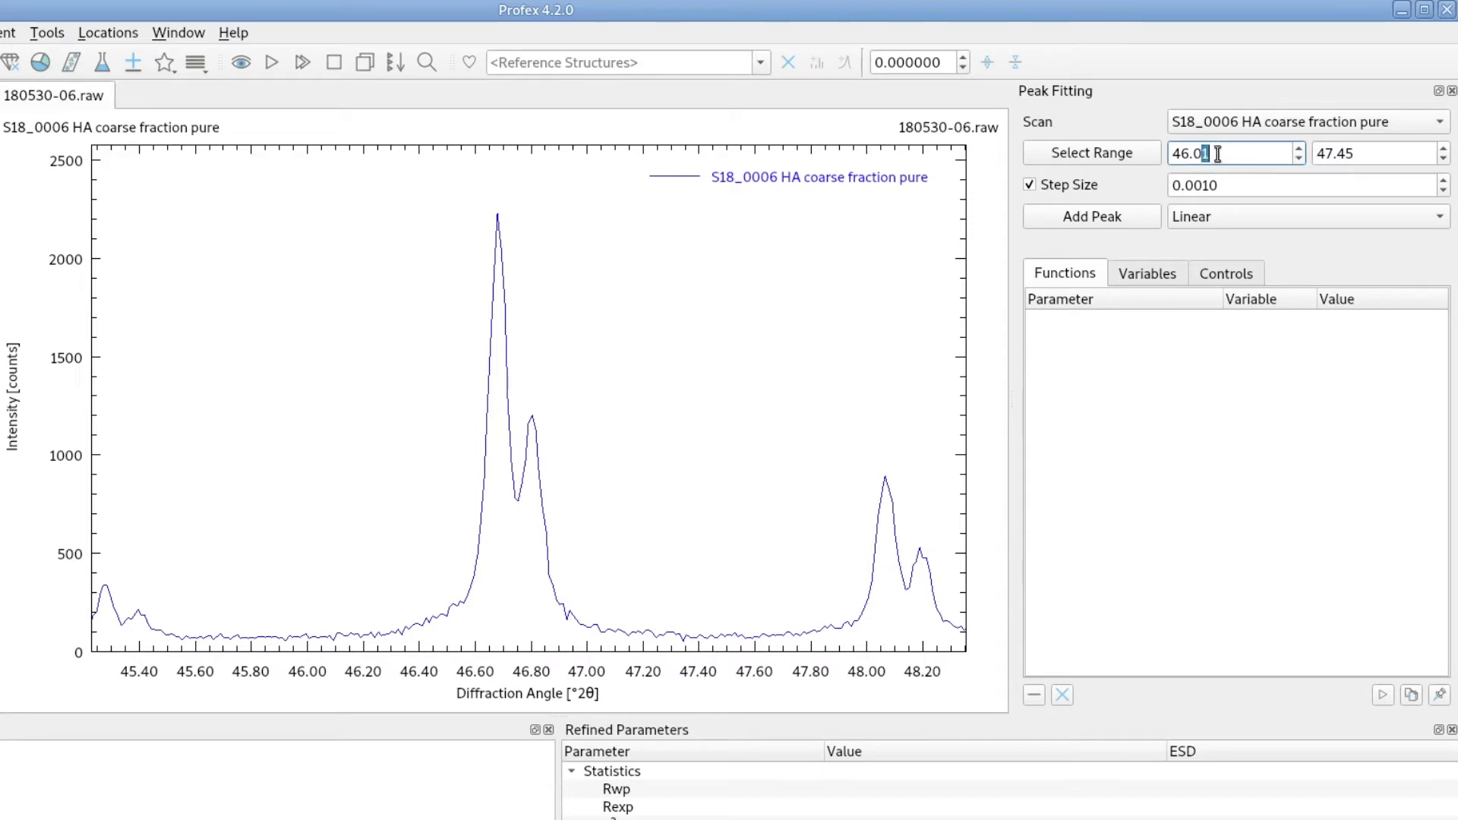
click(1374, 154)
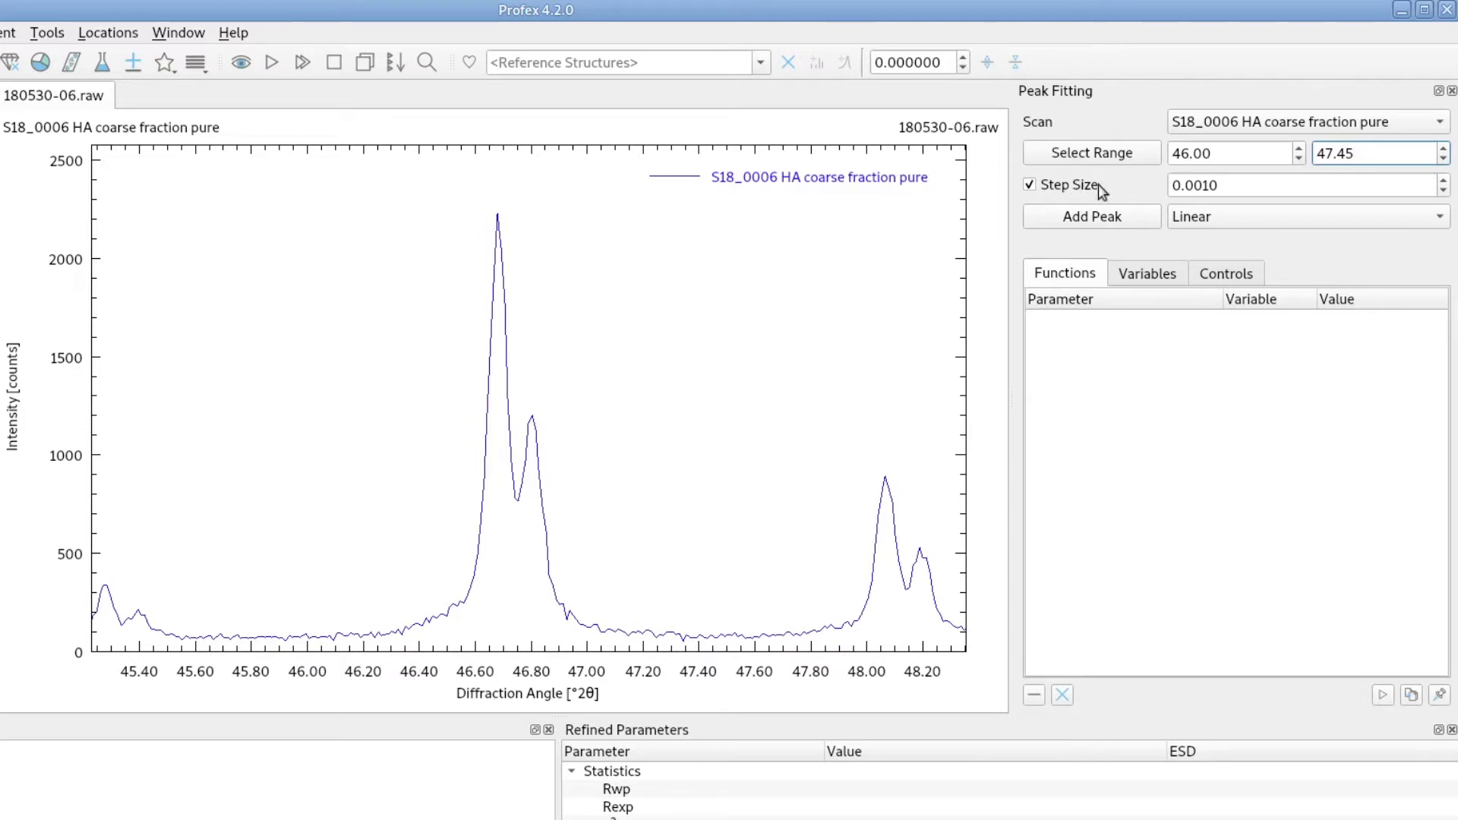
click(1055, 191)
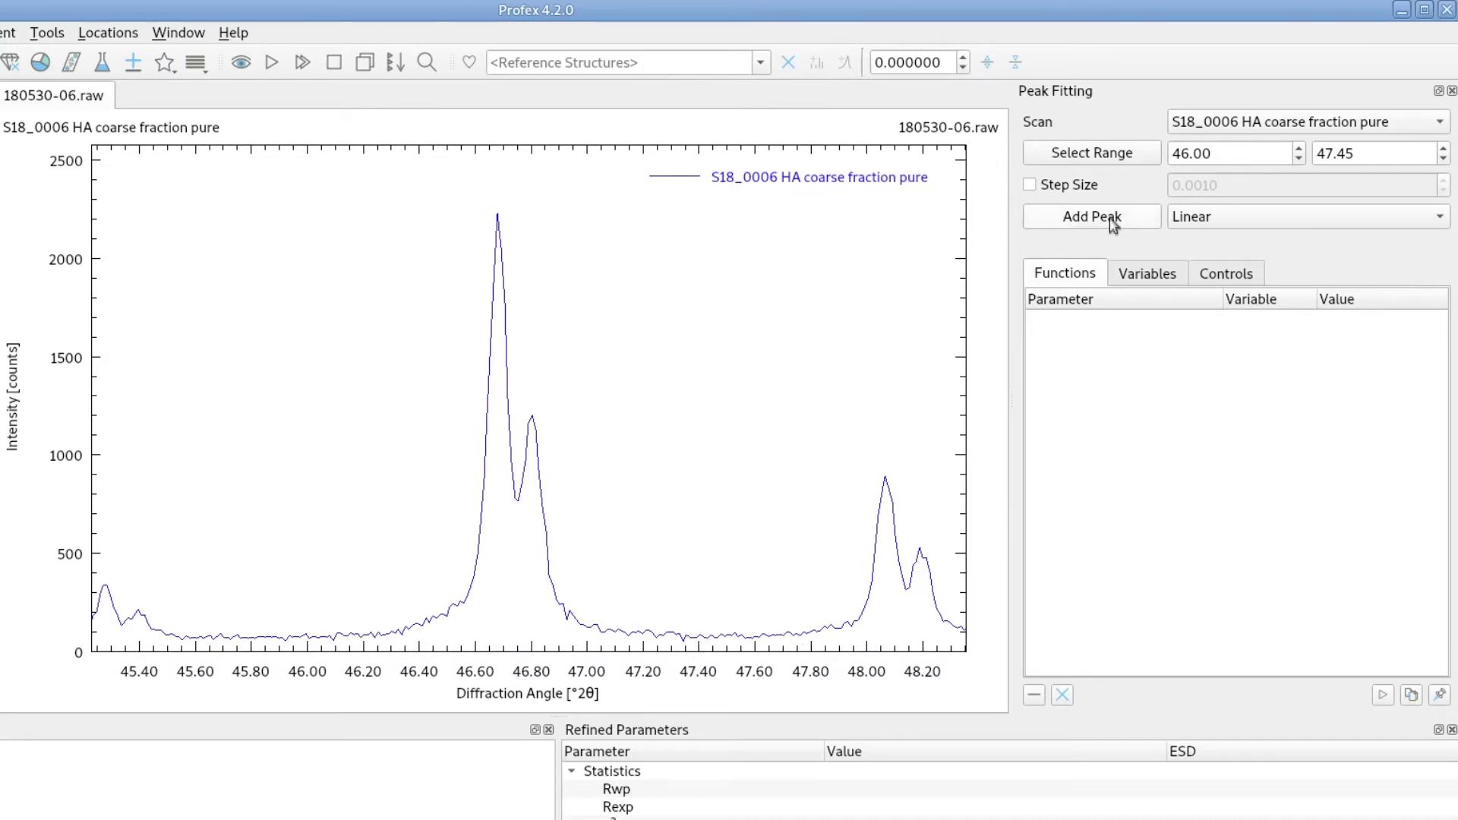
Step: Add Linear background #1 between about 46.0° and 47.6° under the doublet
click(1313, 215)
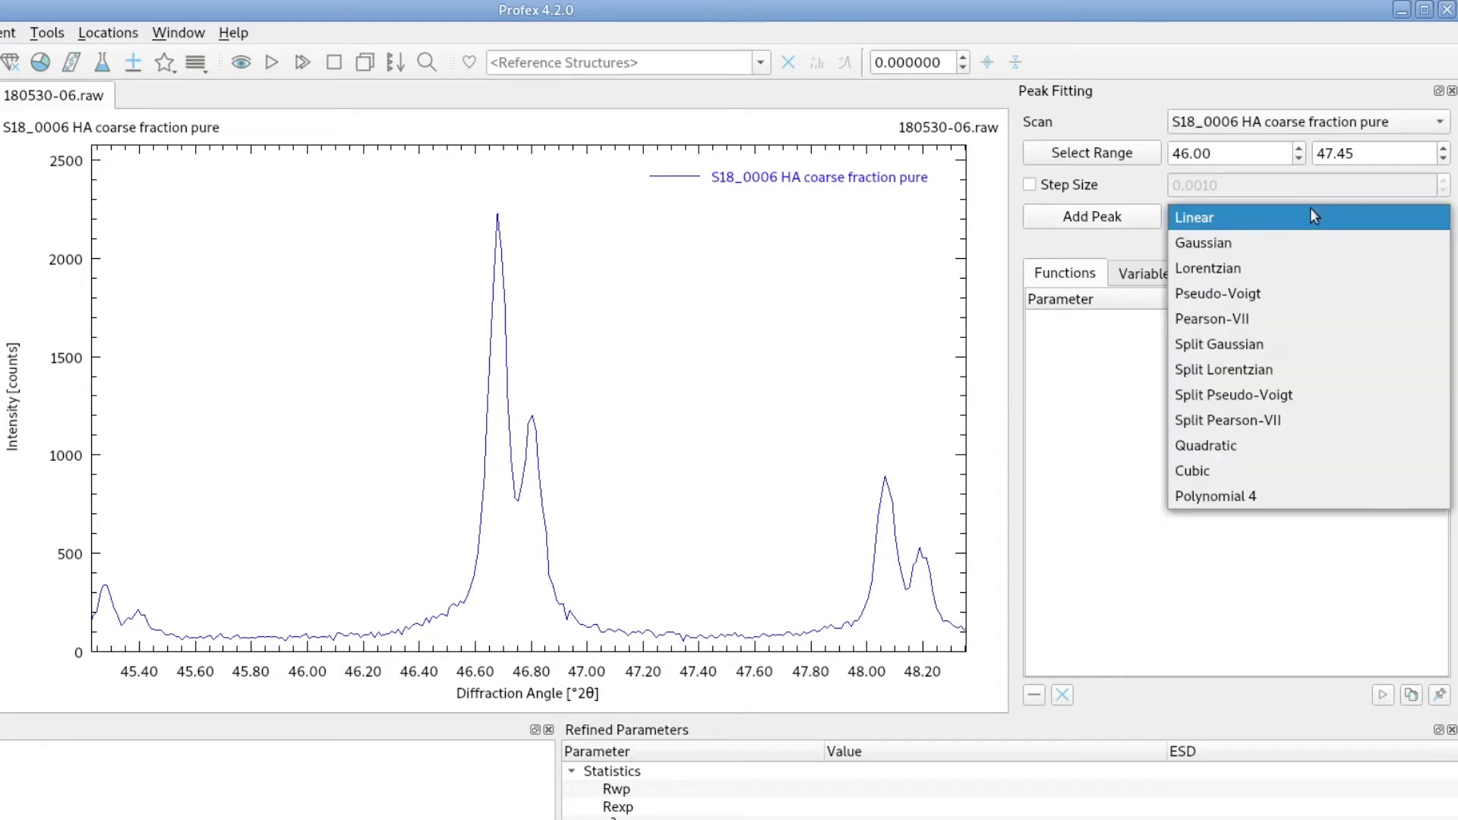
click(1263, 228)
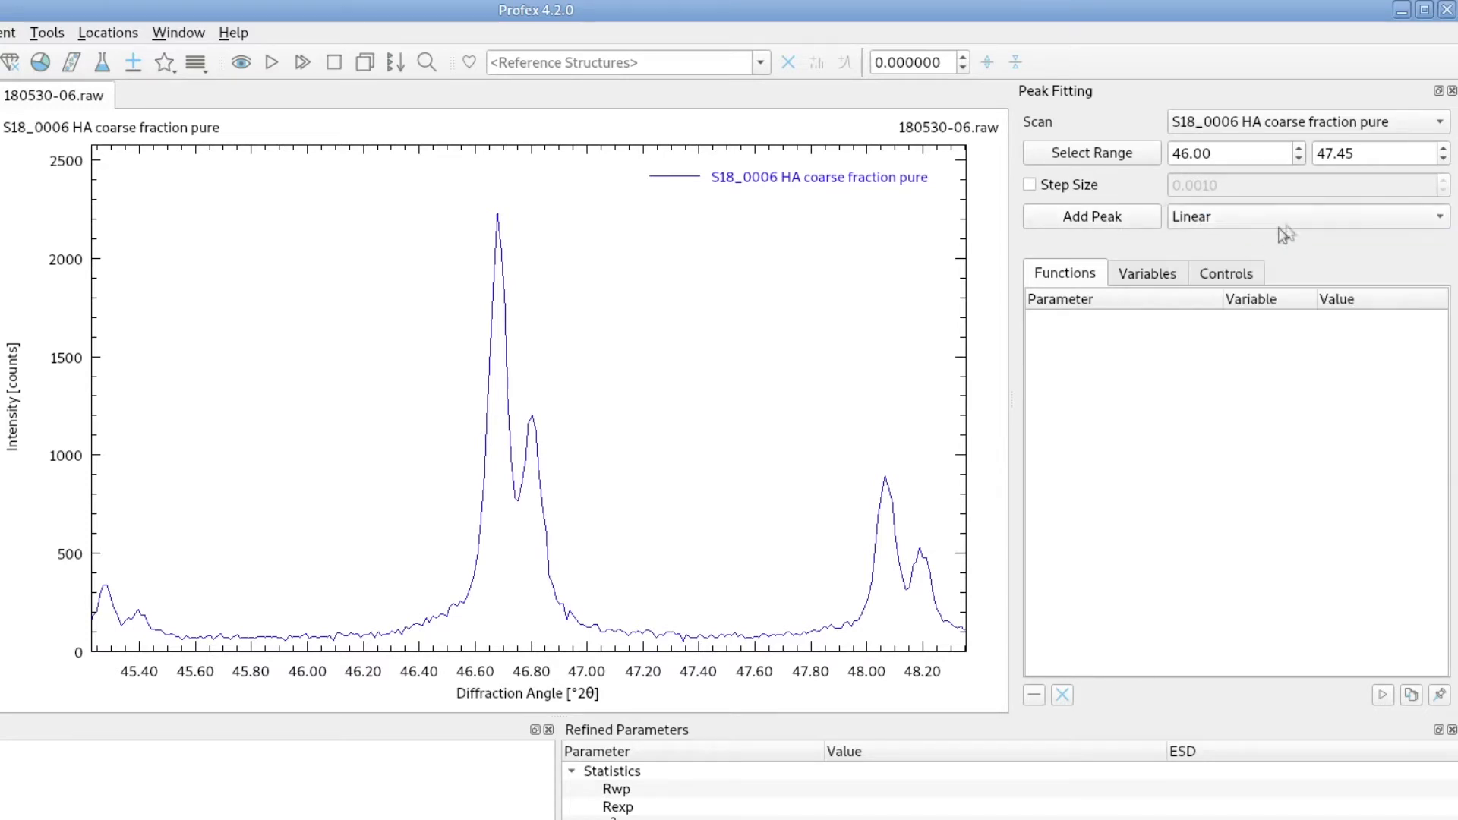
click(1126, 221)
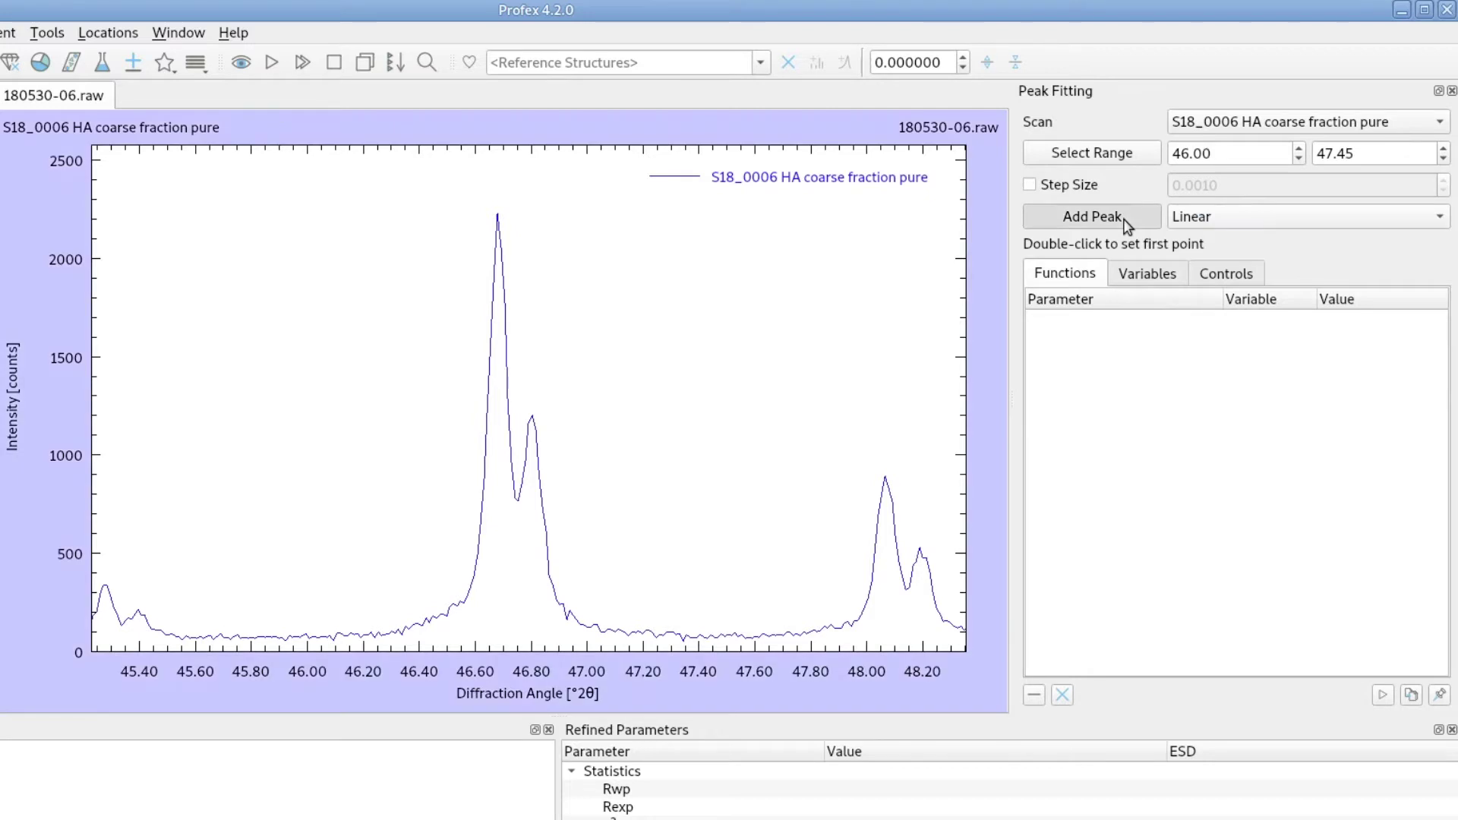
double_click(305, 634)
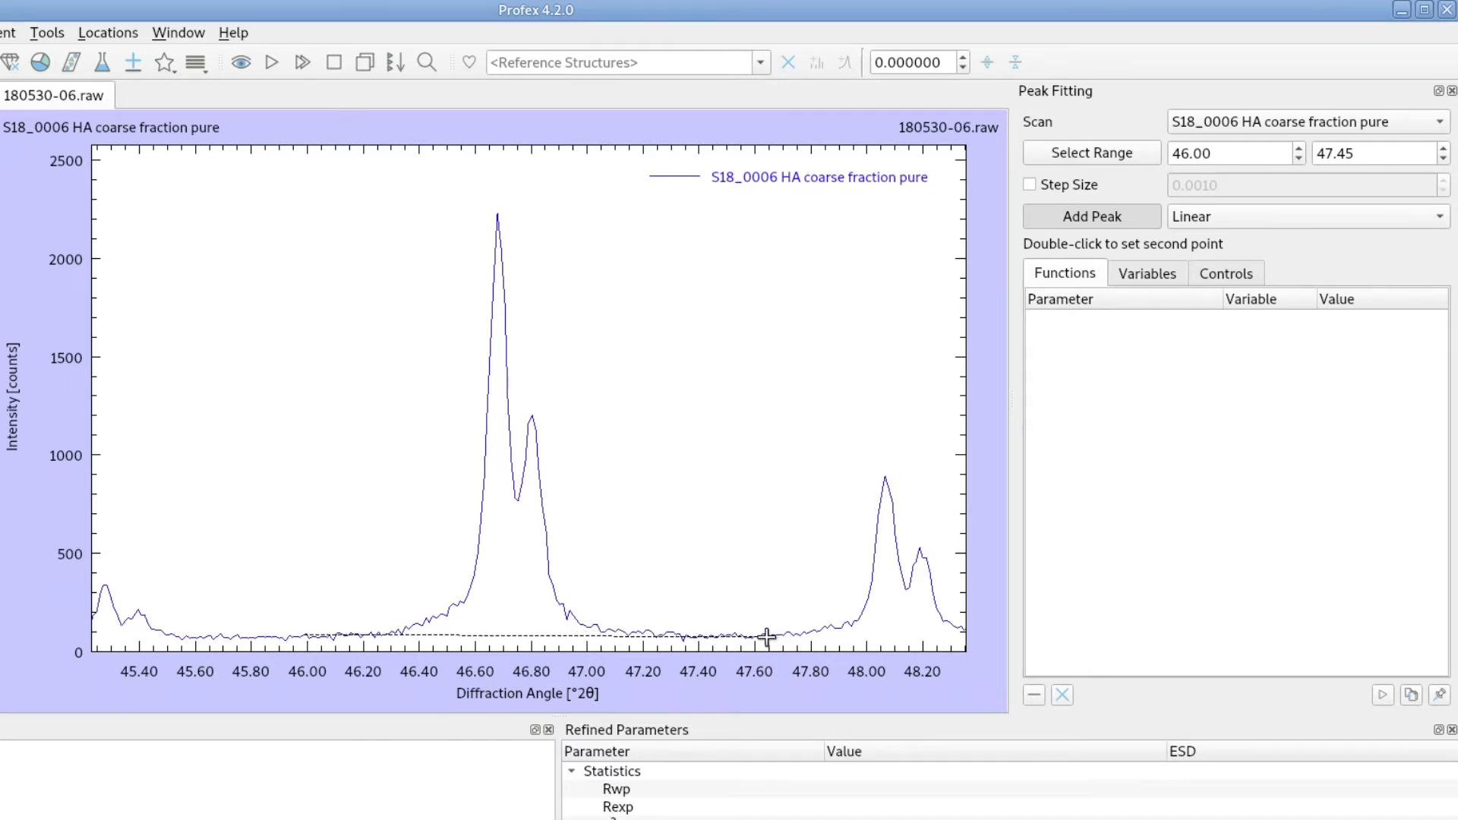
double_click(766, 637)
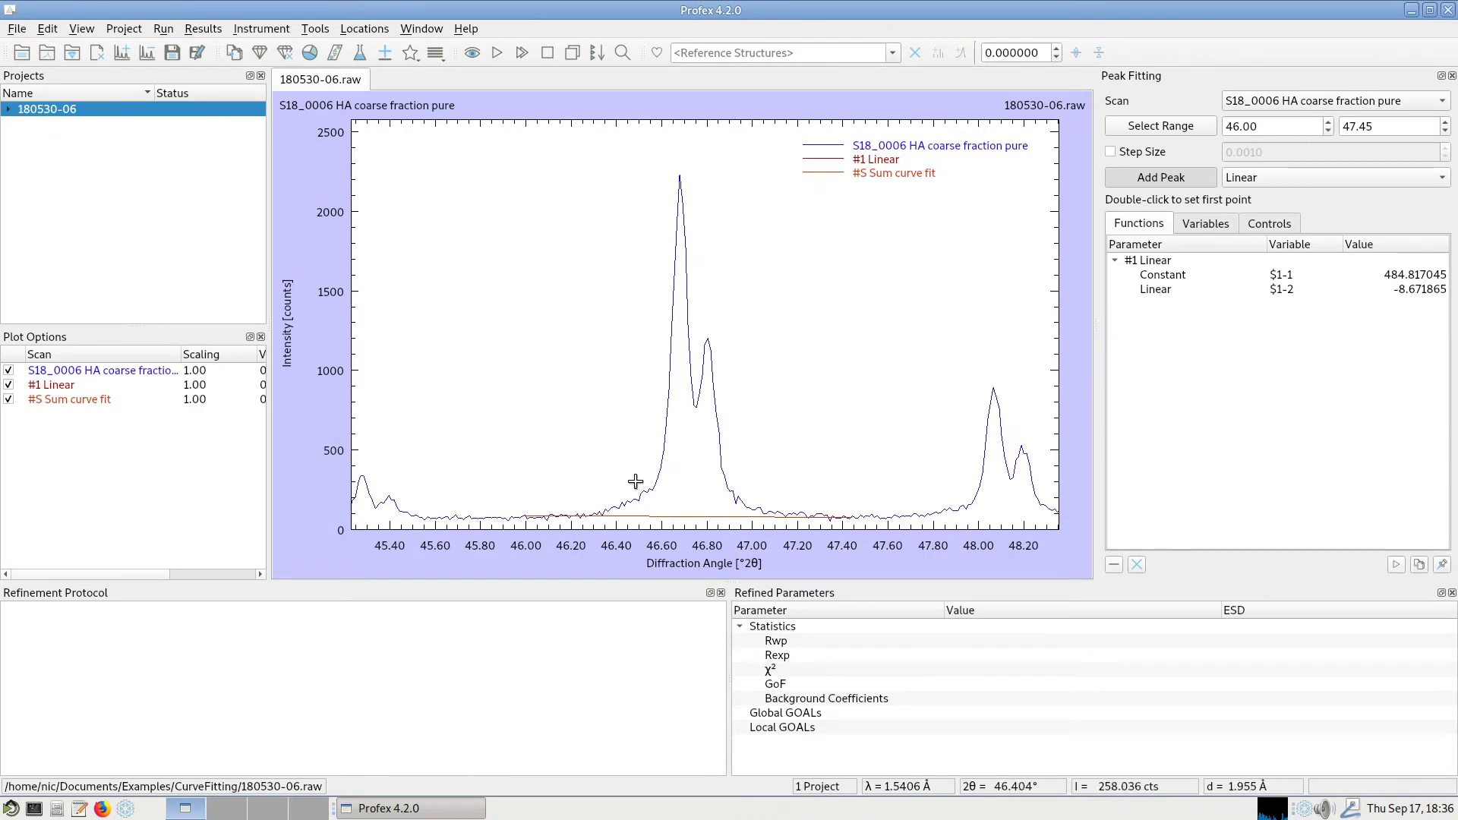
click(59, 387)
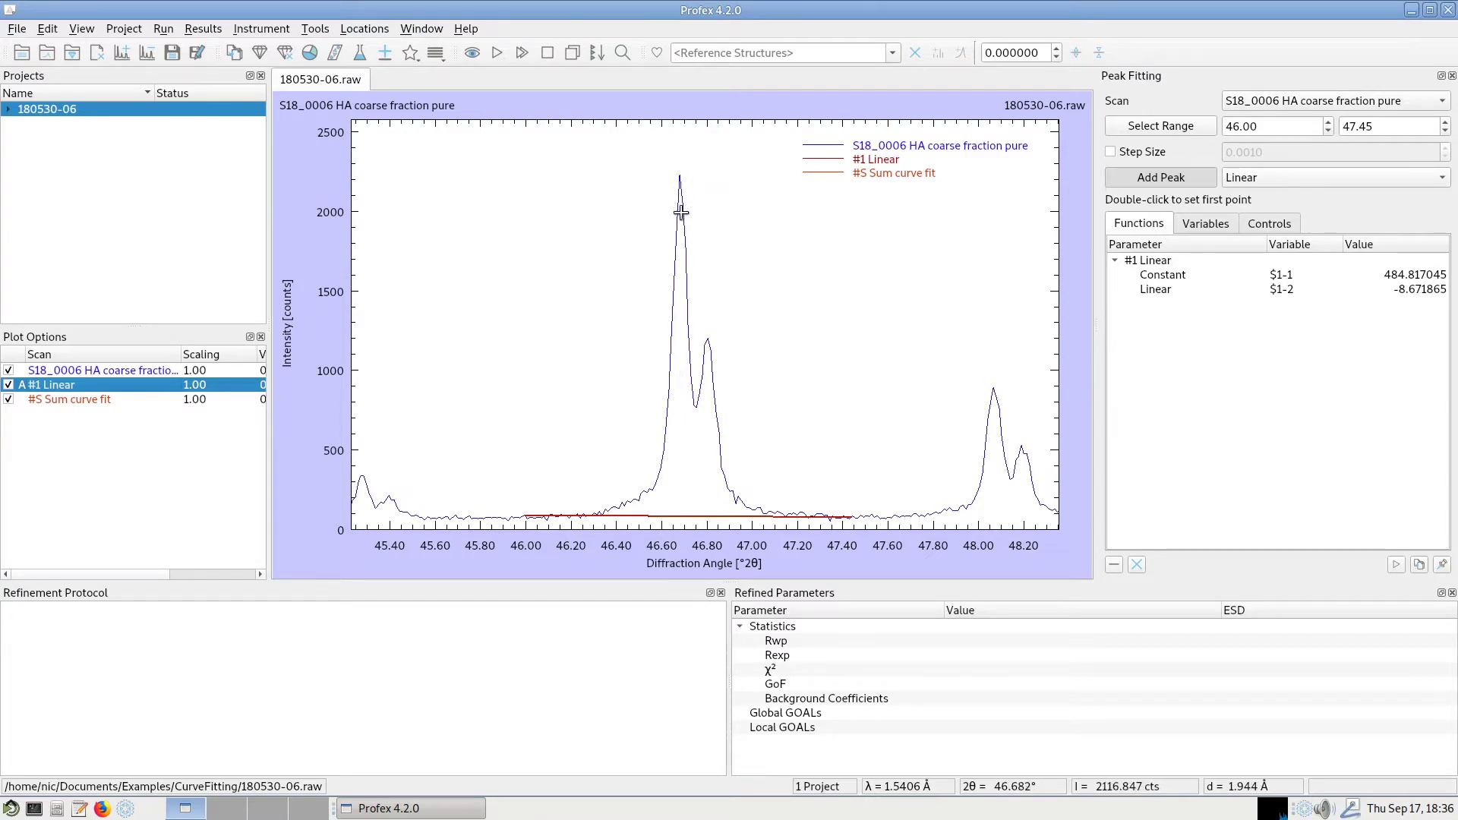
click(1329, 177)
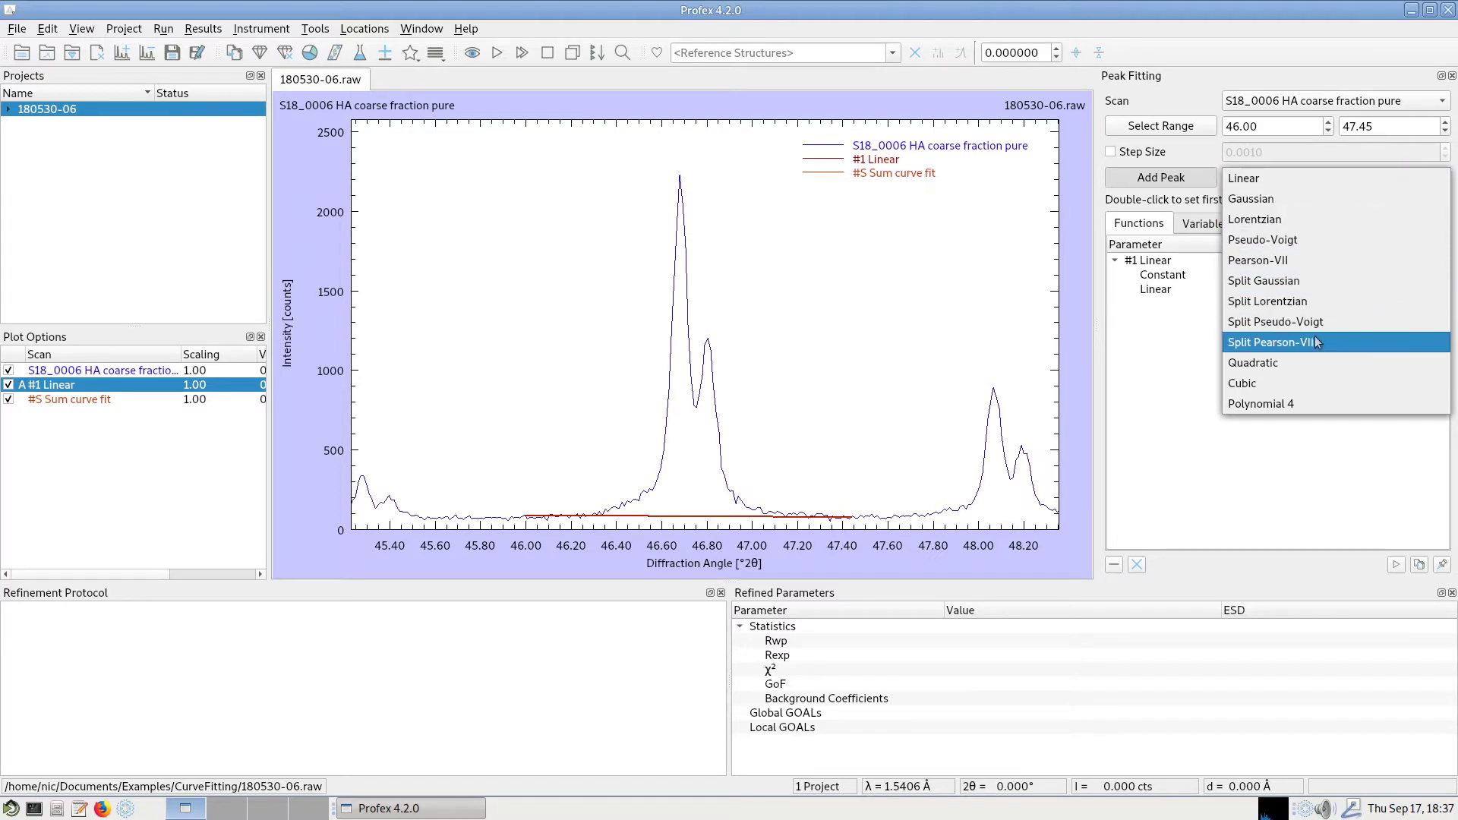
Step: Add Gaussian peaks #2 near 46.69° and #3 near 46.81°, marking each tip and base
click(1323, 198)
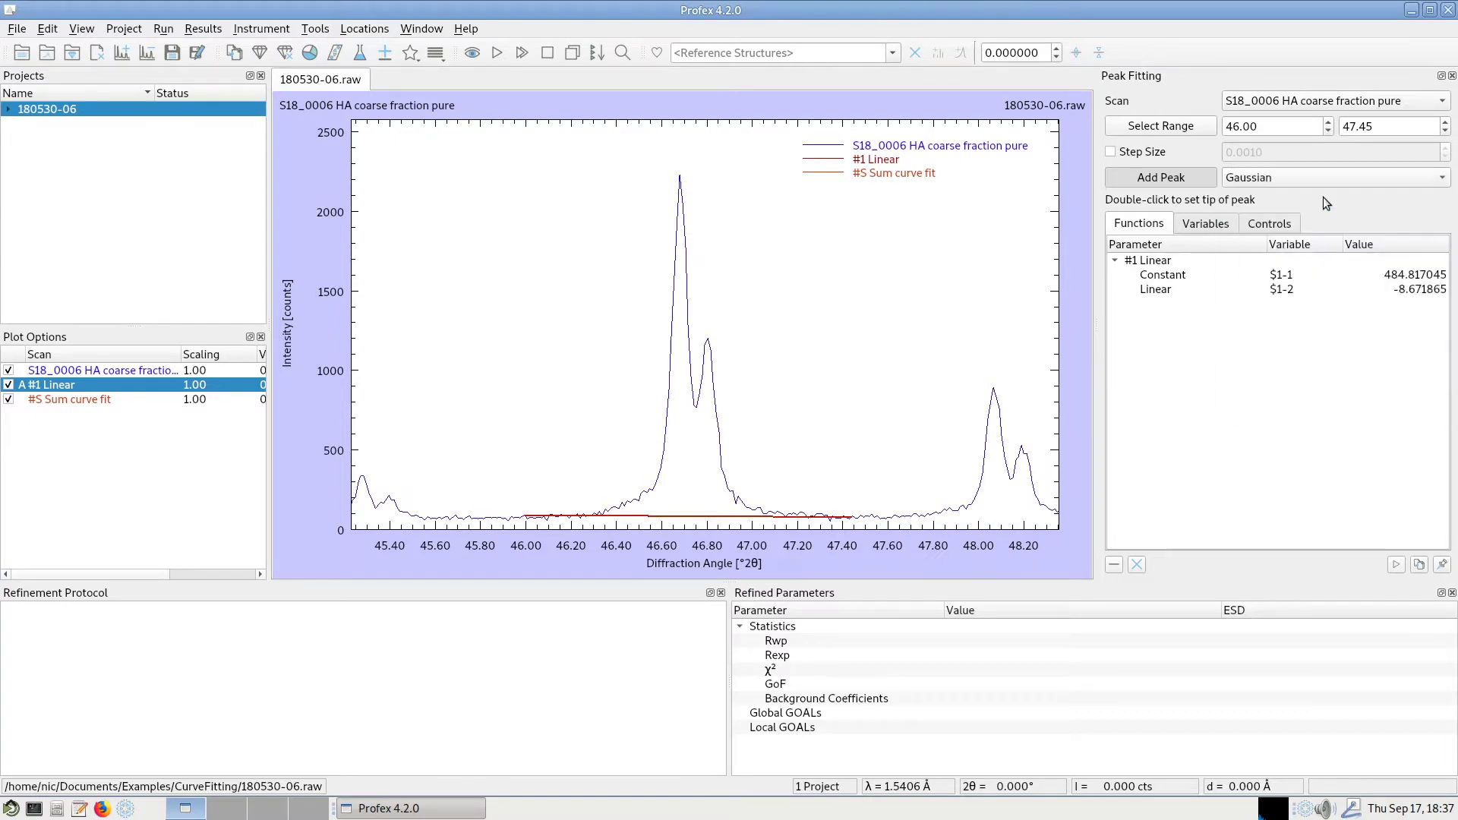
double_click(680, 192)
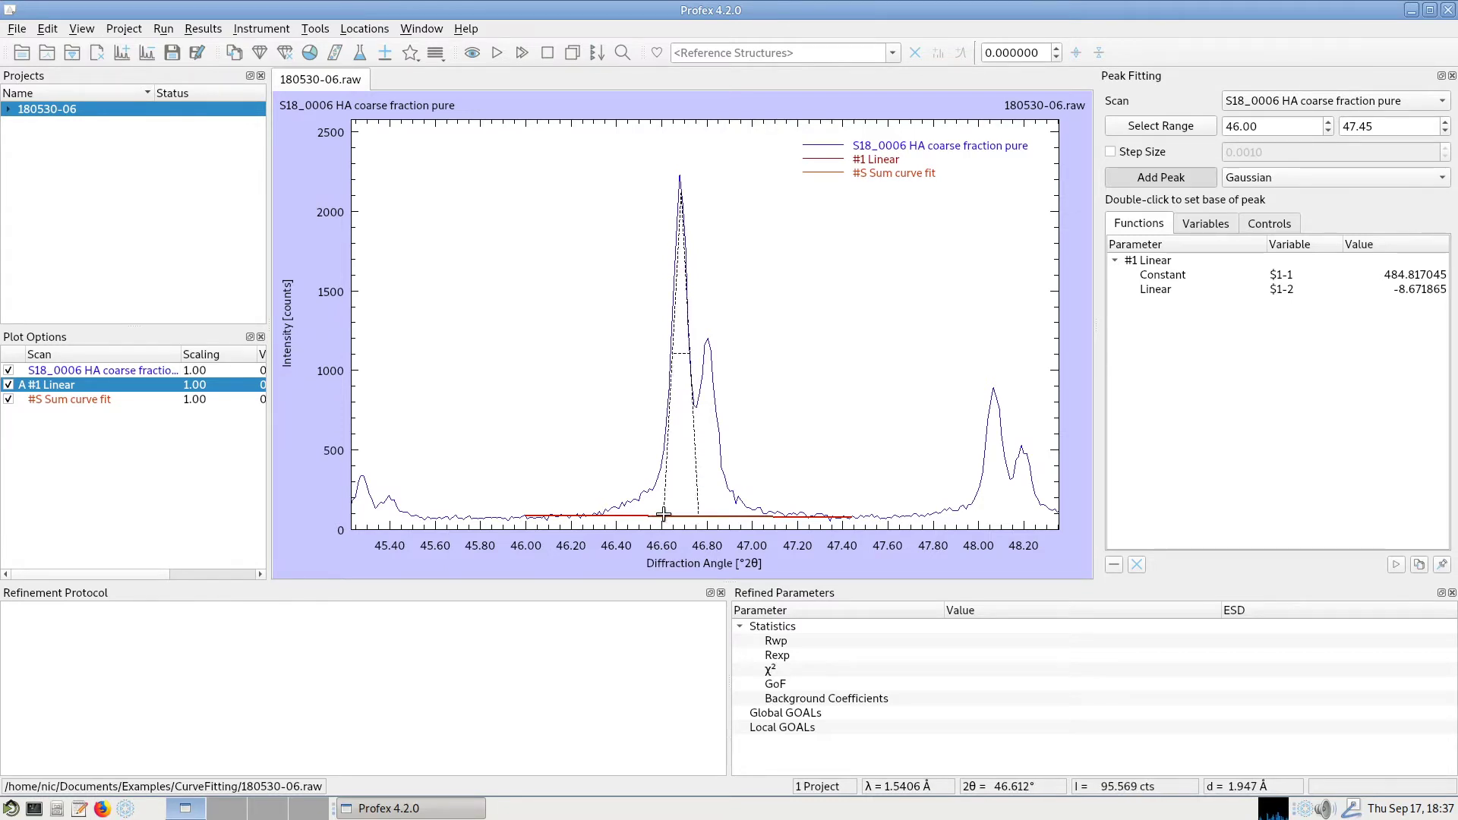
double_click(663, 515)
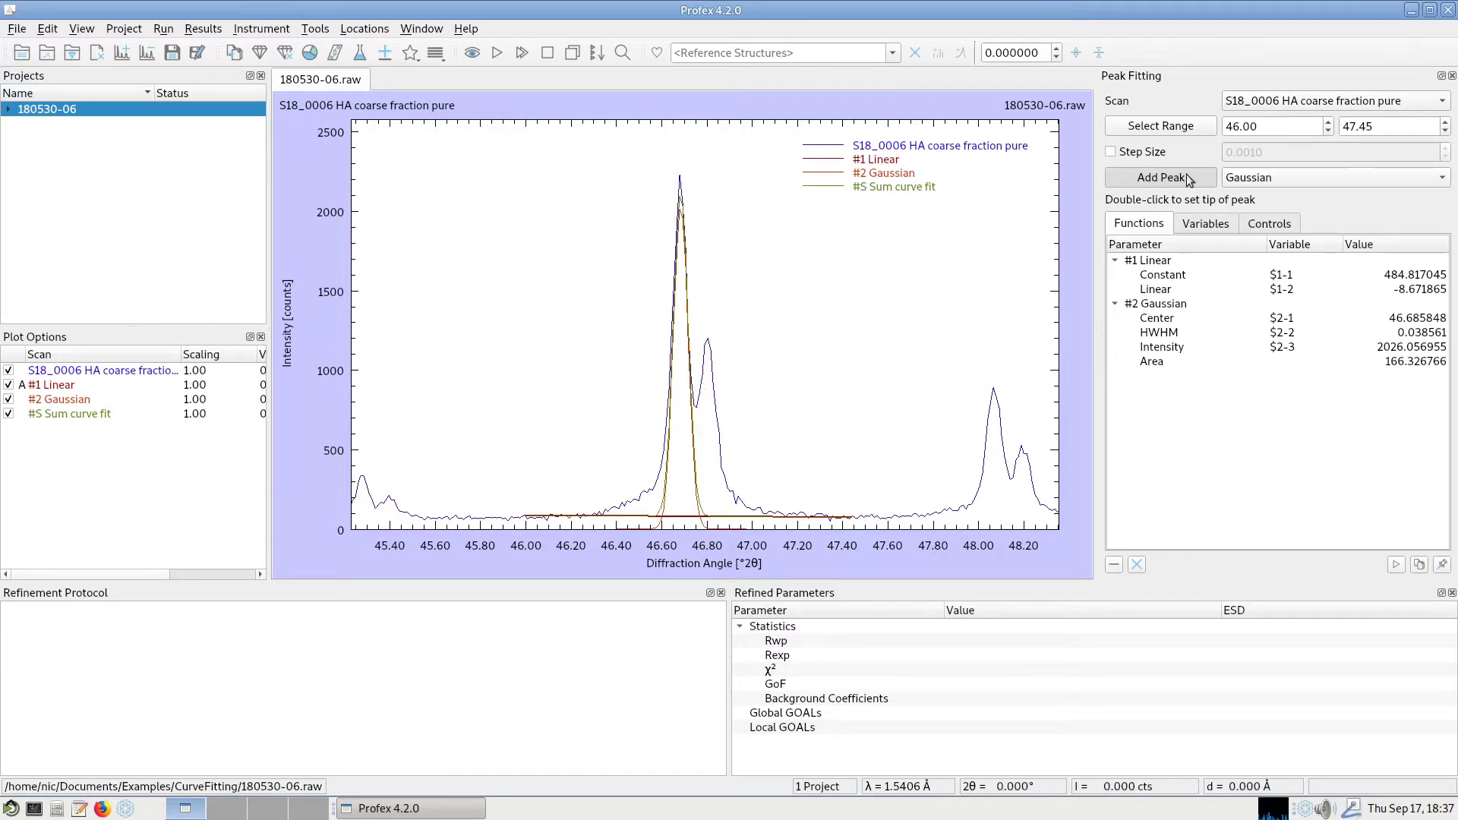
double_click(708, 346)
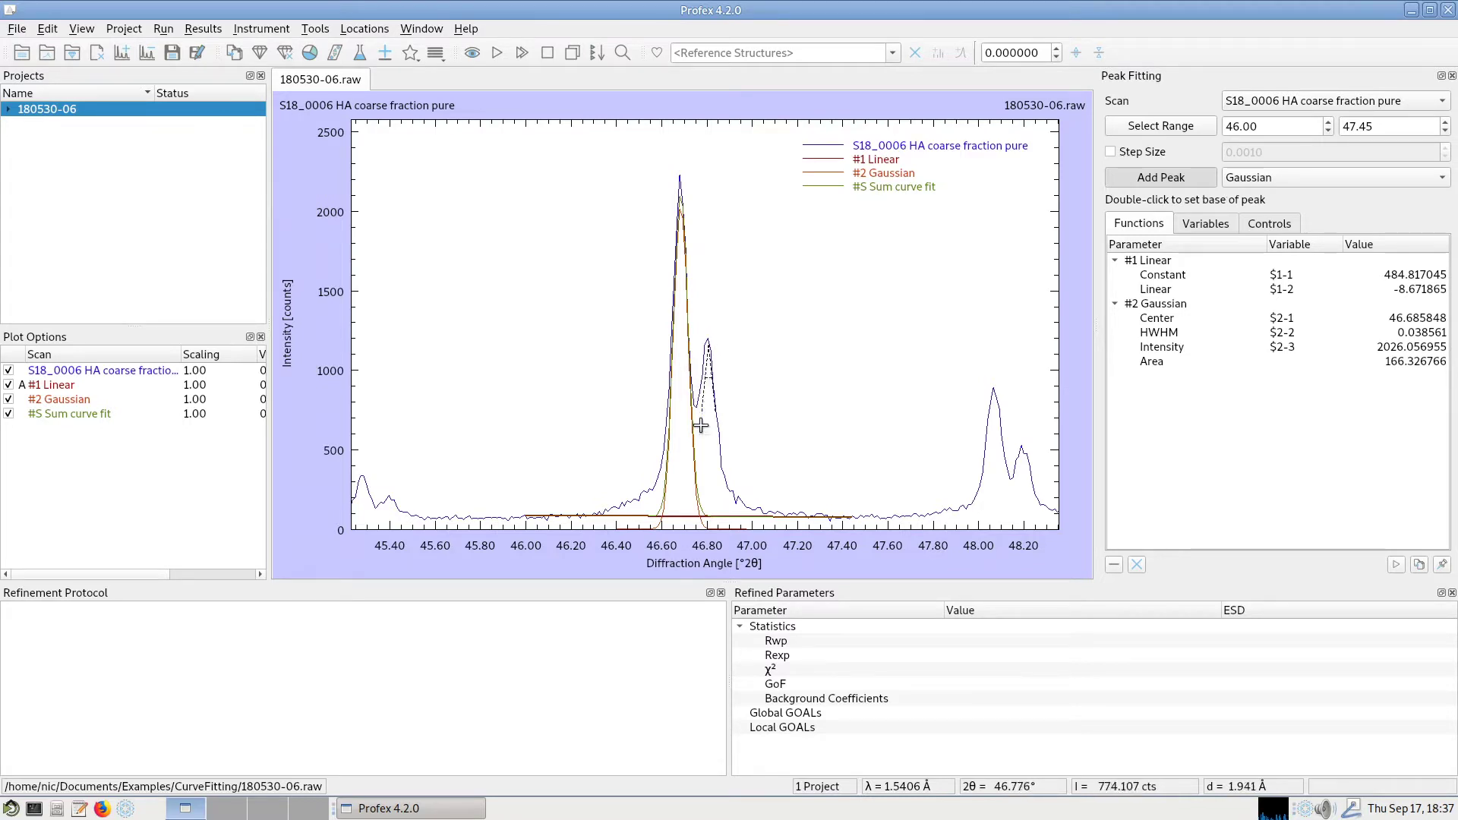
double_click(694, 515)
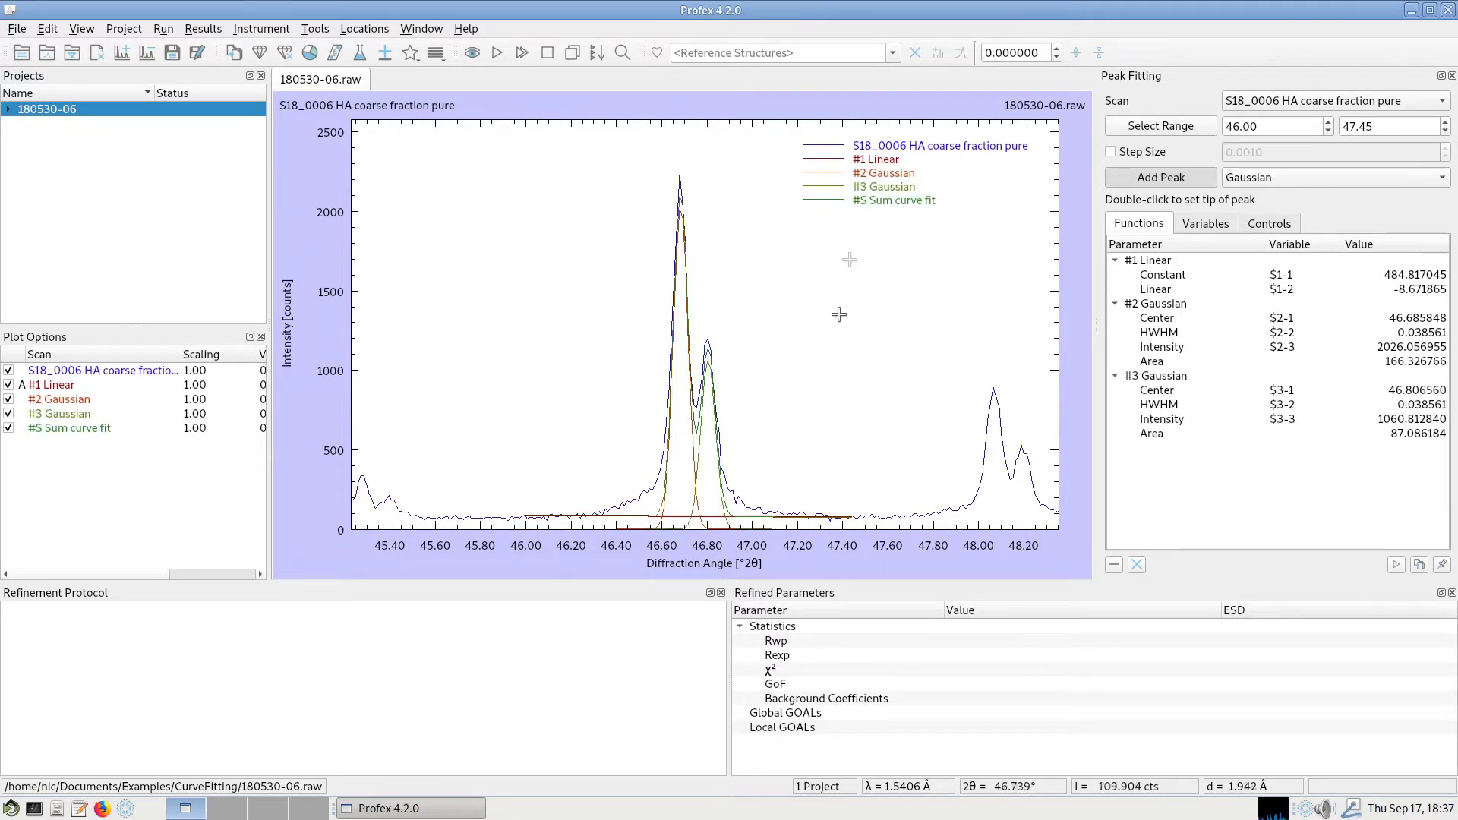
key(Escape)
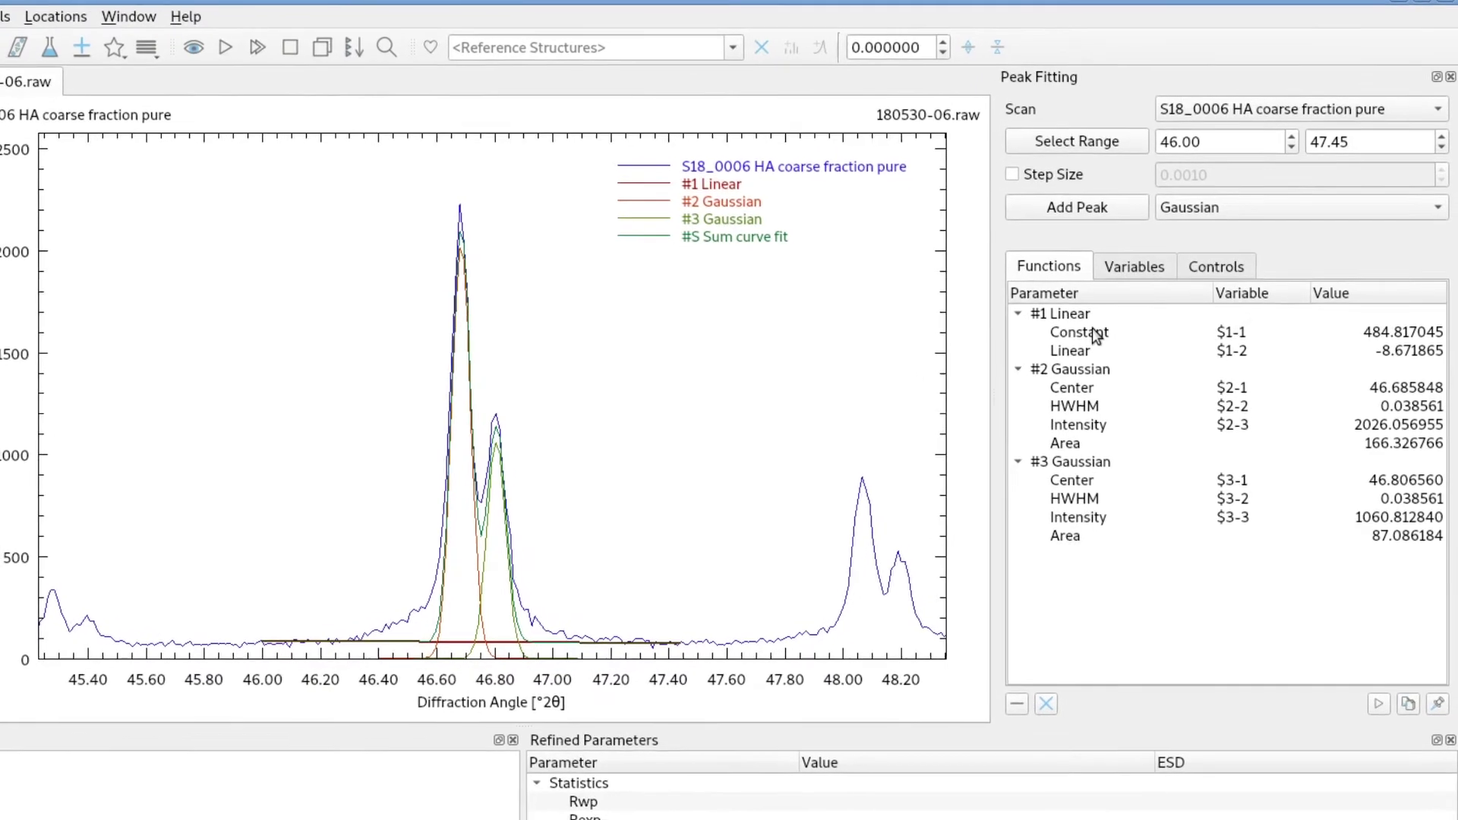
Step: Inspect the background Constant and first Gaussian's Center and Intensity, then view the Variables table
click(1047, 314)
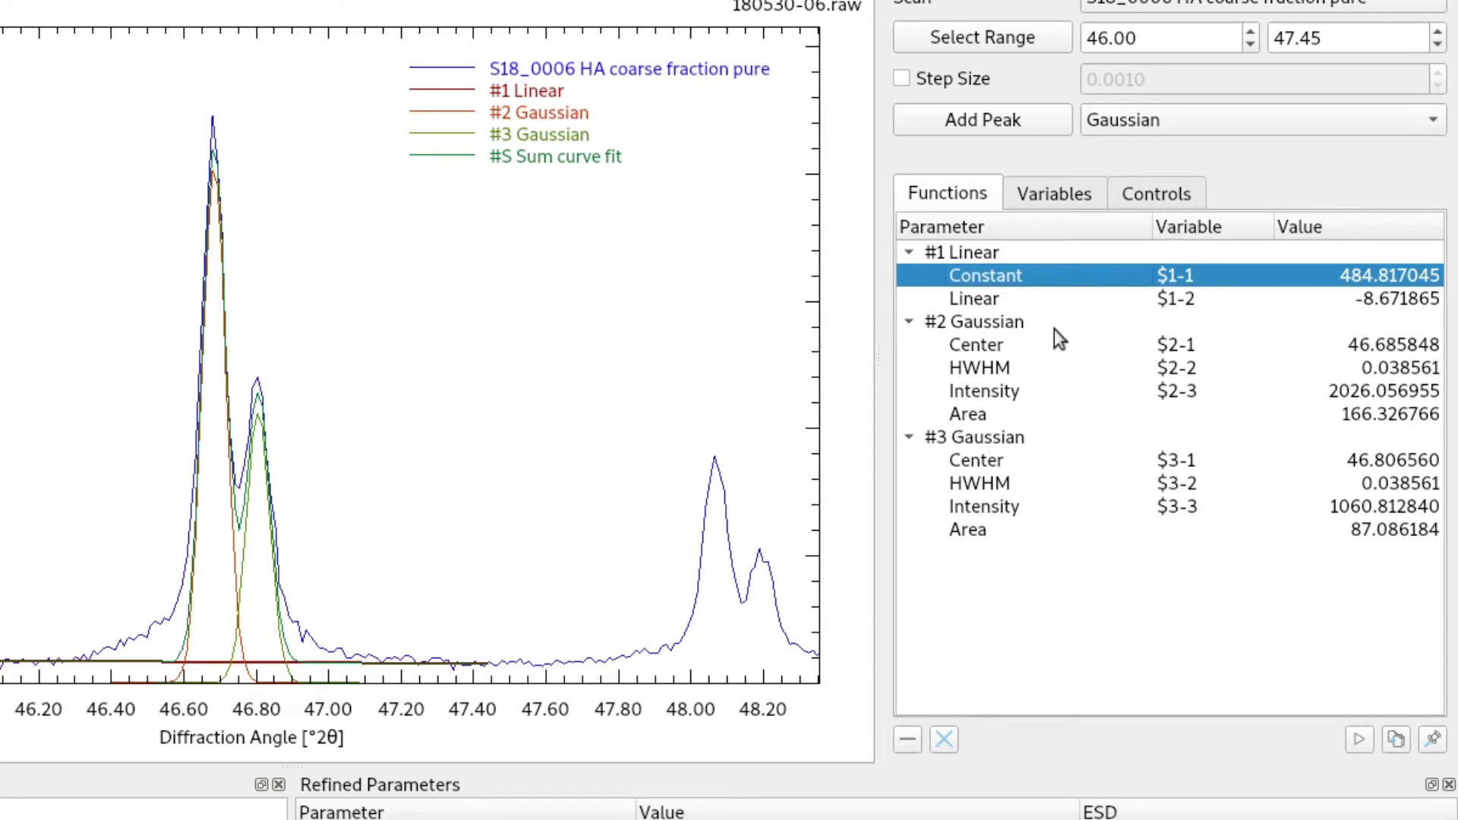
click(980, 351)
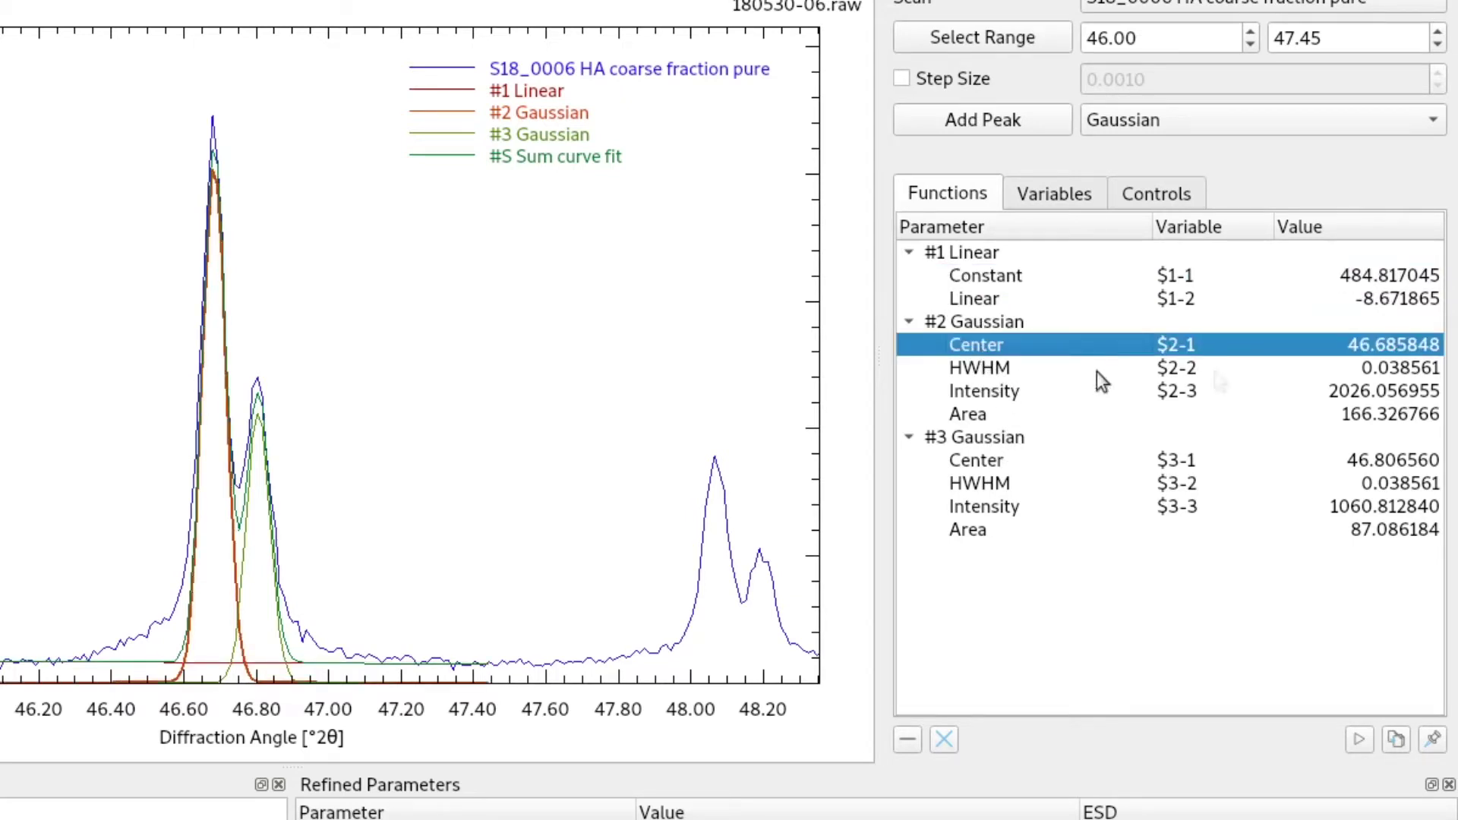
click(995, 394)
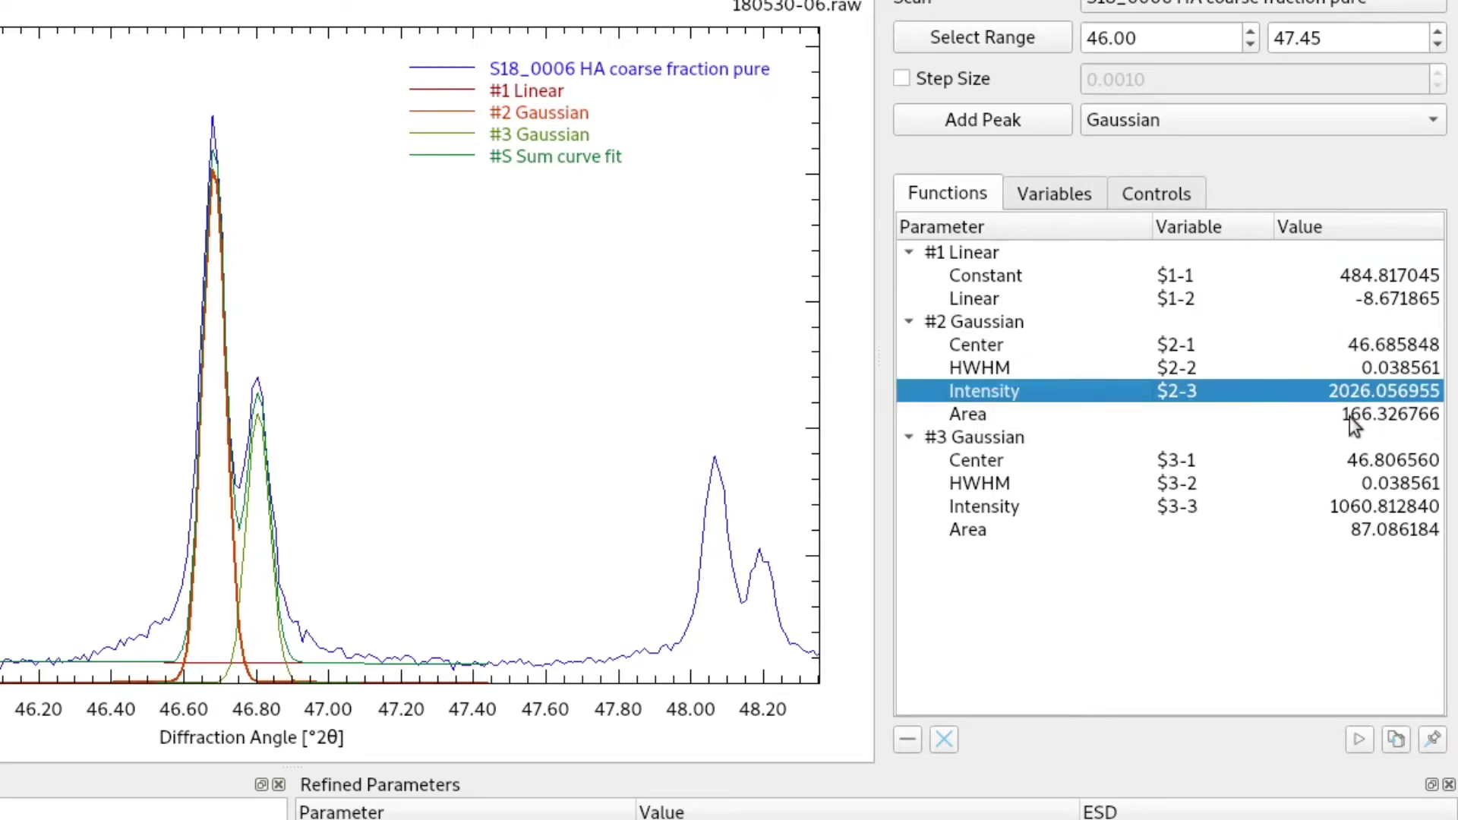
click(1184, 275)
click(1055, 194)
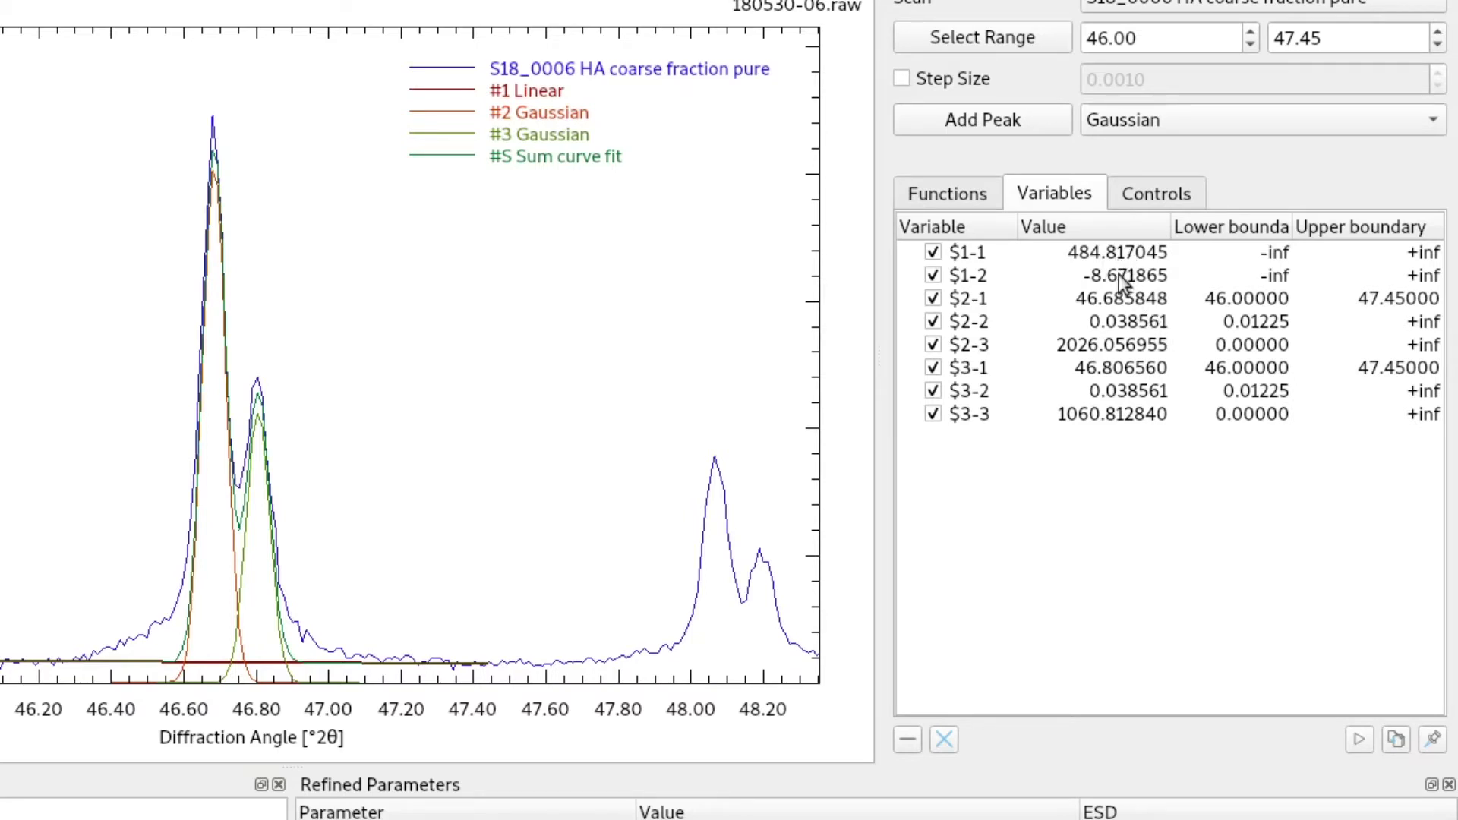
Step: Set background slope $1-2 to 0 and constant $1-1 to 100, then view the Controls tab
double_click(1118, 275)
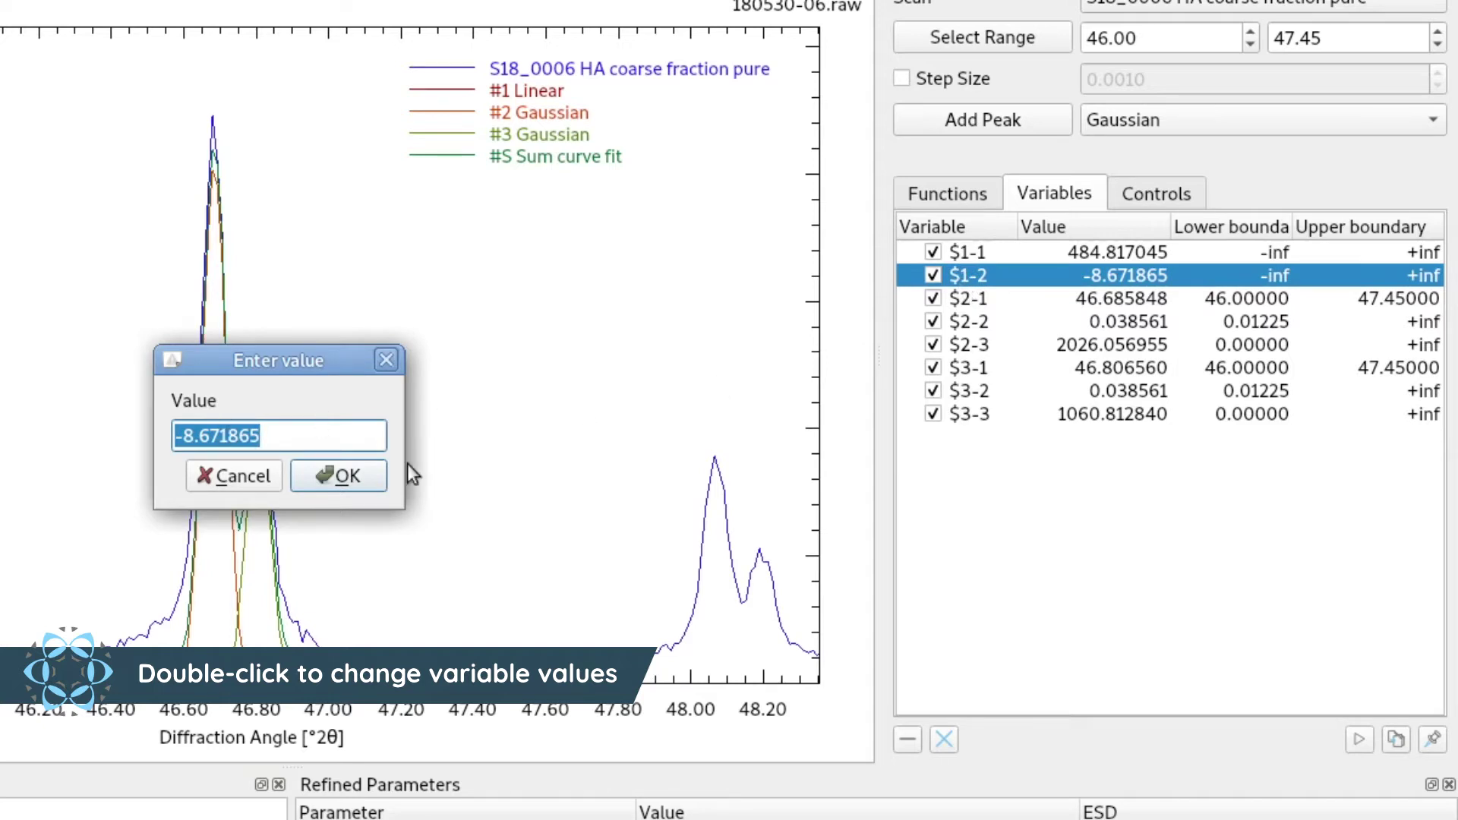
text(0)
key(Return)
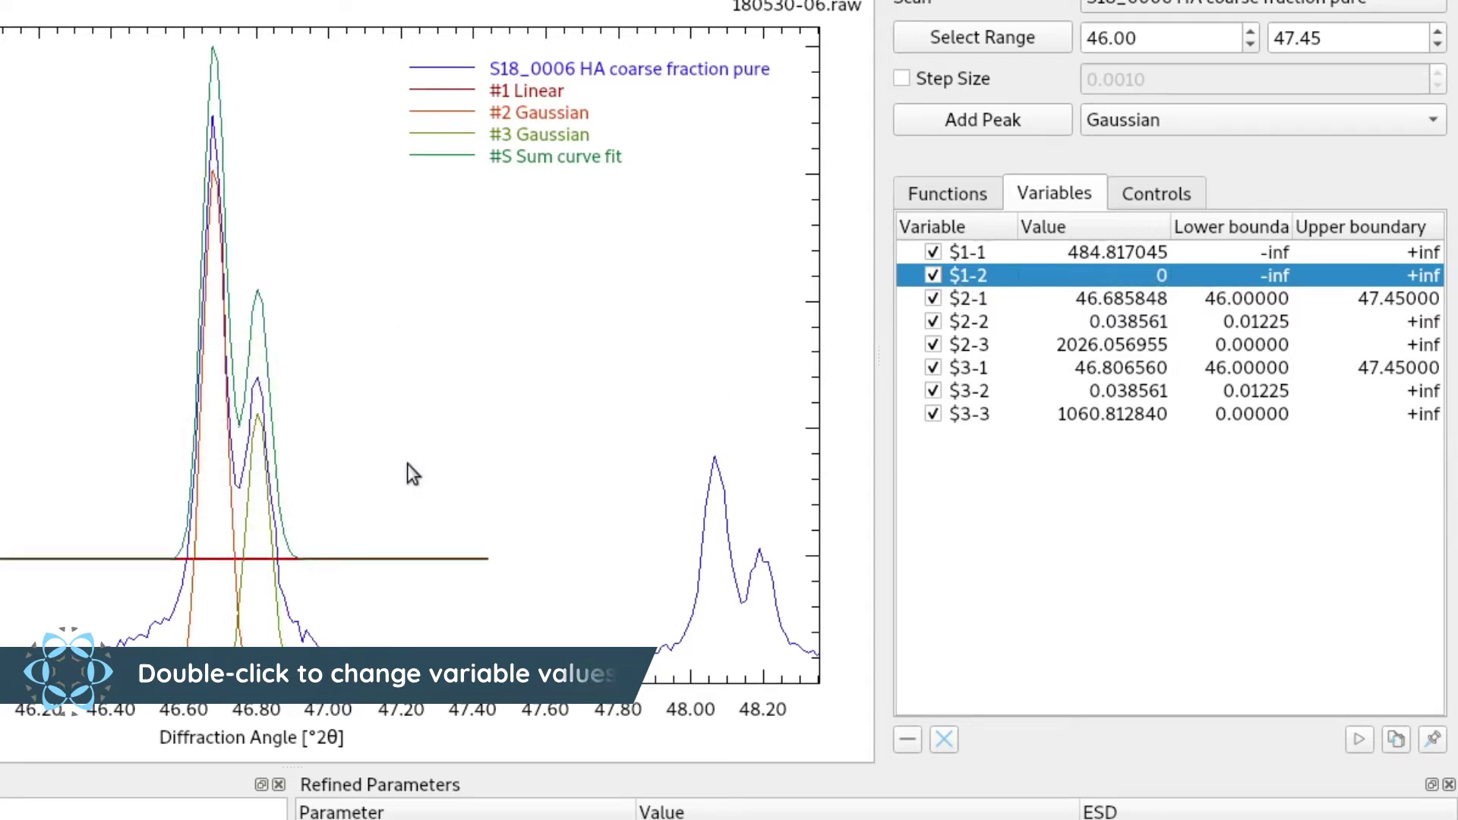
double_click(1106, 254)
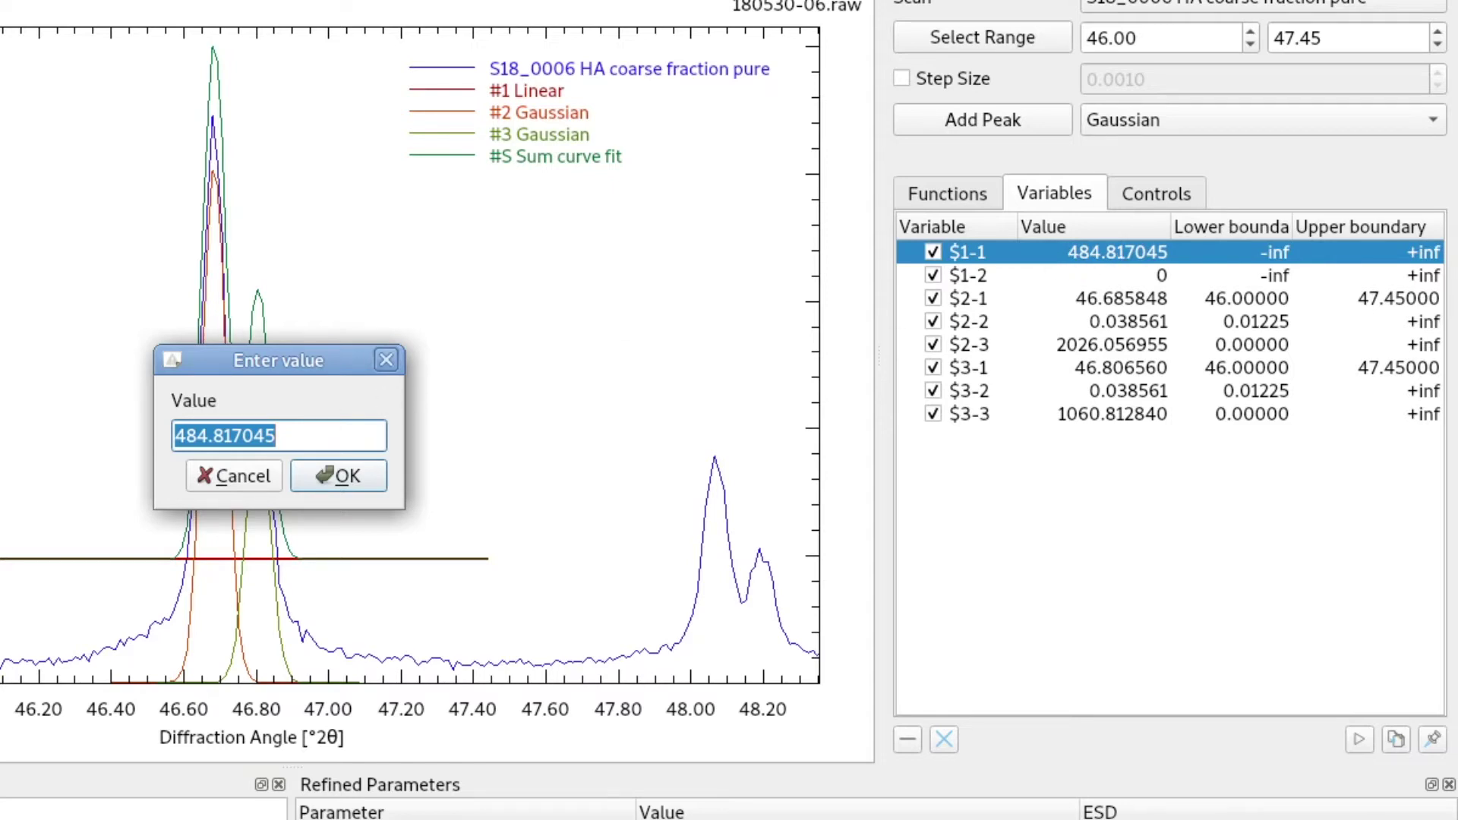
text(100)
key(Return)
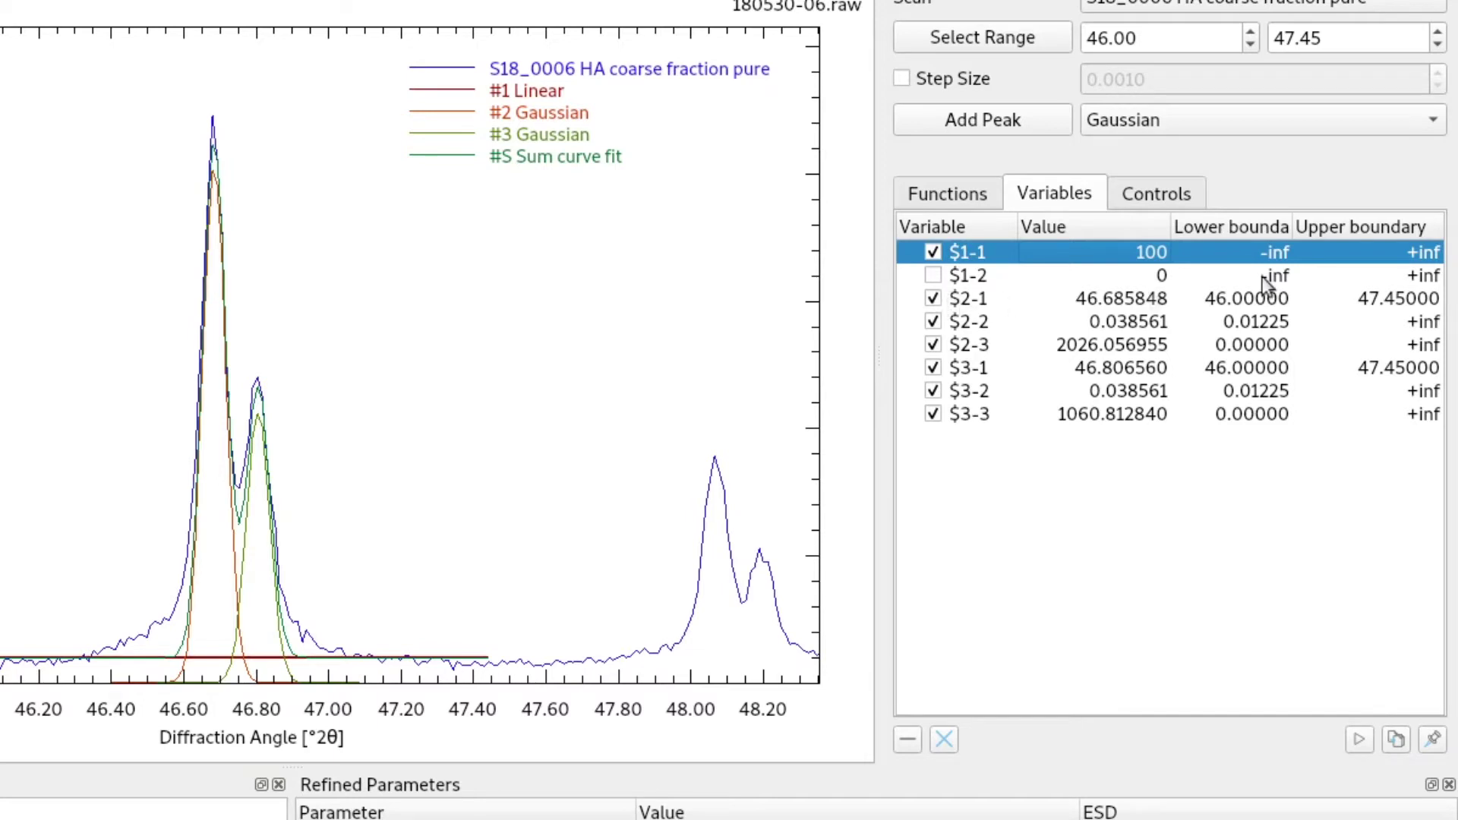
click(1146, 278)
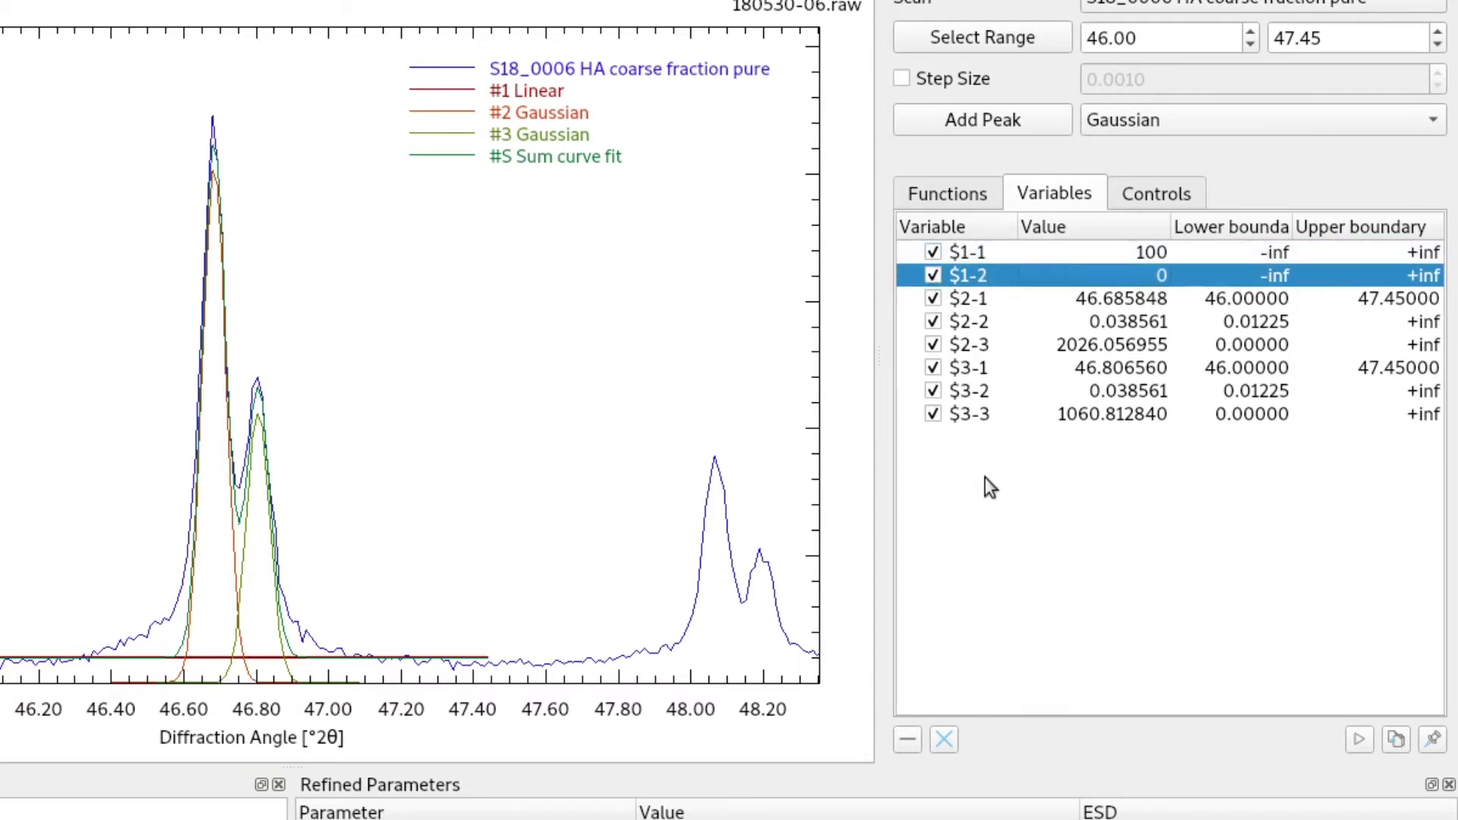
click(1146, 193)
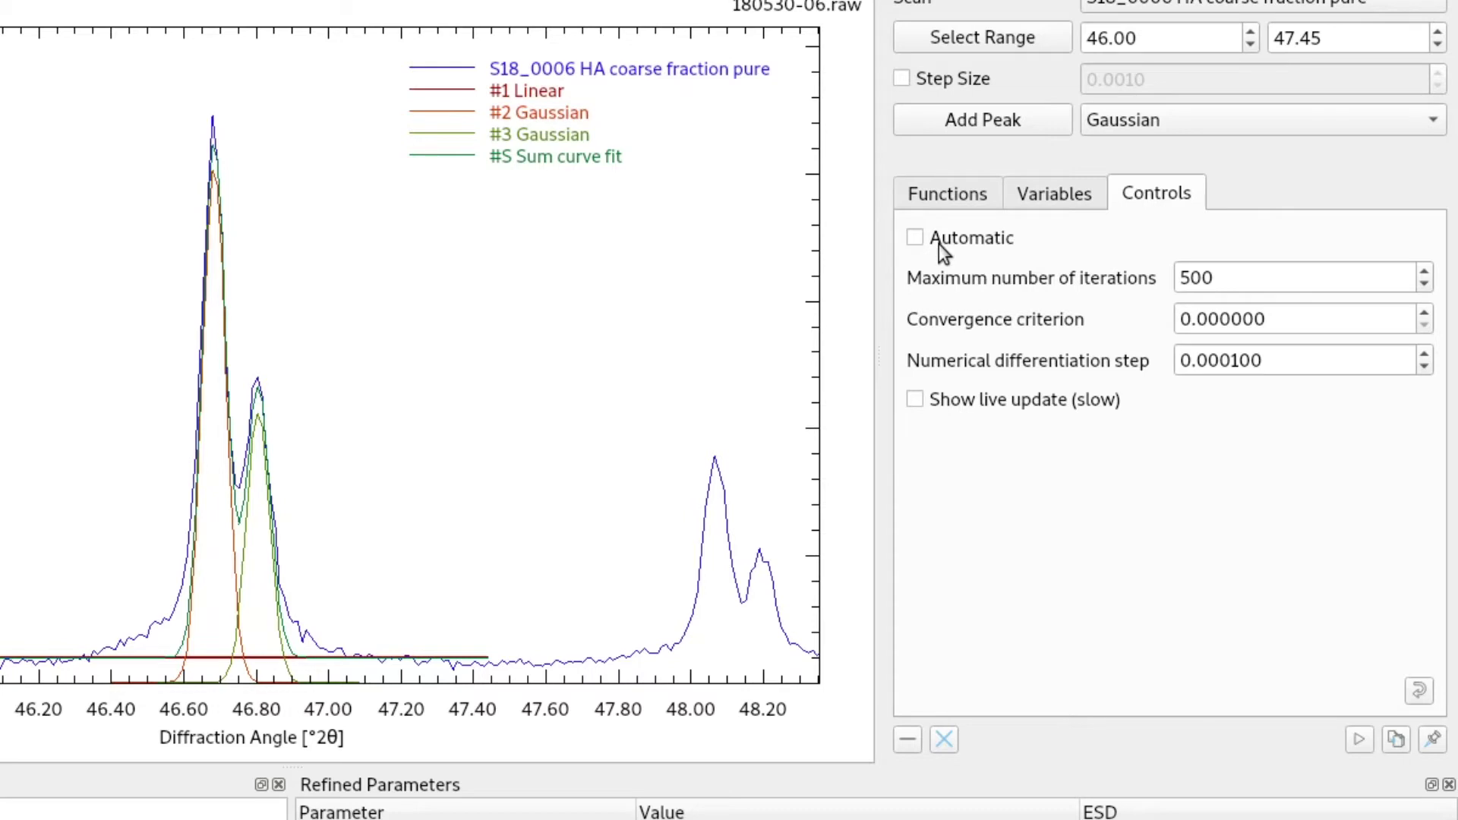
Step: Reset the fit controls and set Maximum number of iterations to 100
click(916, 237)
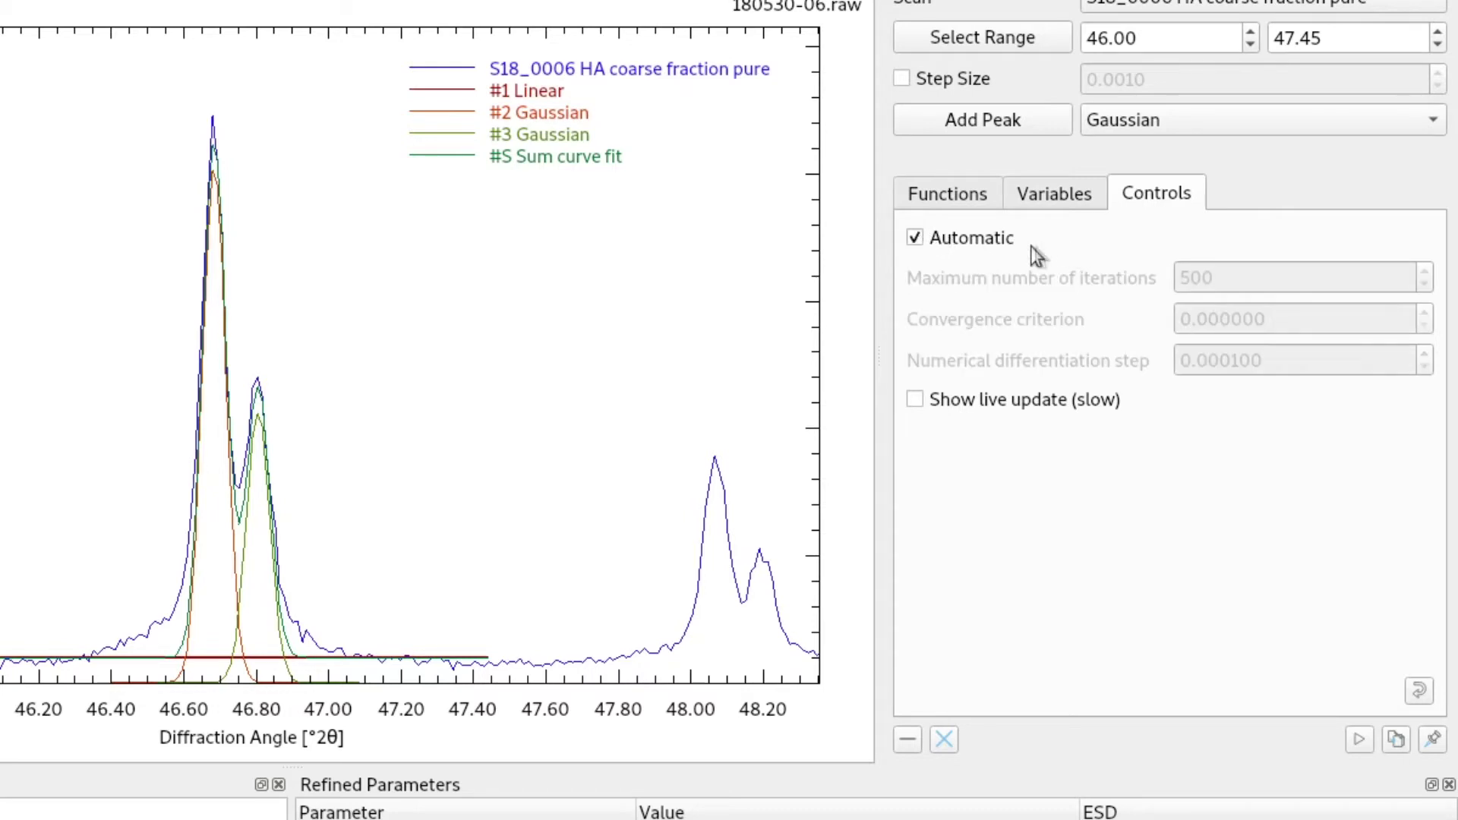
click(967, 240)
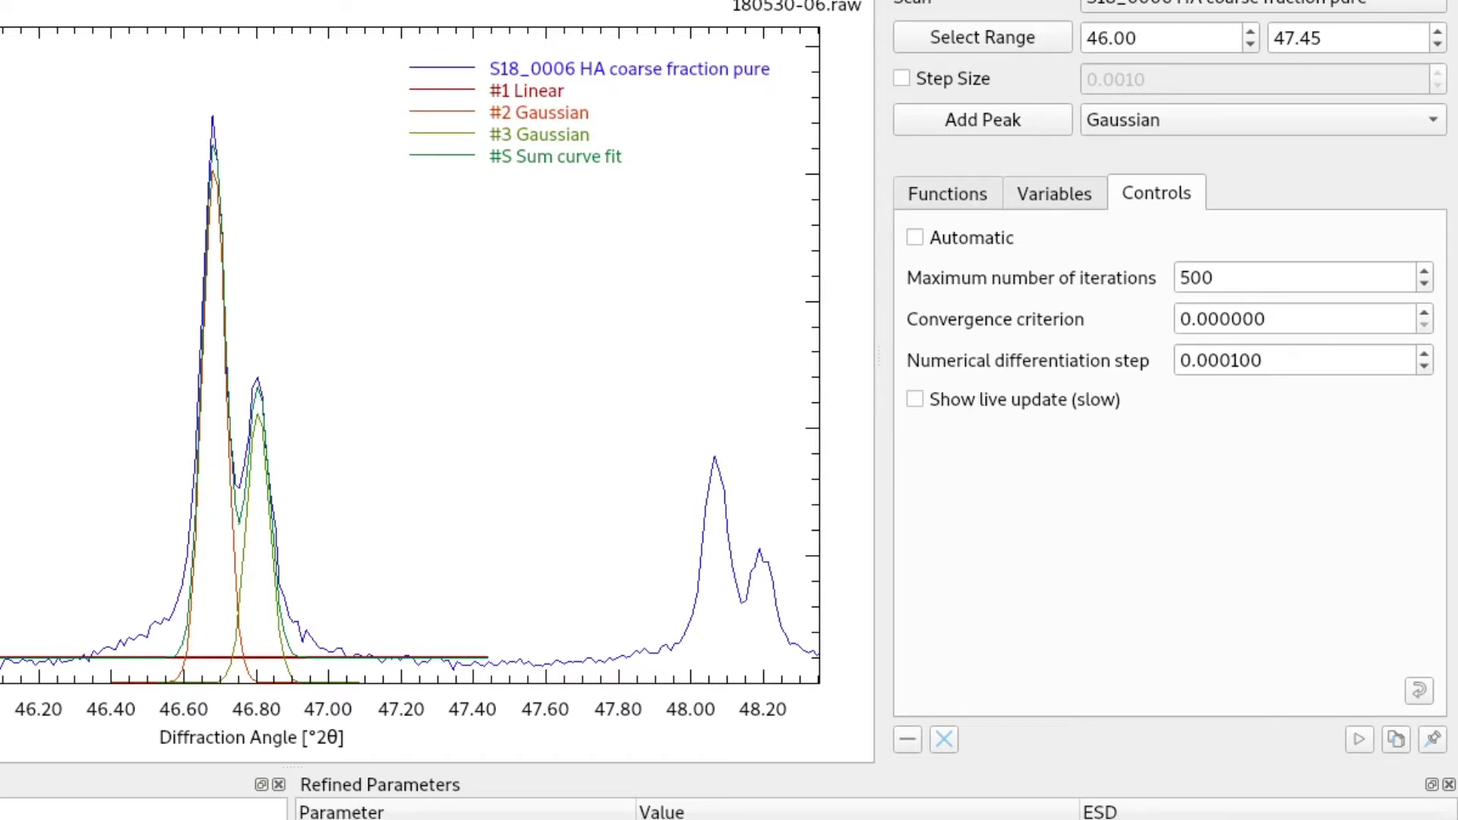
click(1418, 693)
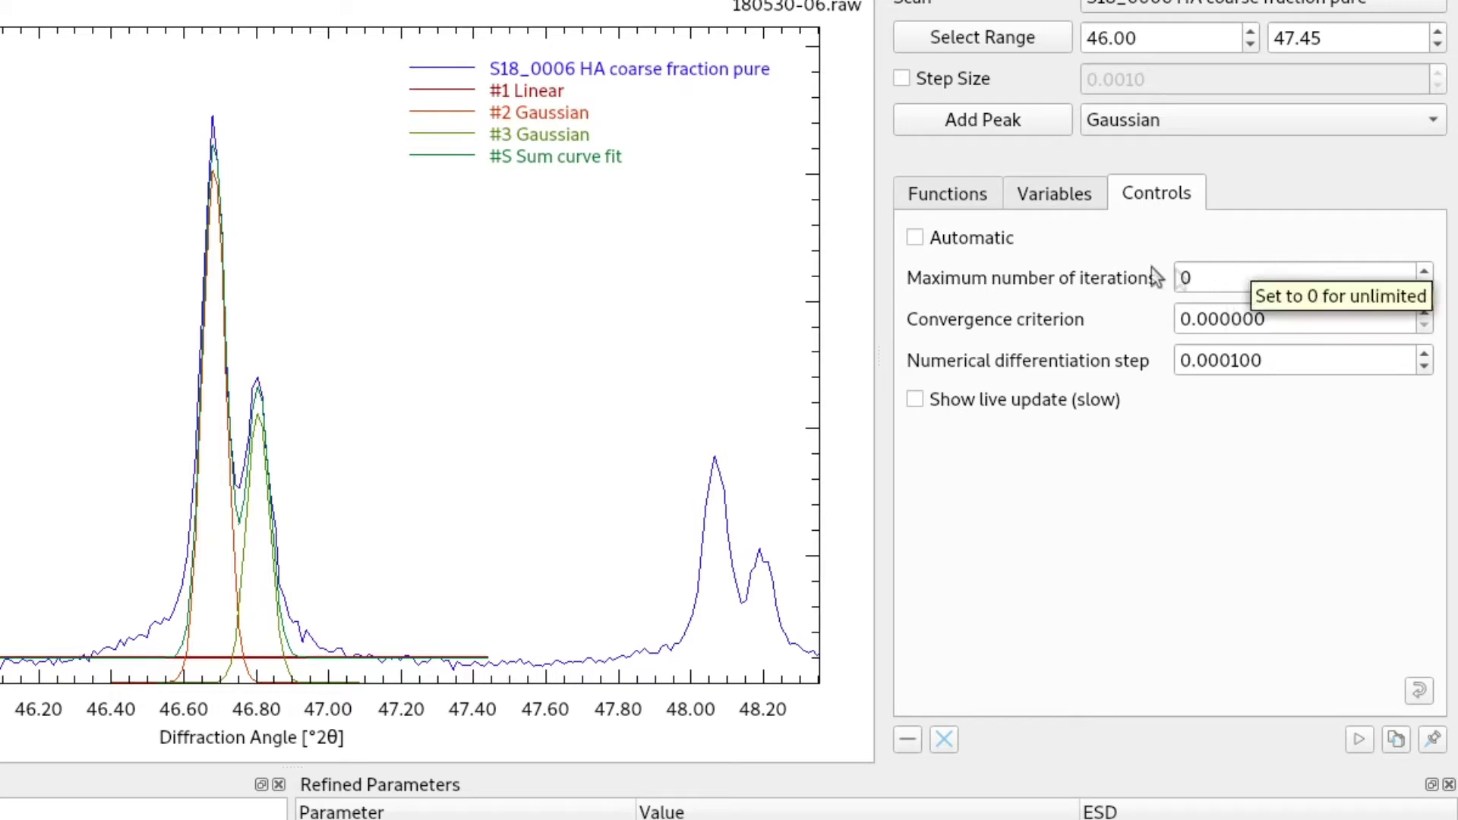
click(1214, 278)
key(Home)
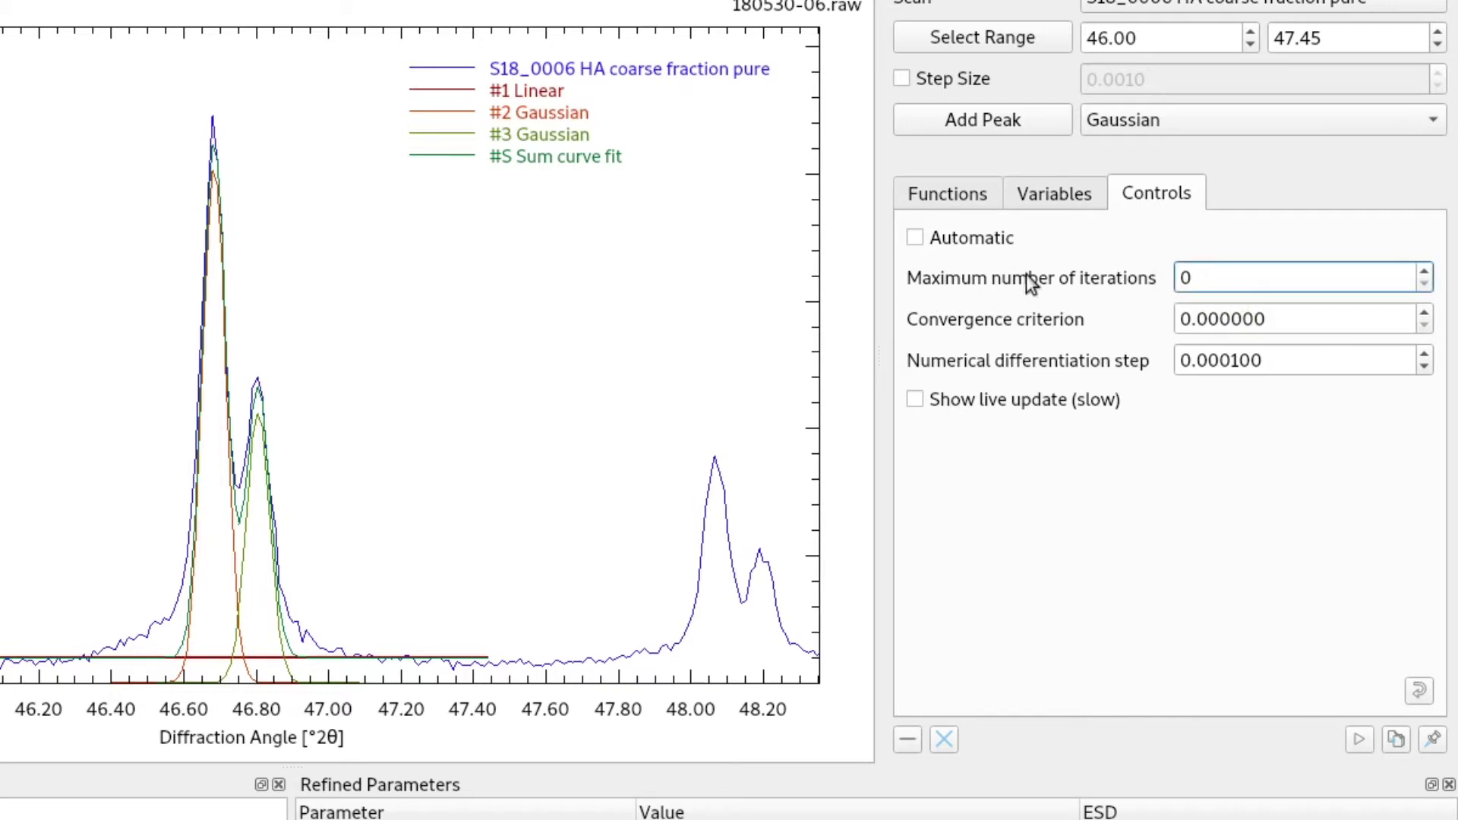
text(100)
Step: Run the curve fit on the background and both Gaussians, then select peak #3
click(932, 194)
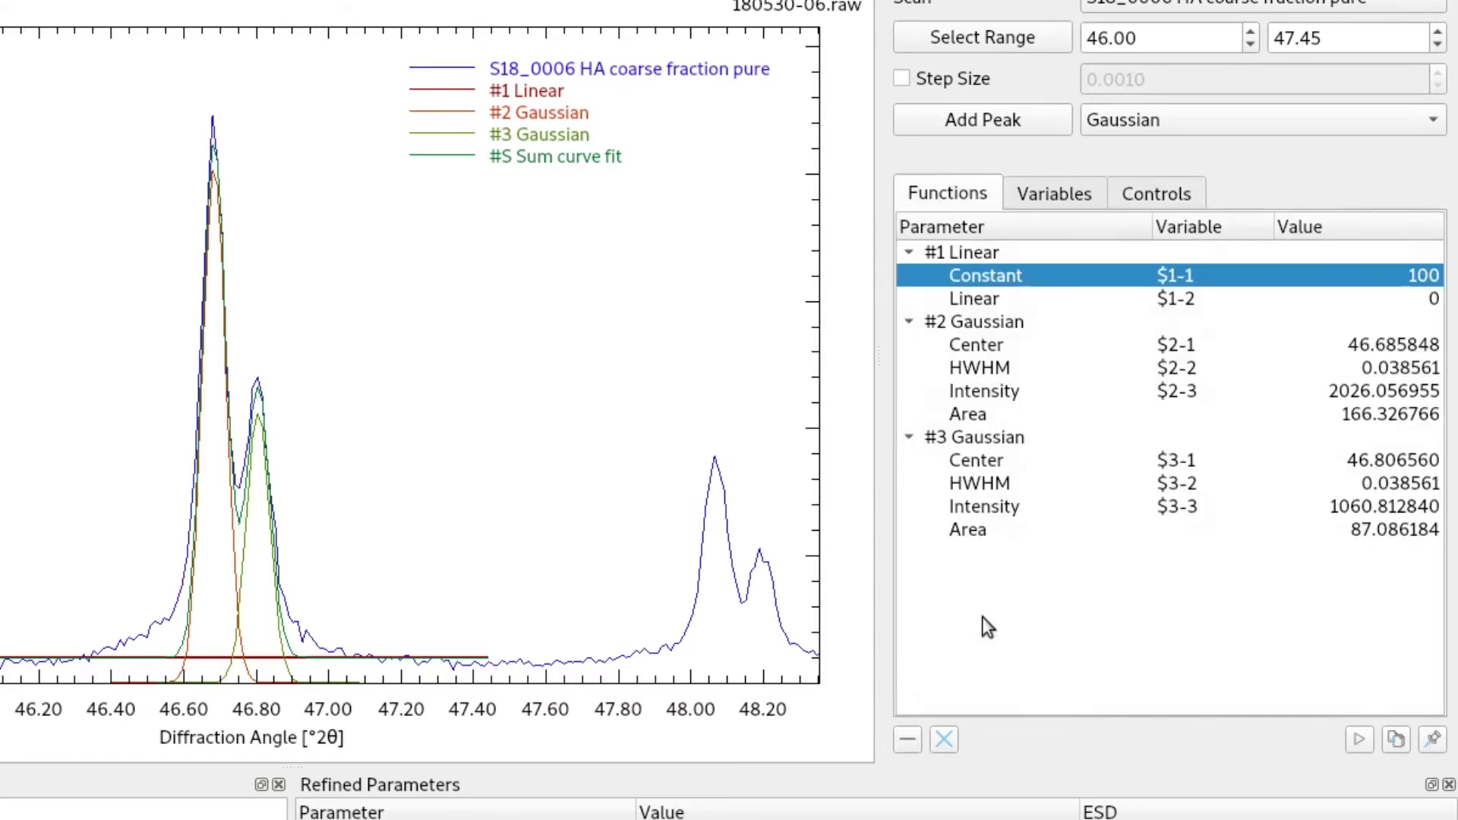
click(1356, 741)
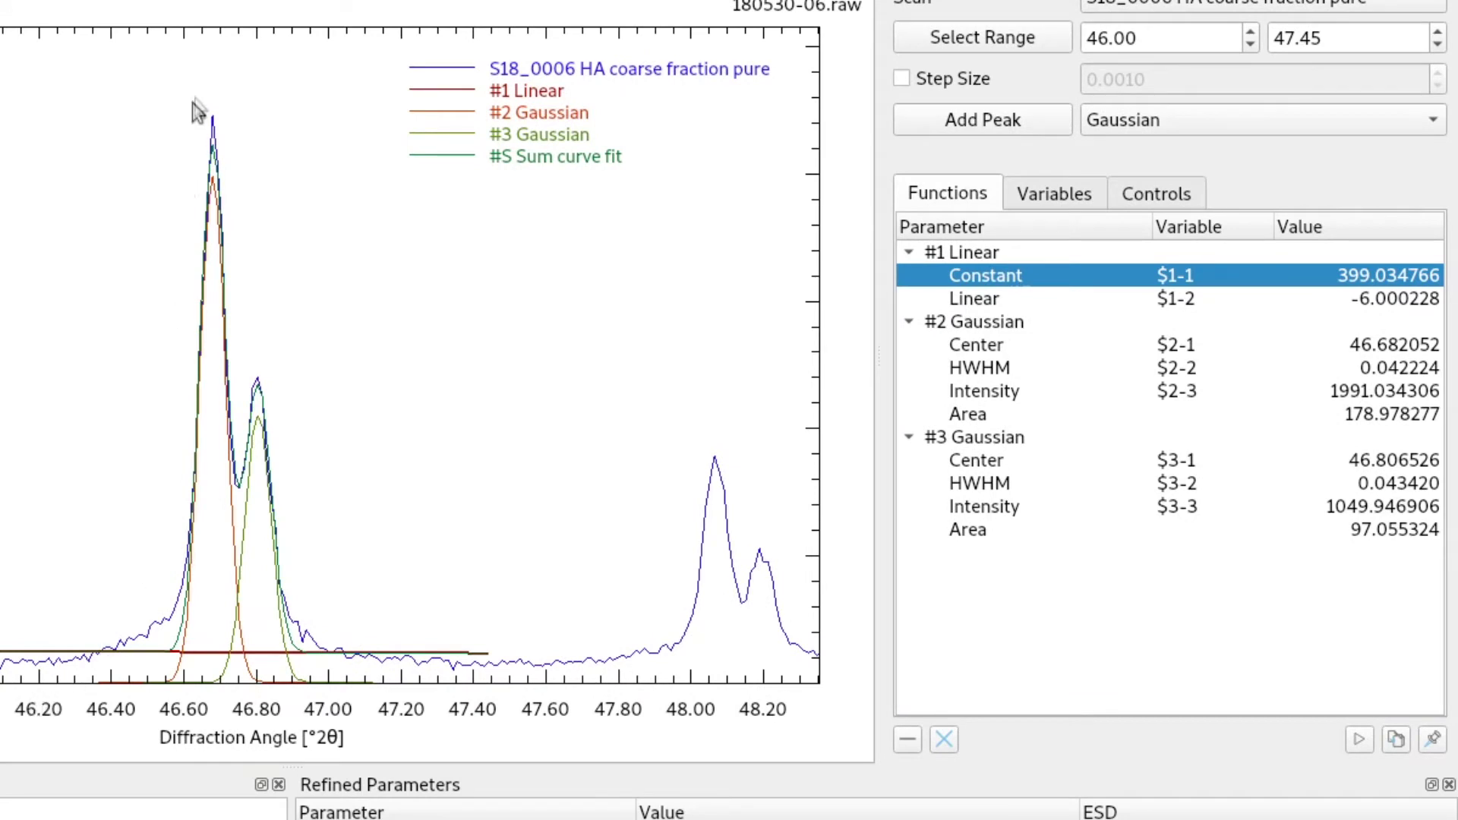
click(1004, 441)
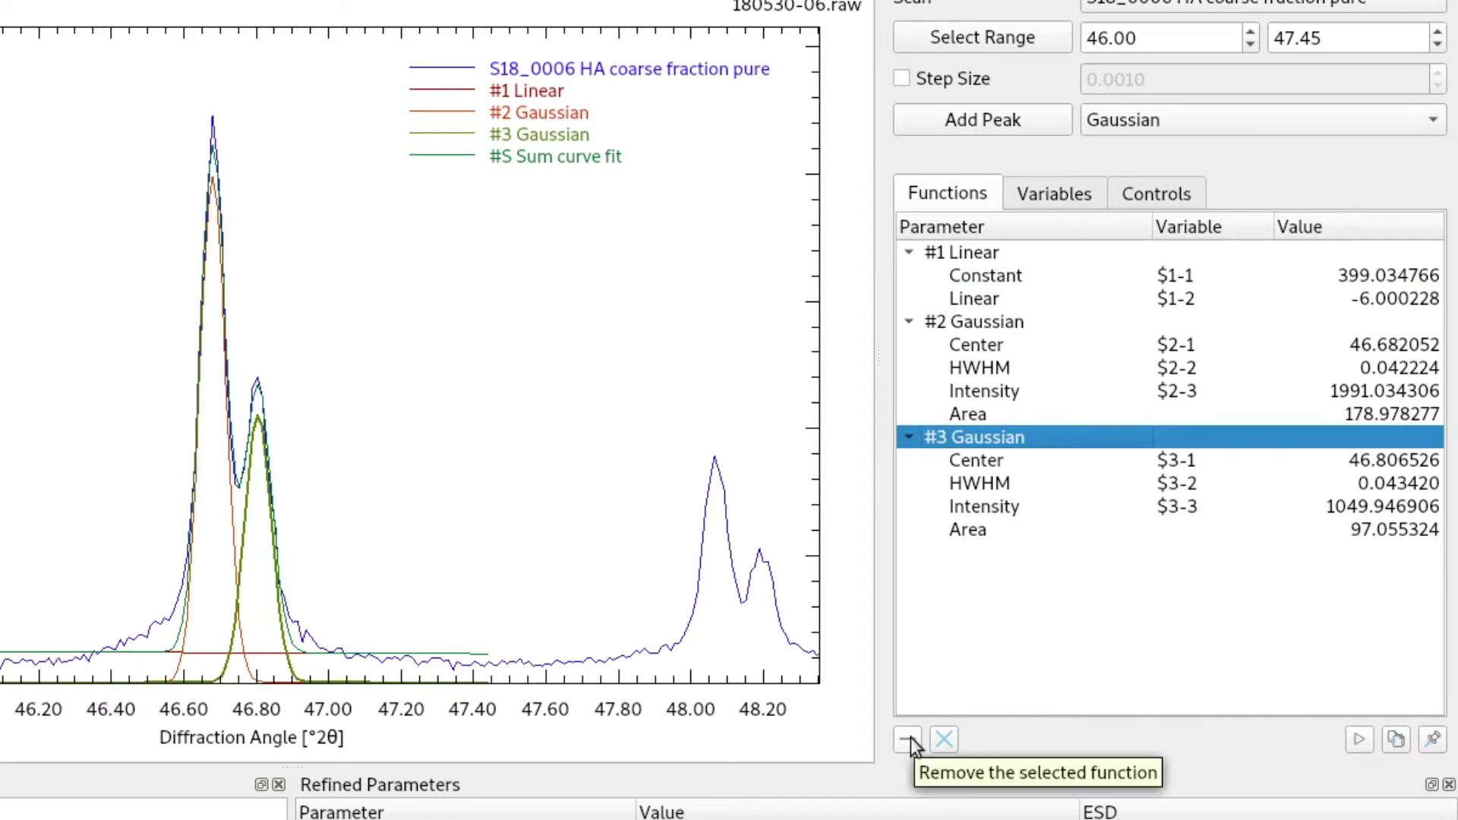
Step: Remove the #3 and #2 Gaussian peaks and make Pseudo-Voigt the peak shape to add
click(908, 738)
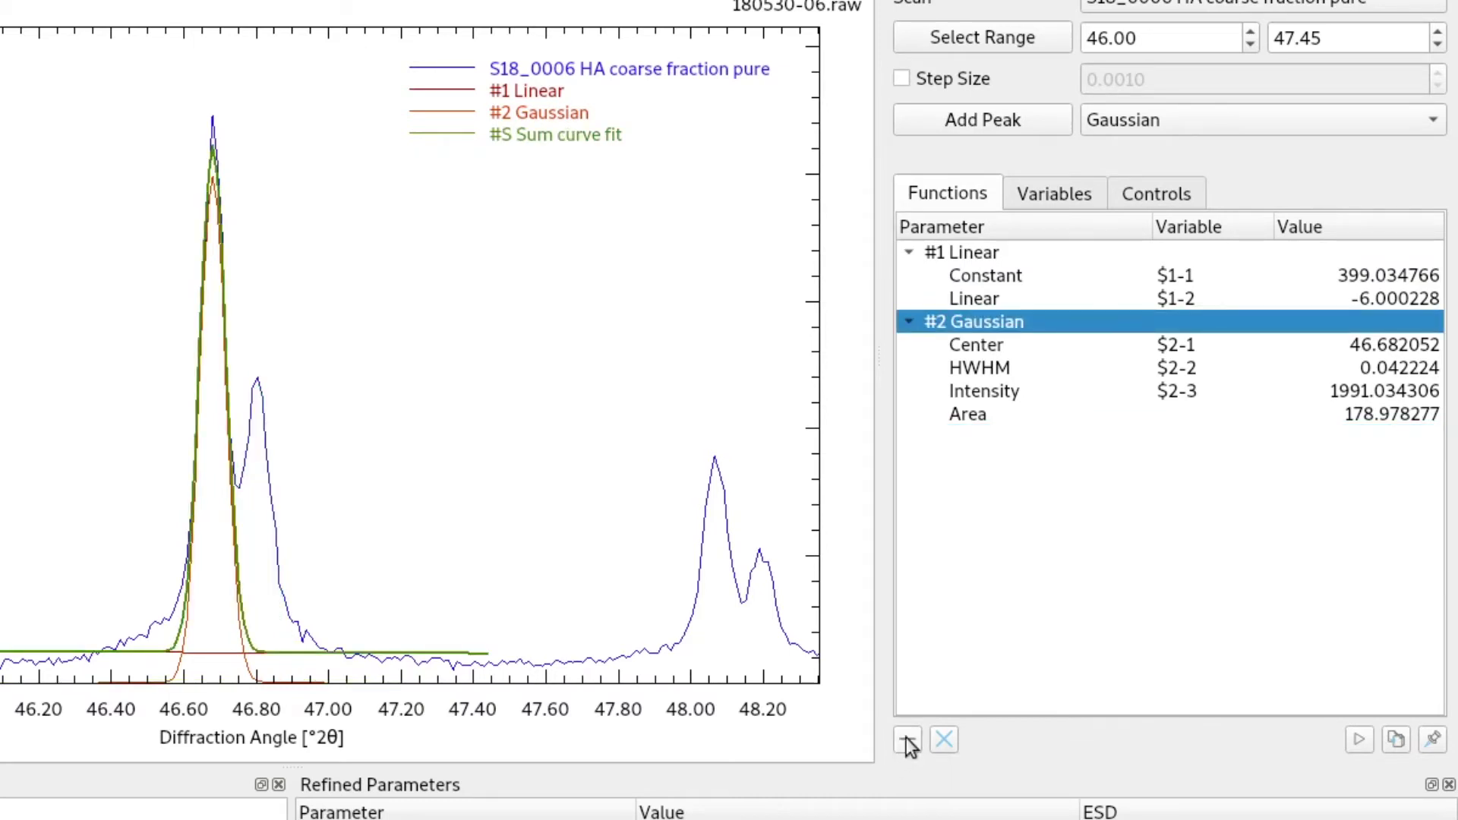
click(908, 740)
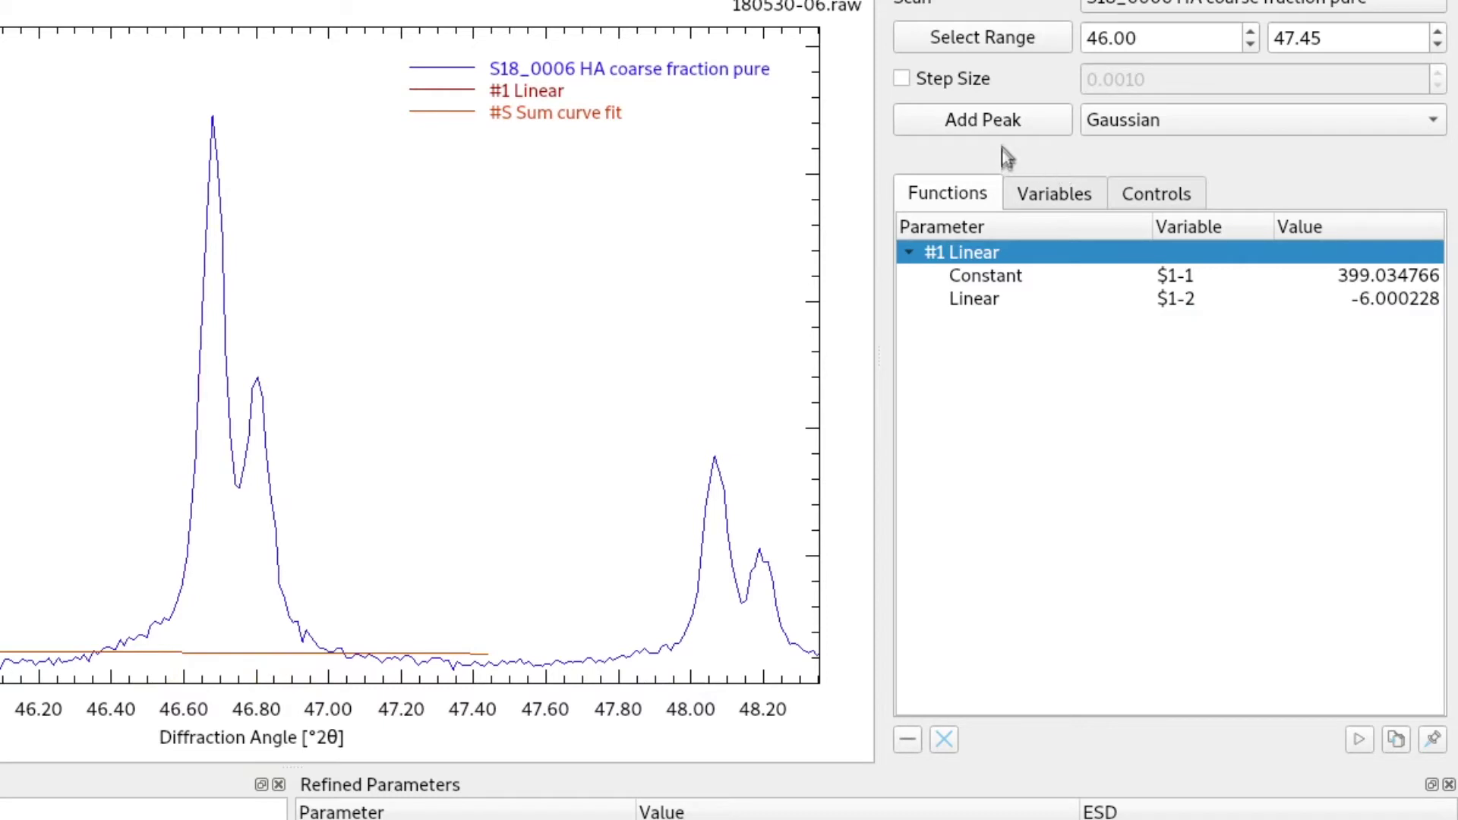
click(1135, 120)
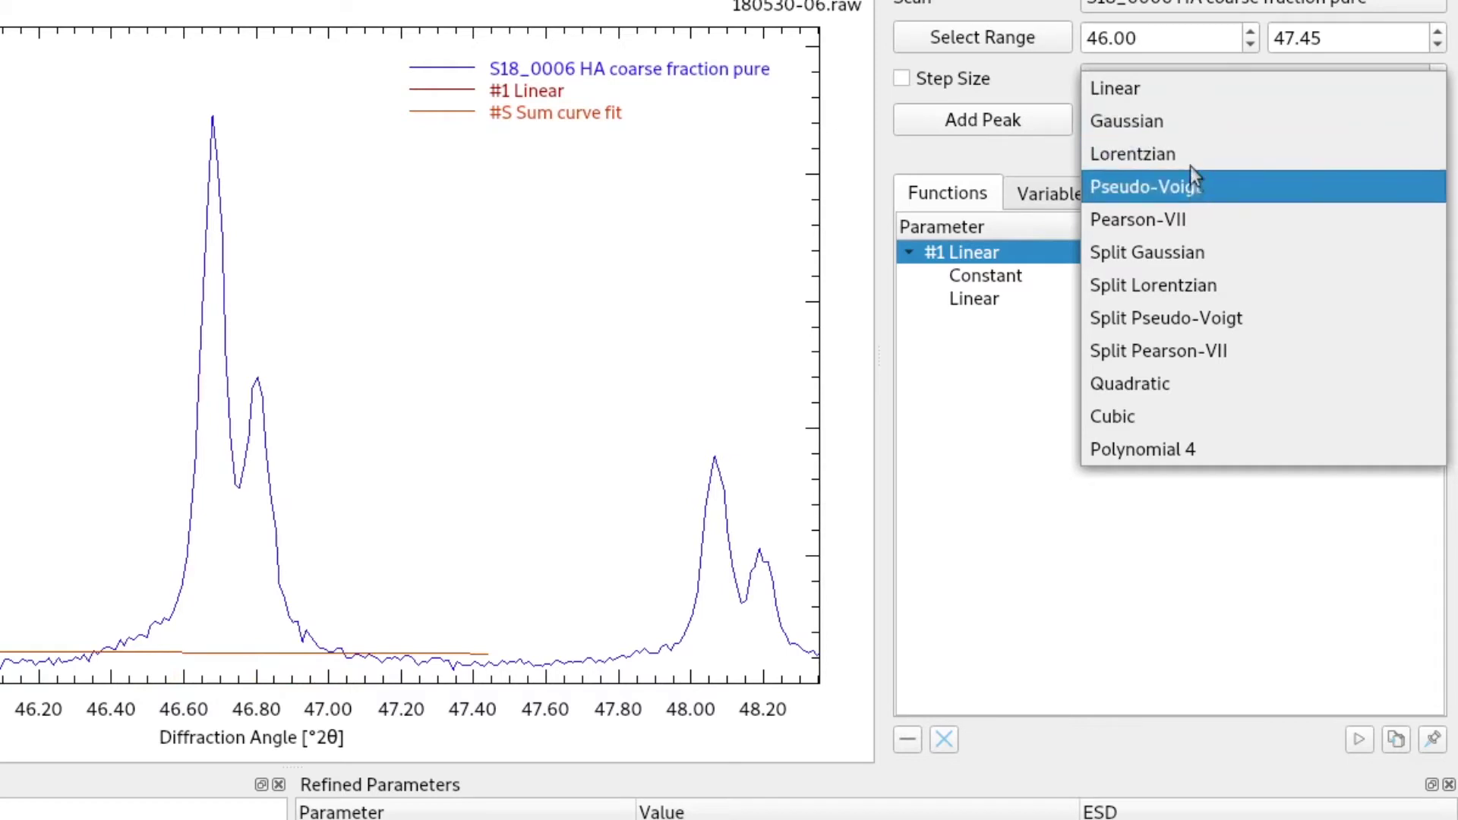
click(1246, 190)
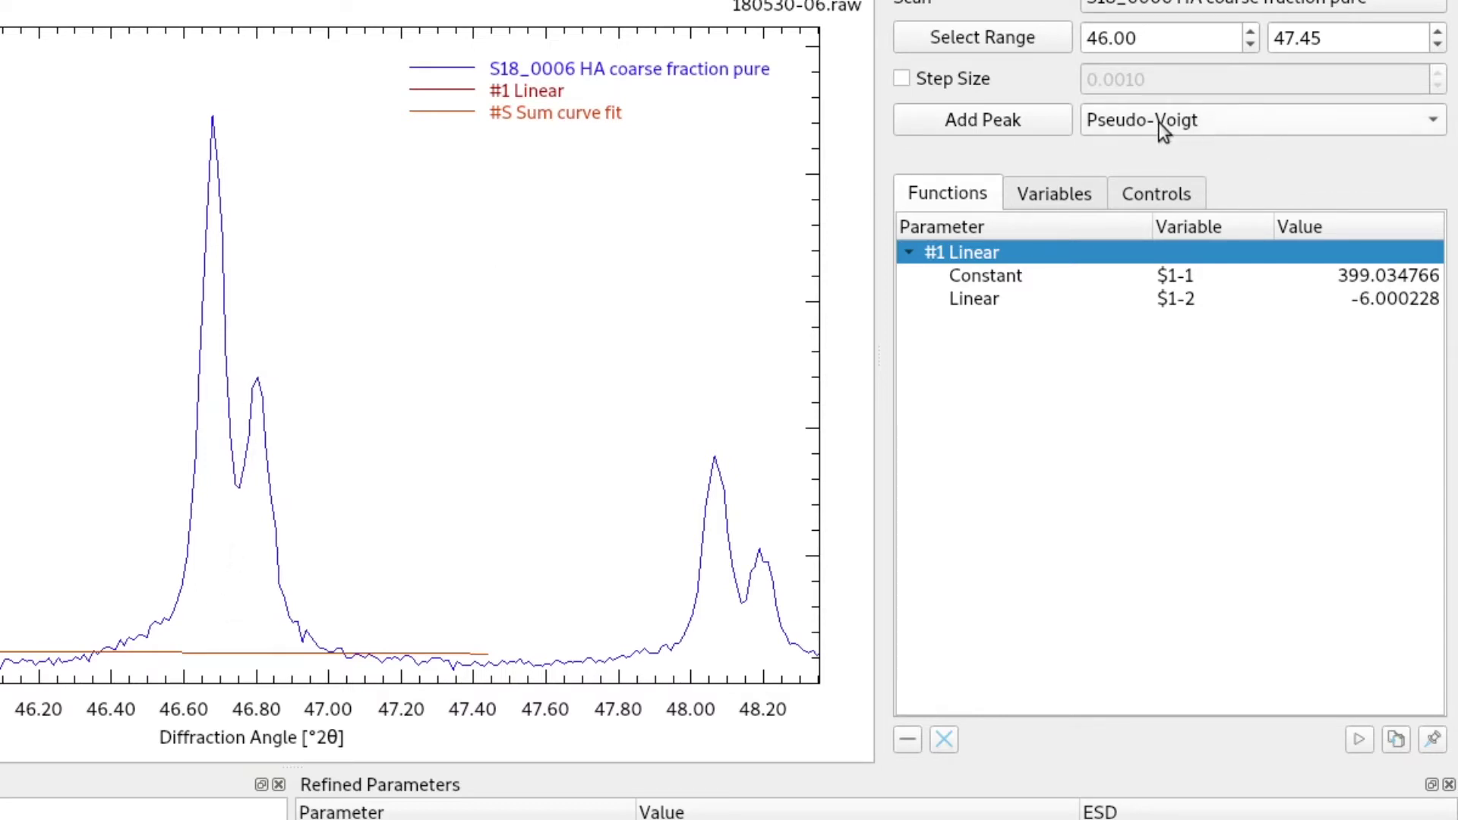
Step: Place Pseudo-Voigt peaks at about 46.68° and 46.80° by marking each tip and base
click(1018, 123)
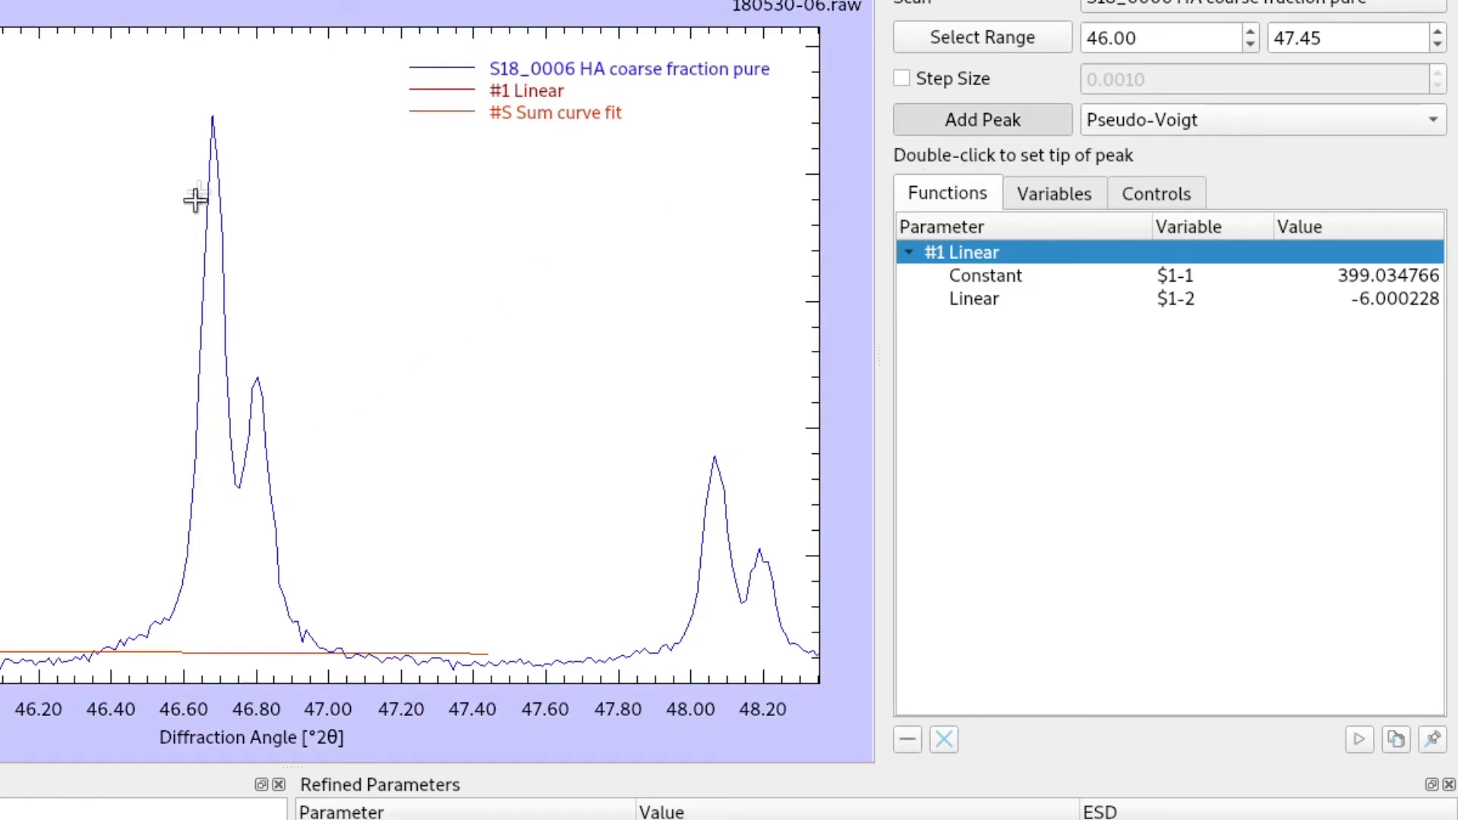
double_click(212, 148)
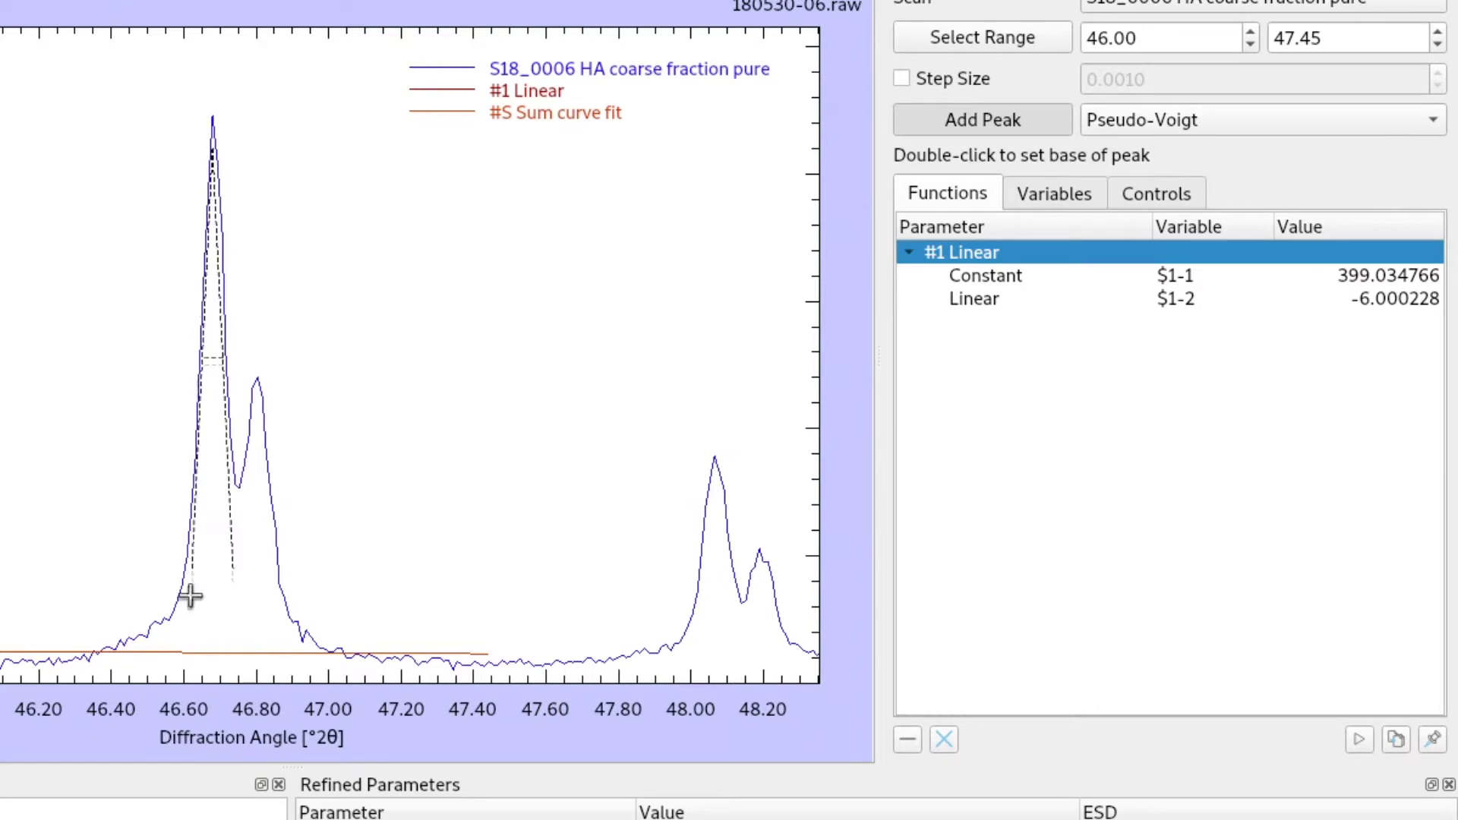
double_click(182, 649)
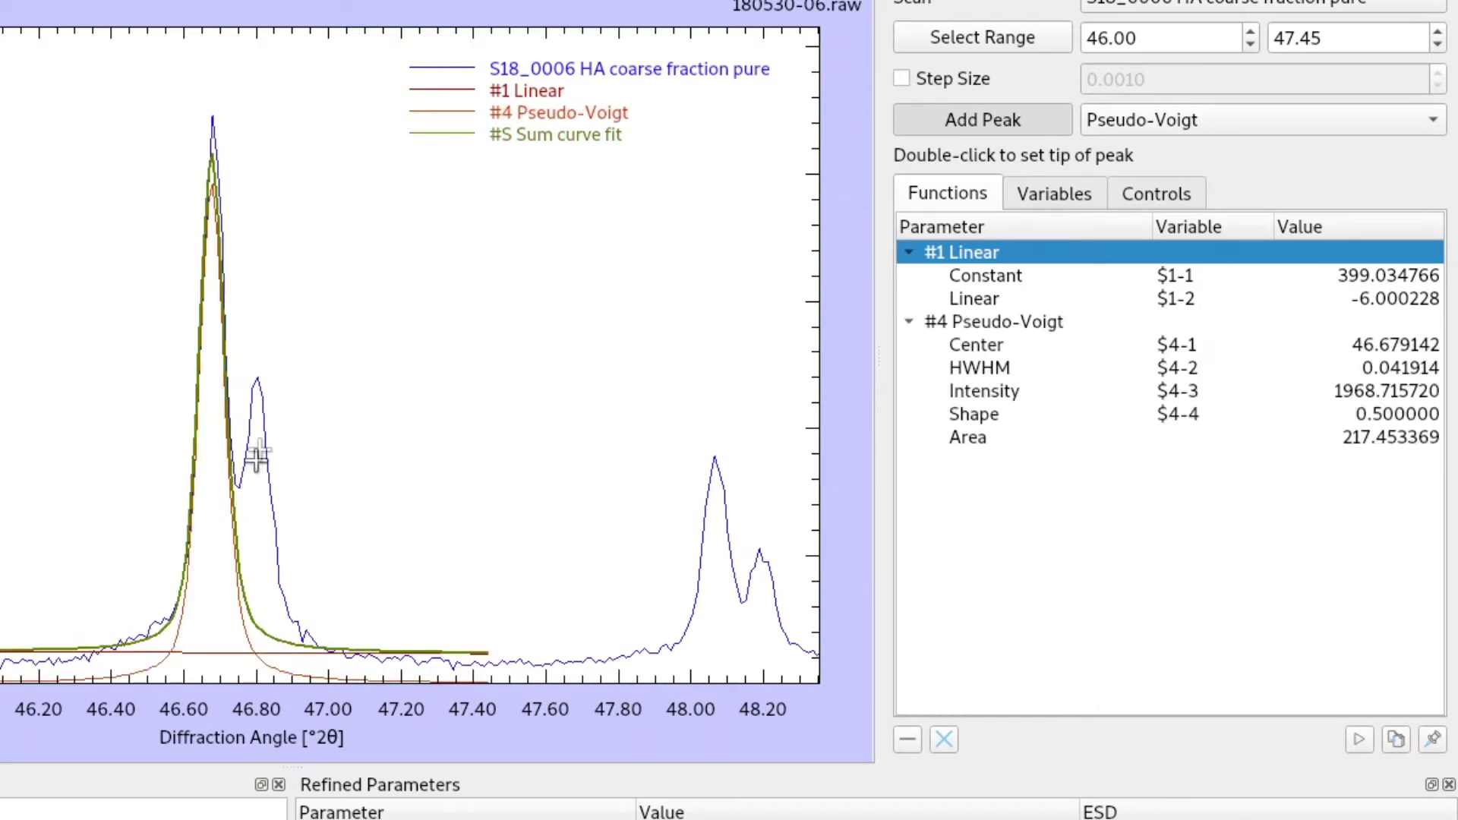
double_click(257, 390)
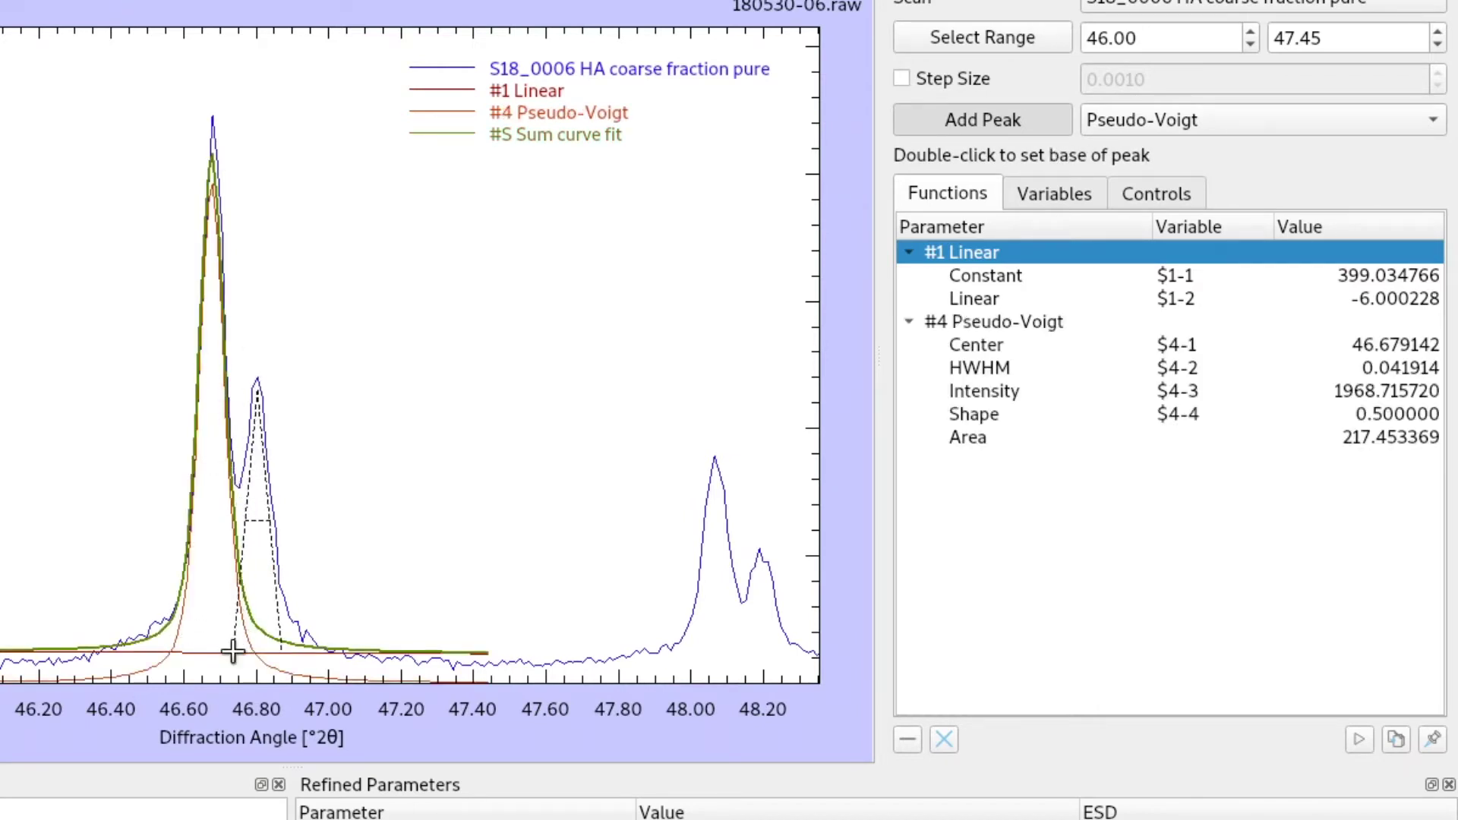
double_click(233, 650)
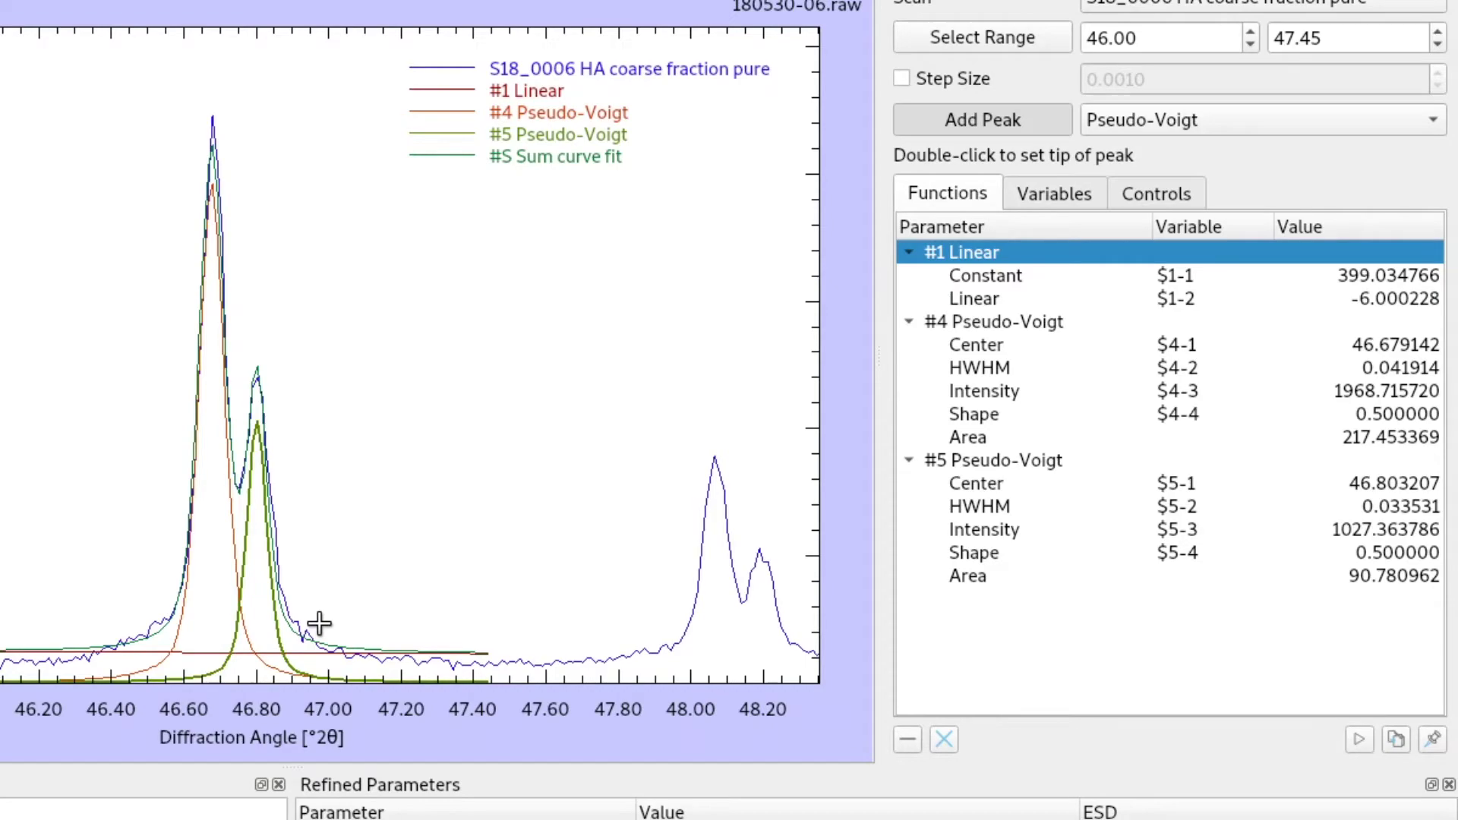
Step: Fit the two Pseudo-Voigt peaks and check the converged message and R² in the log
click(1358, 740)
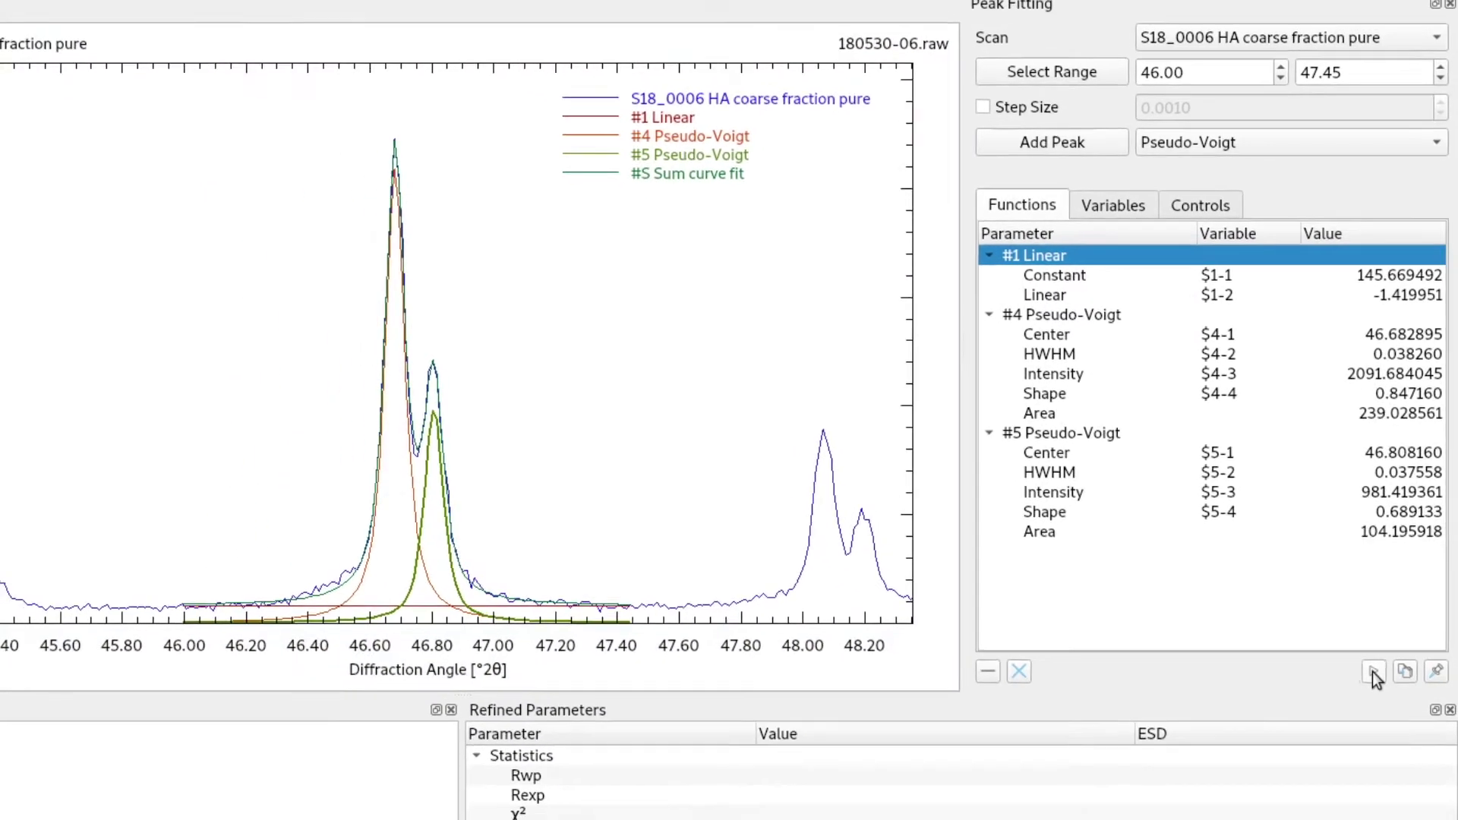
drag(41, 684, 99, 682)
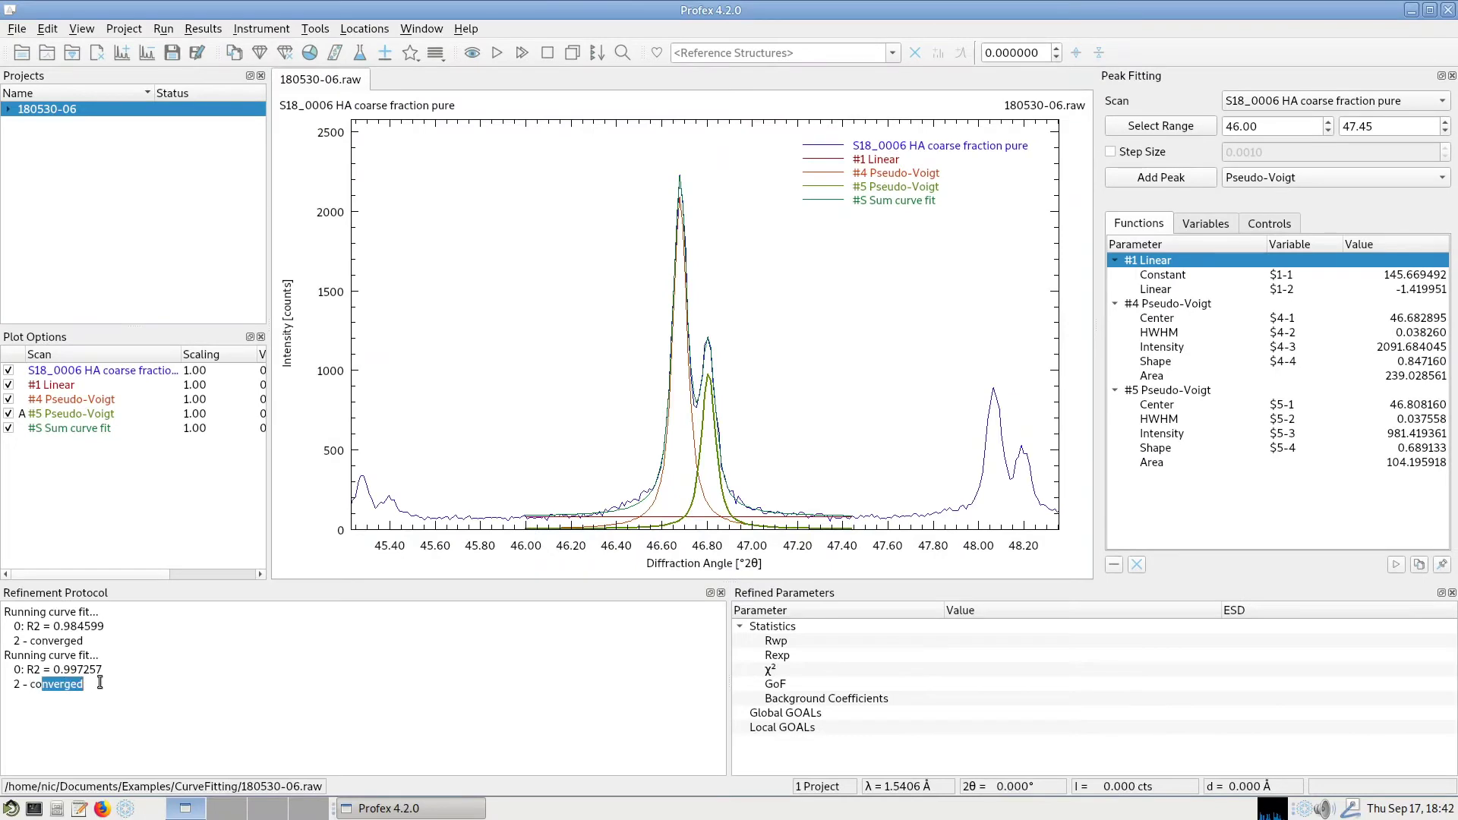
click(99, 686)
drag(108, 672, 79, 672)
click(102, 669)
Step: Raise the maximum iterations from 100 to 500 and refit, converging at R² 0.997257
click(1261, 226)
double_click(1422, 275)
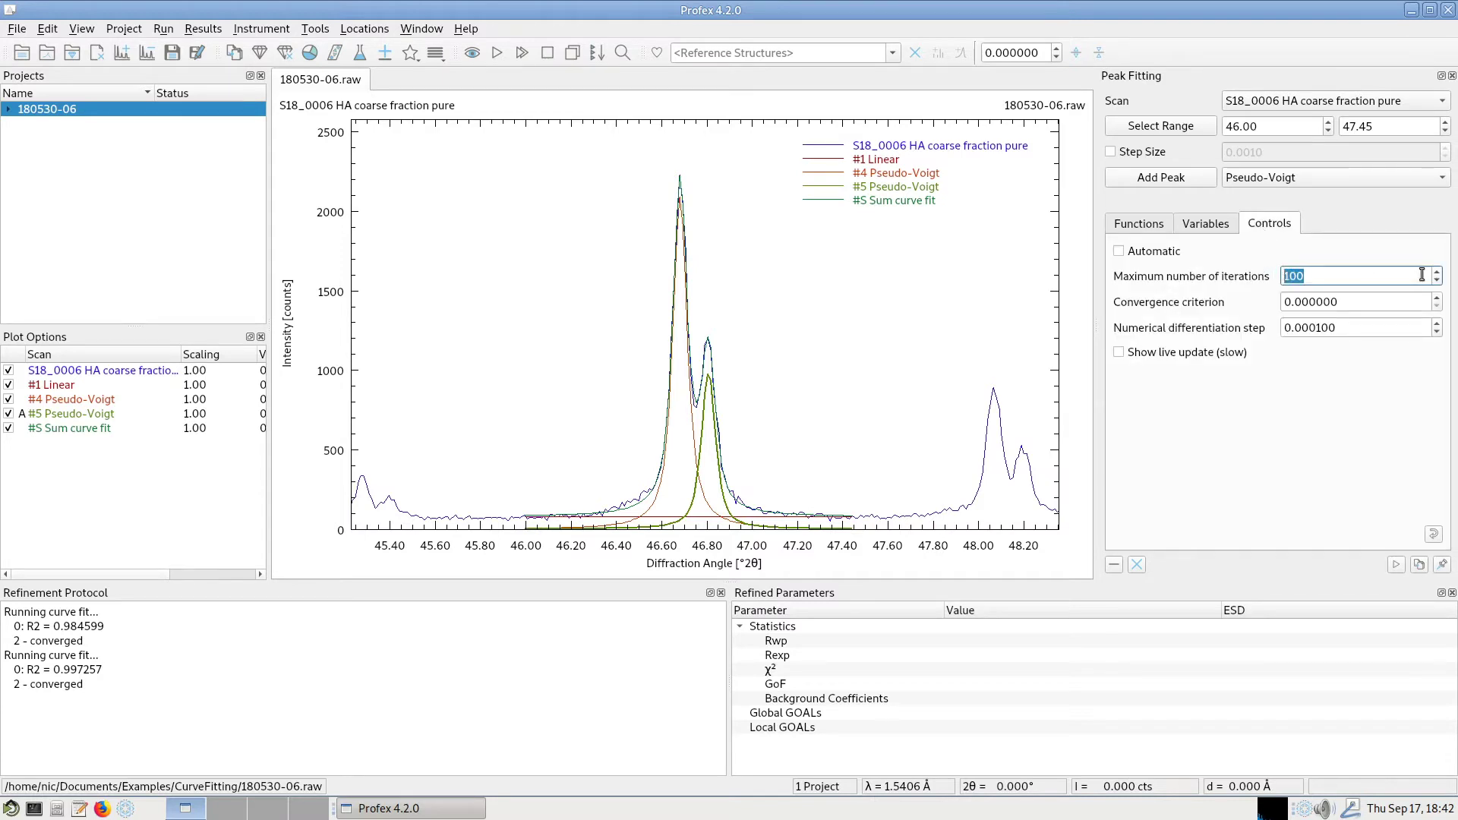
click(1313, 275)
click(1394, 565)
click(1394, 565)
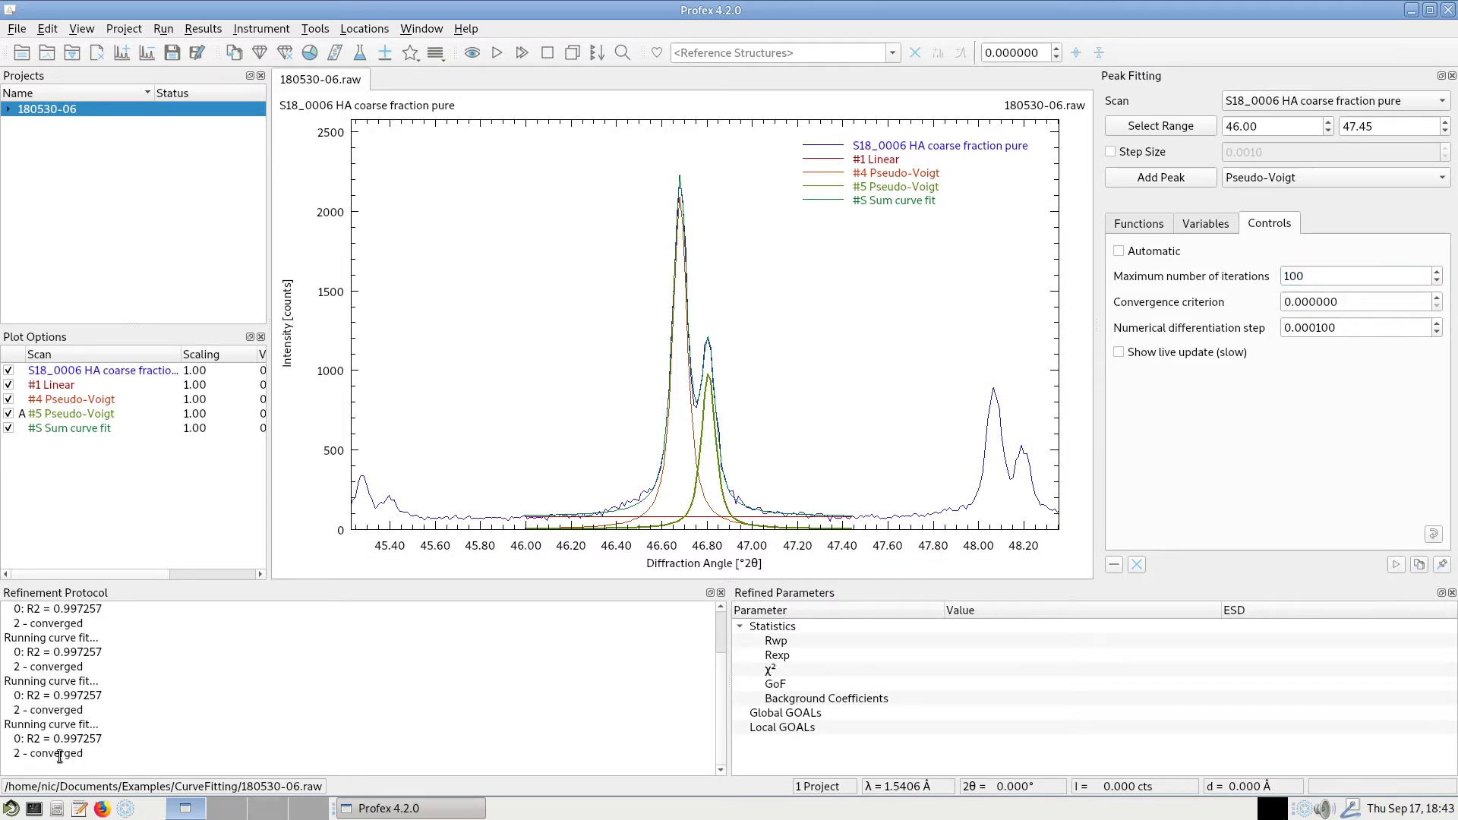
click(1283, 276)
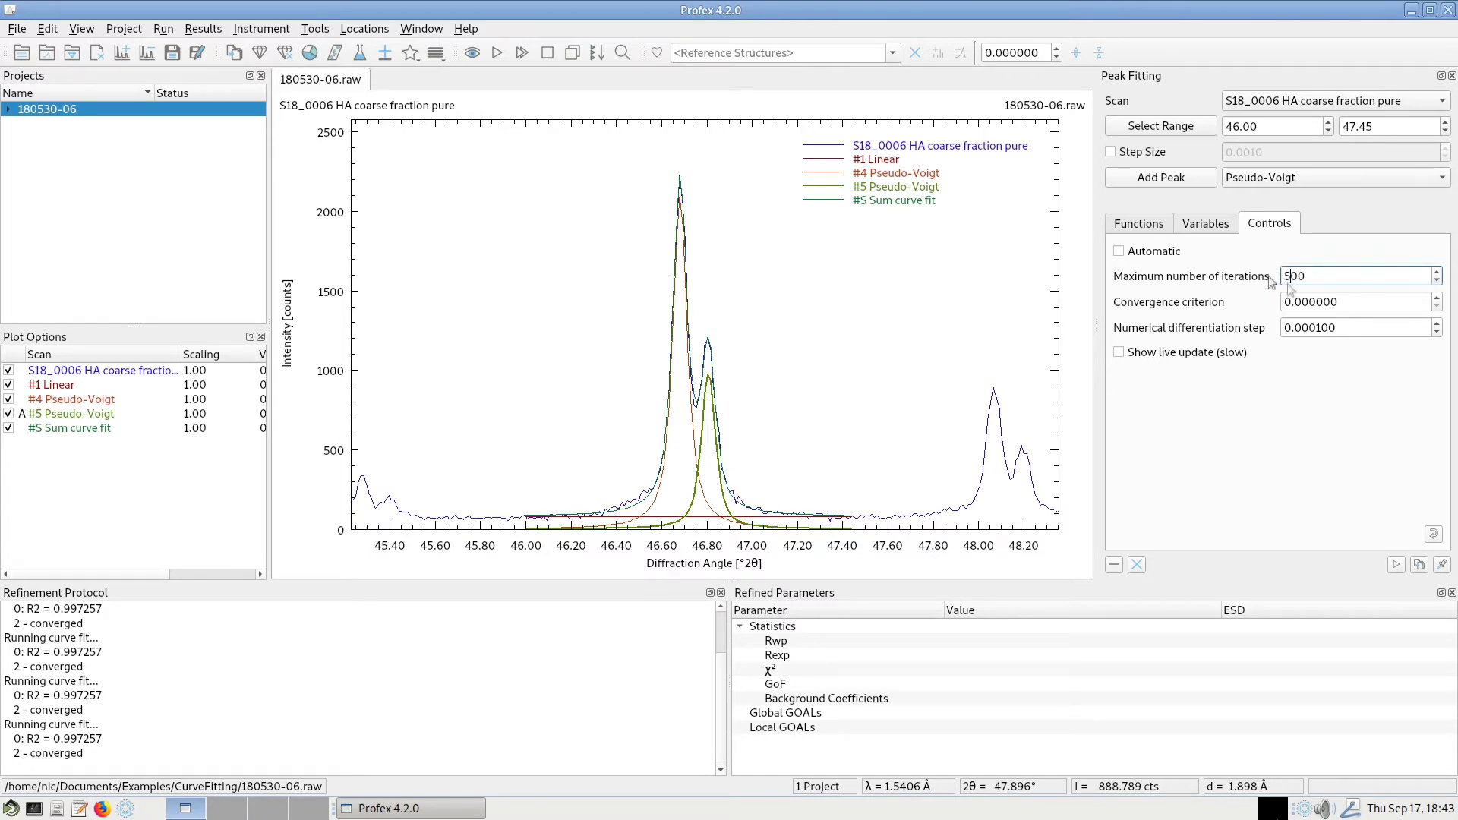
key(Delete)
text(5)
click(1397, 565)
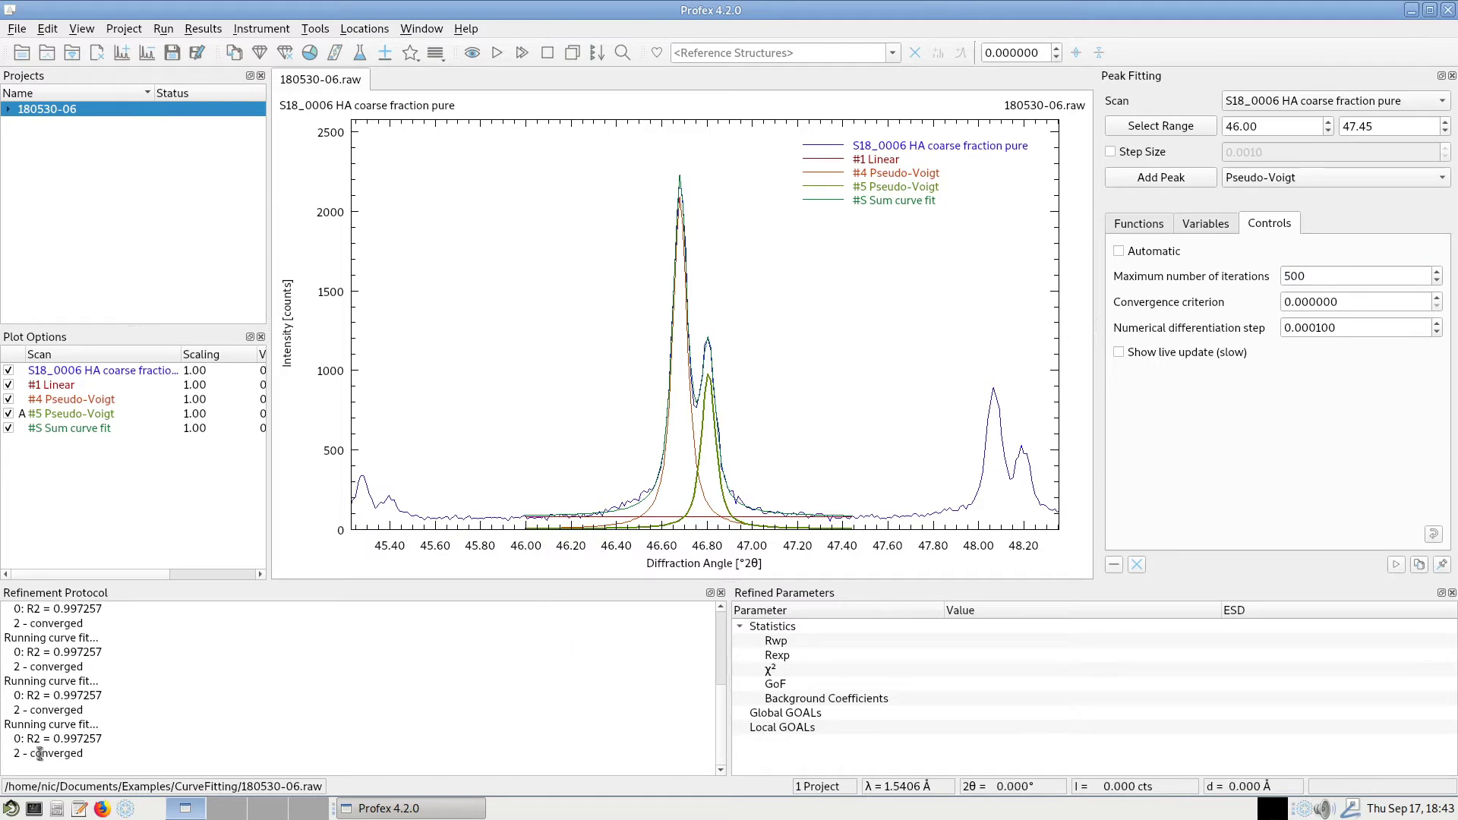
drag(49, 753, 80, 752)
click(157, 752)
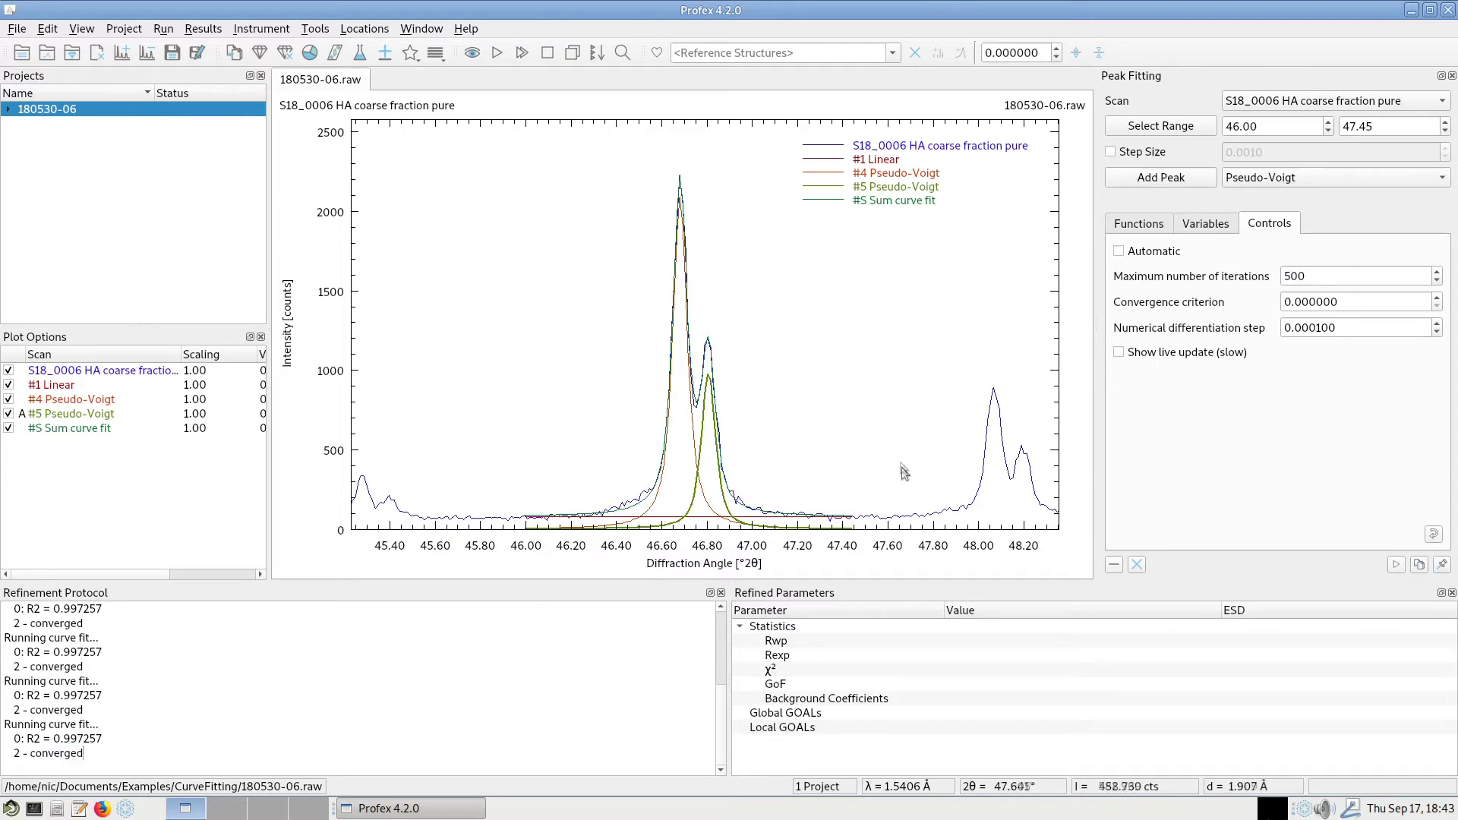
click(1138, 224)
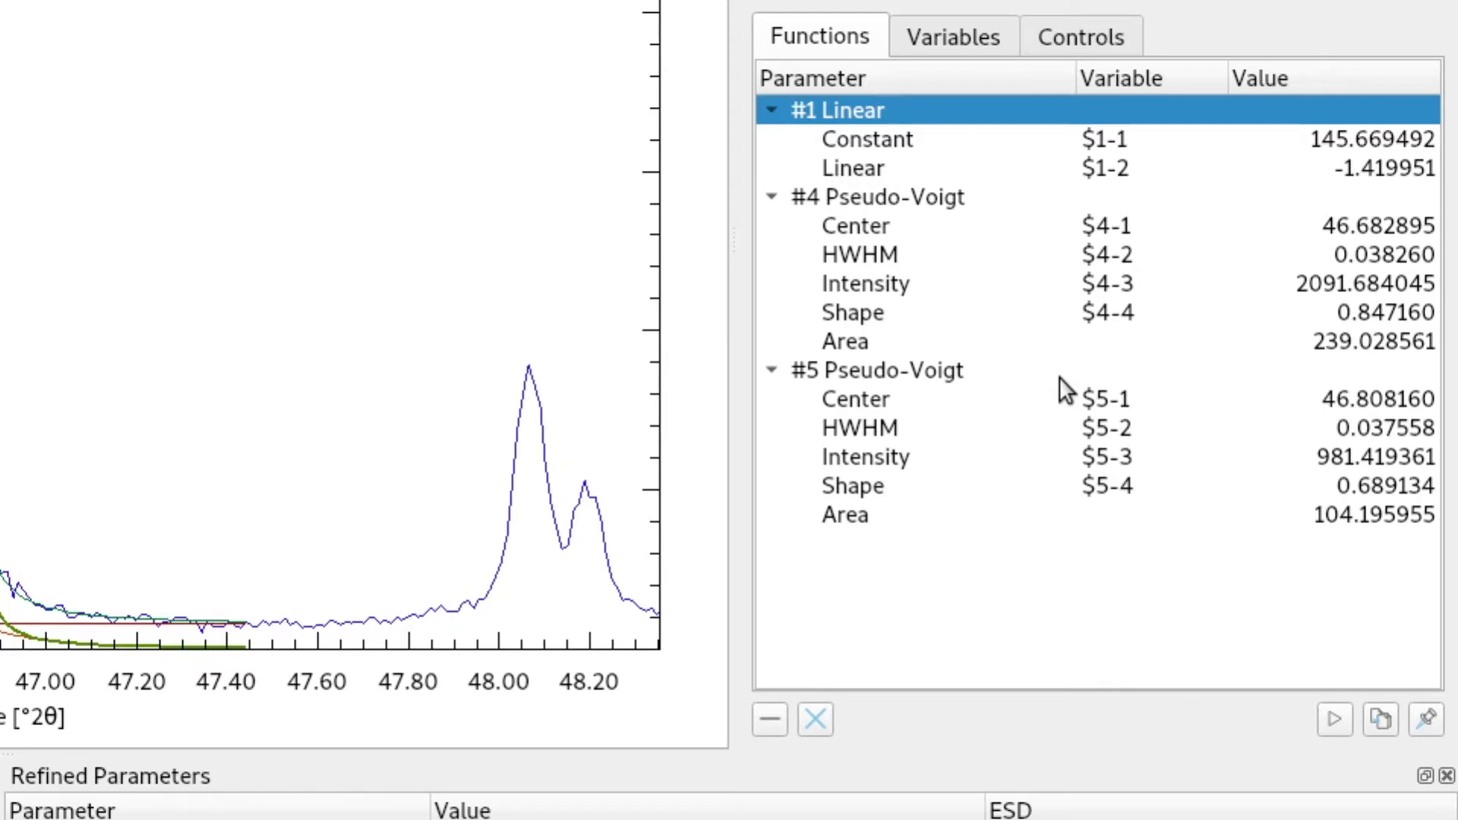
click(1375, 224)
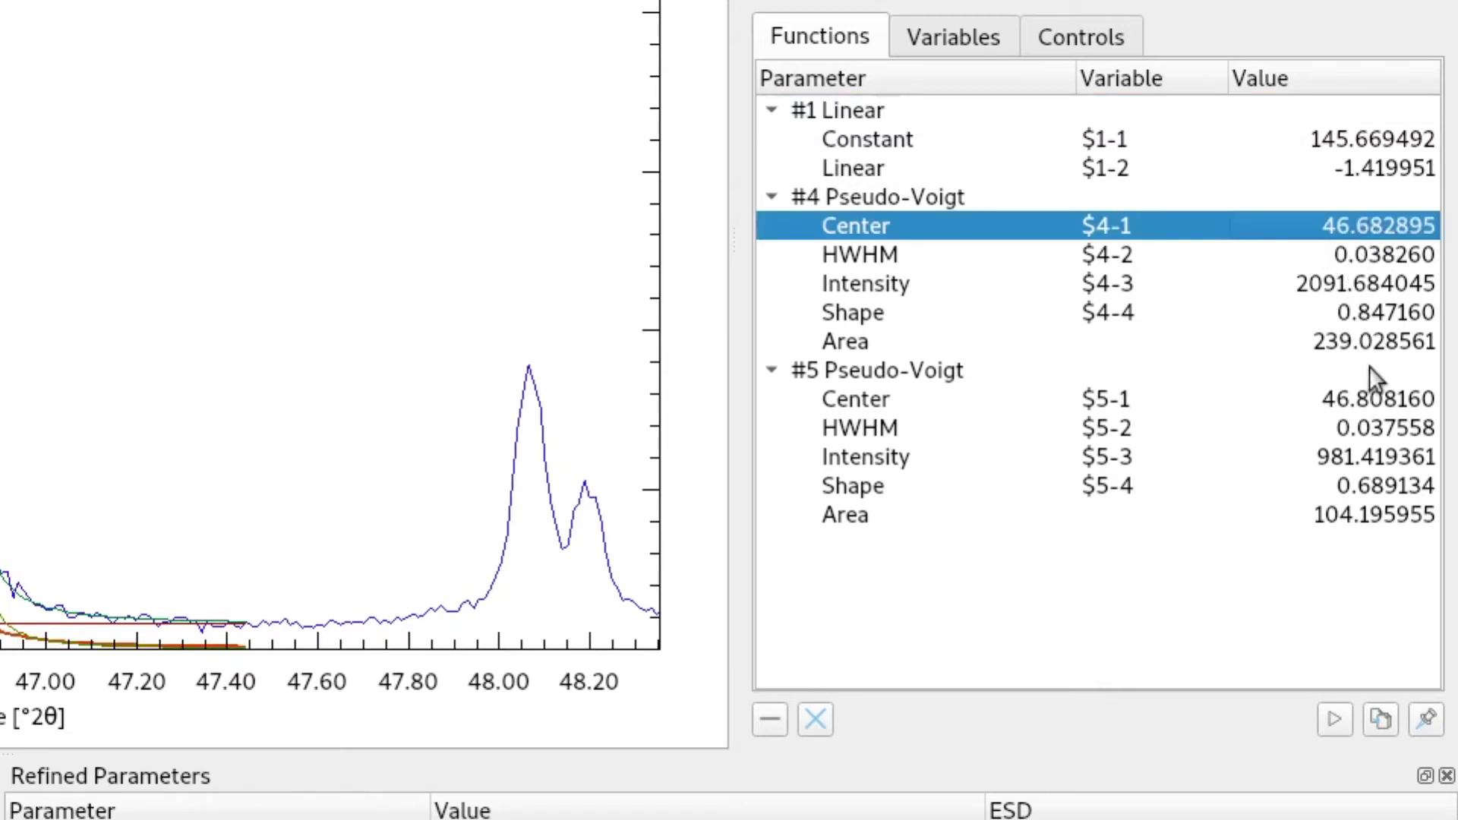
click(1376, 403)
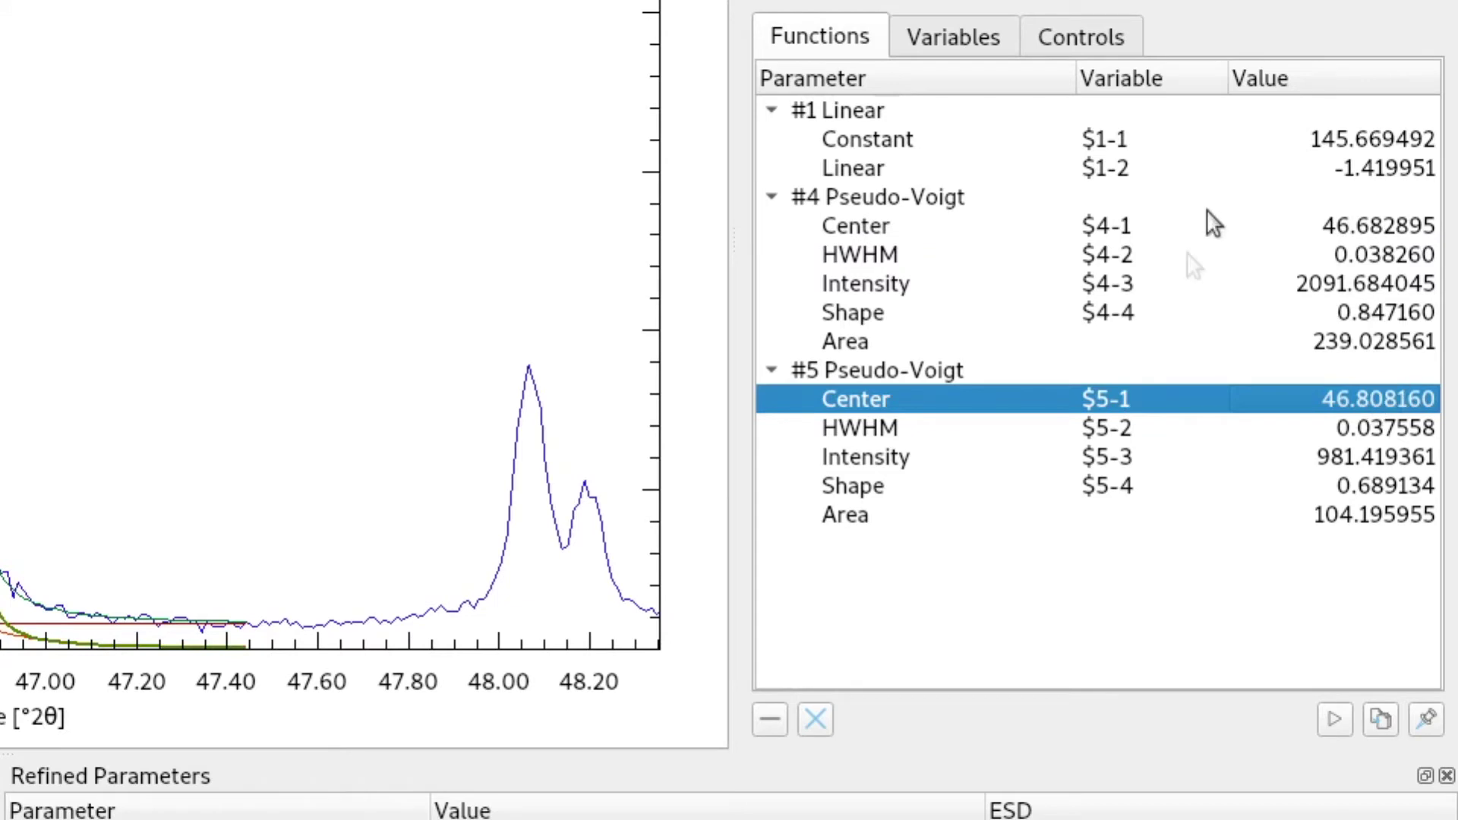
click(885, 262)
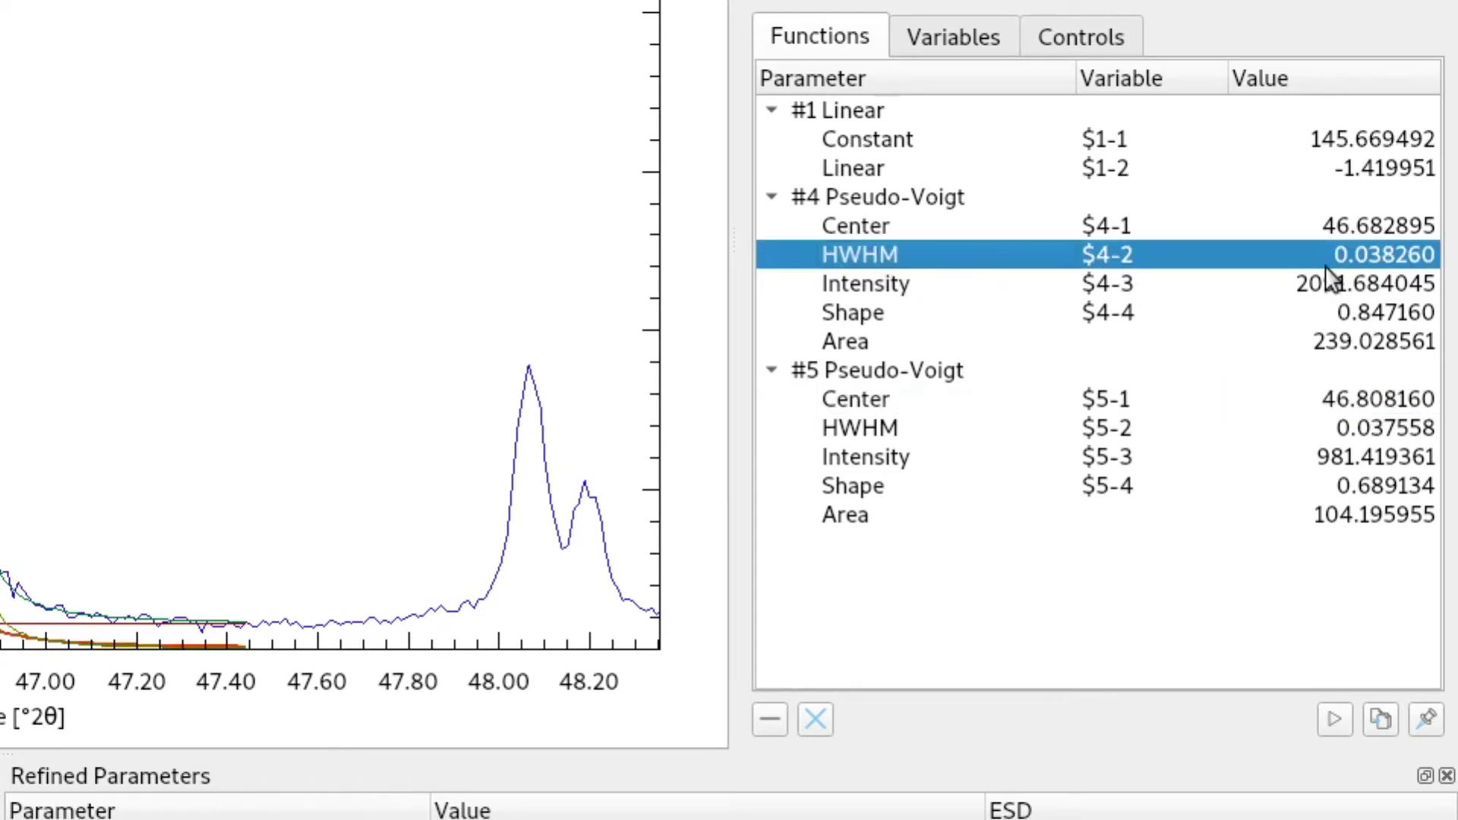
click(1053, 287)
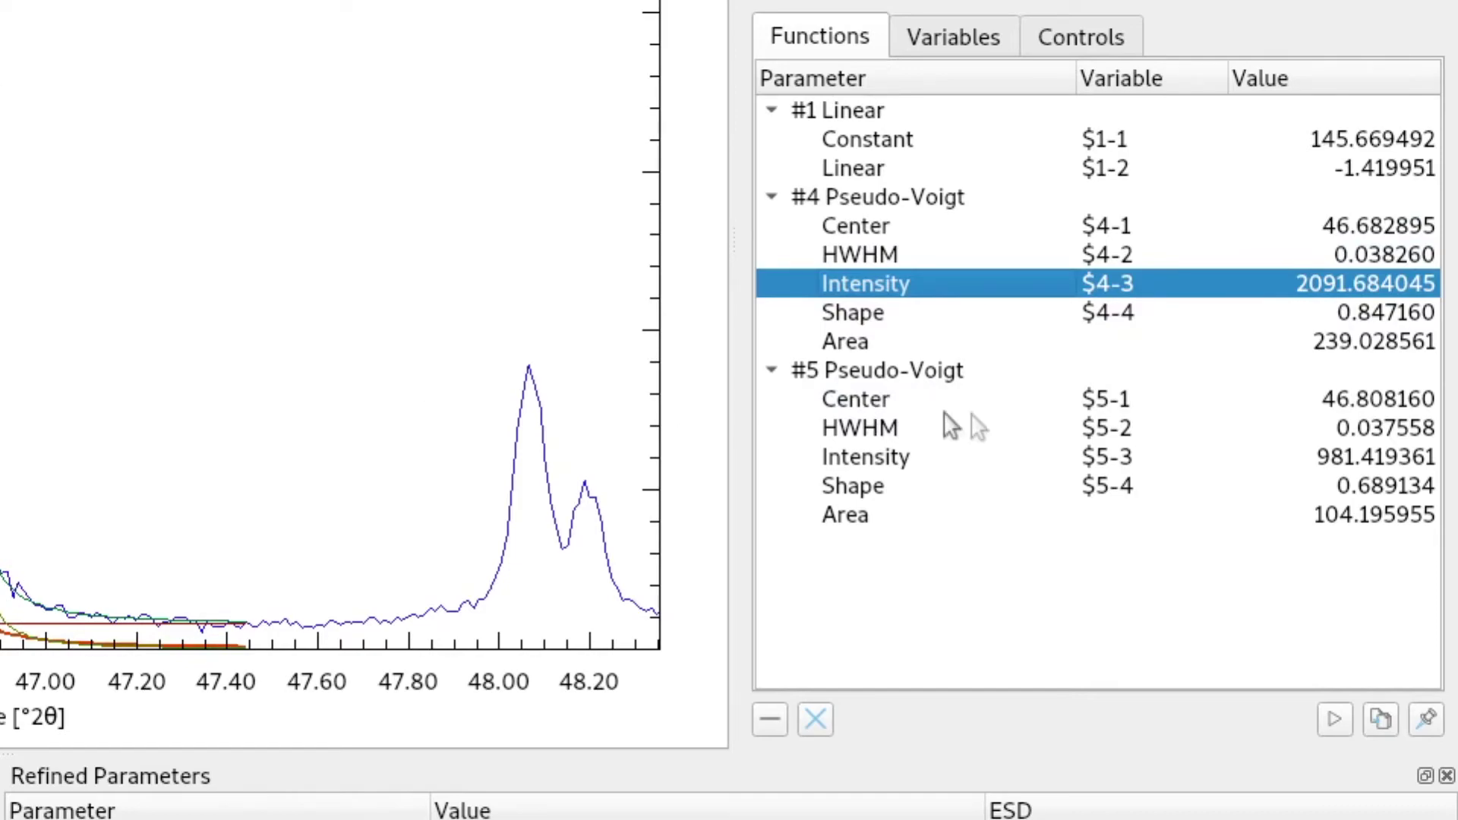
click(979, 345)
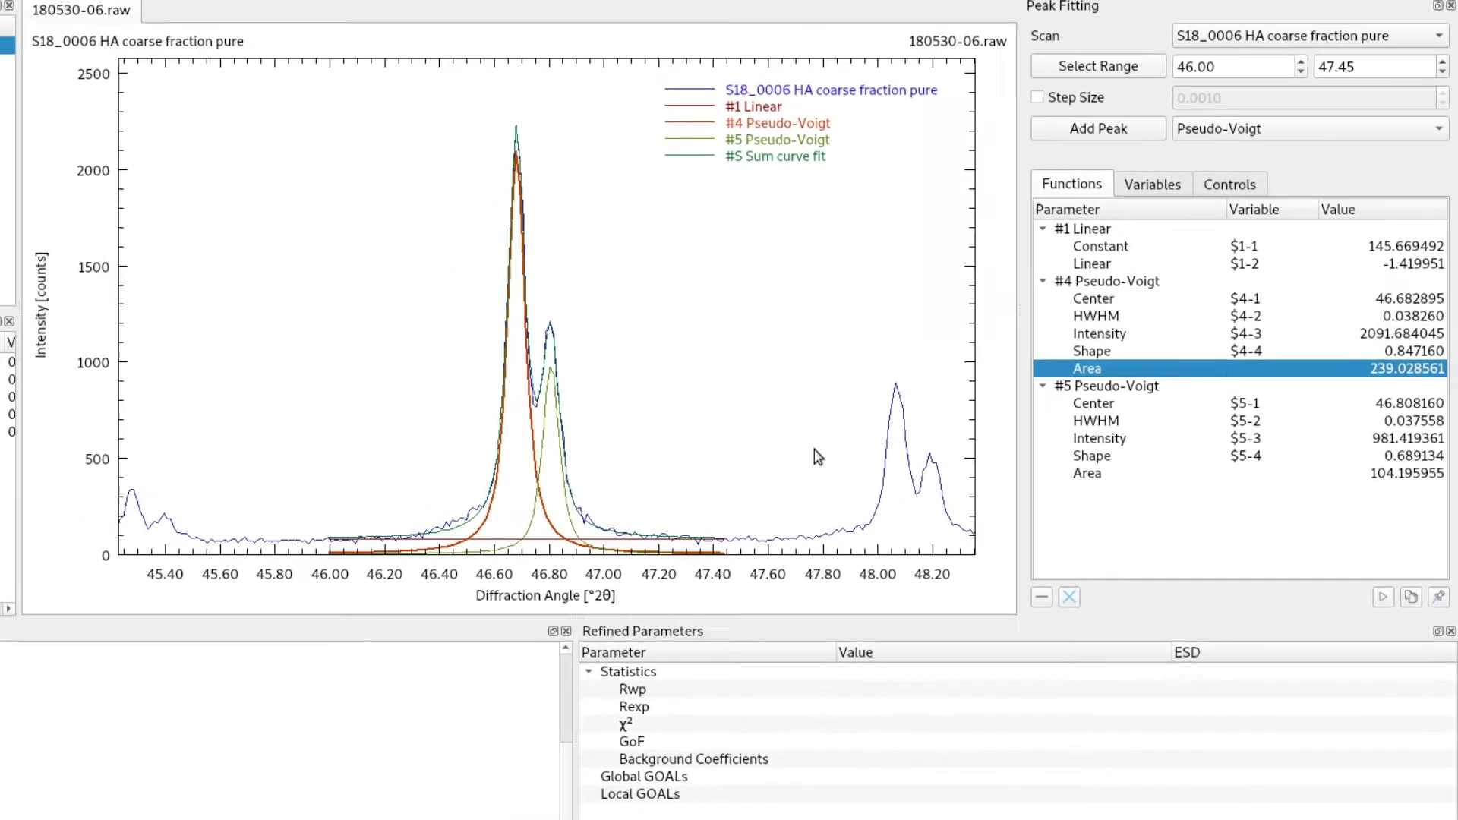
click(1152, 476)
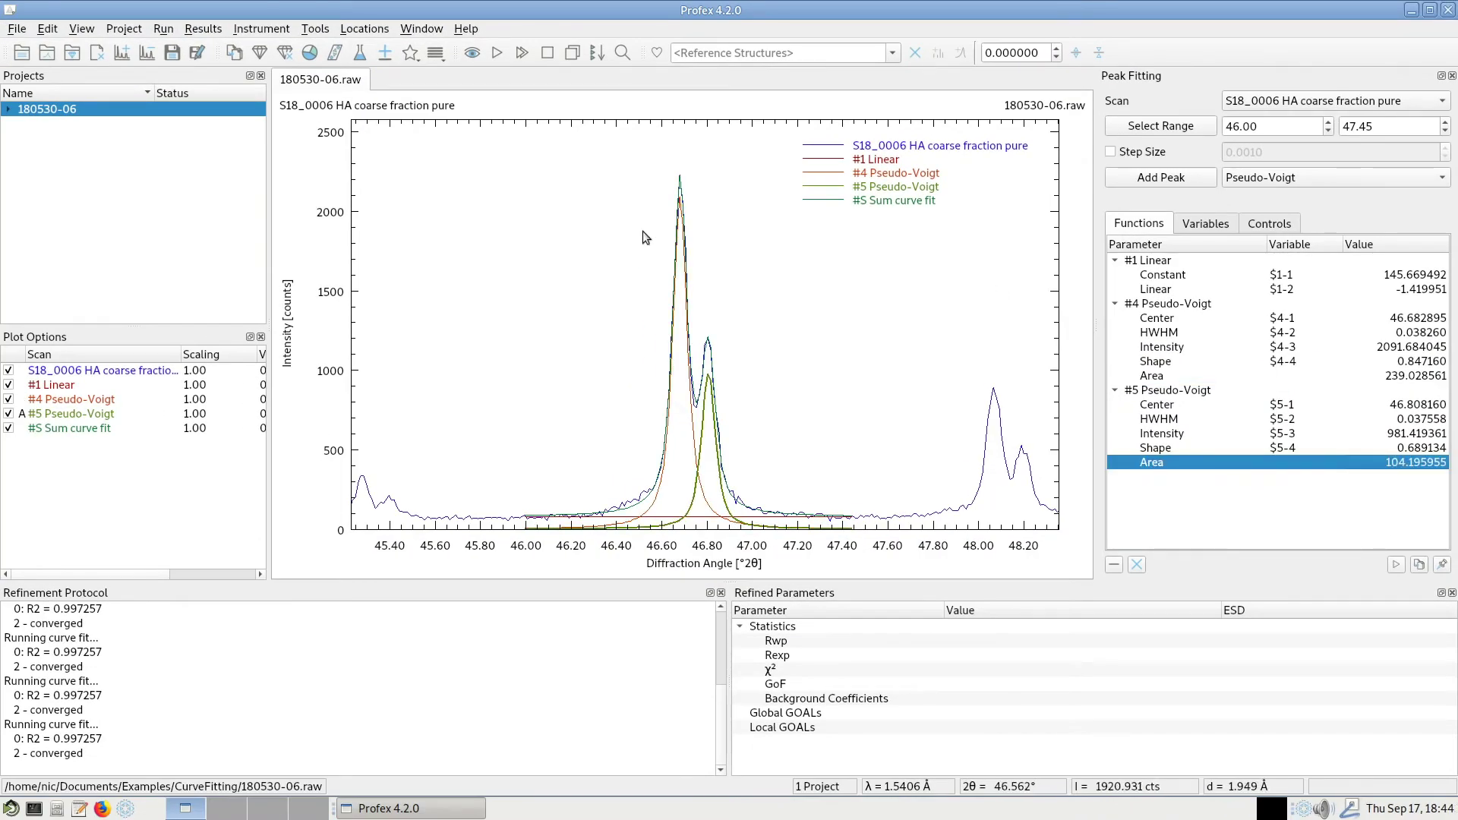
Step: Export the 180530-06 curve fit results to a CSV file named curvefits
click(193, 33)
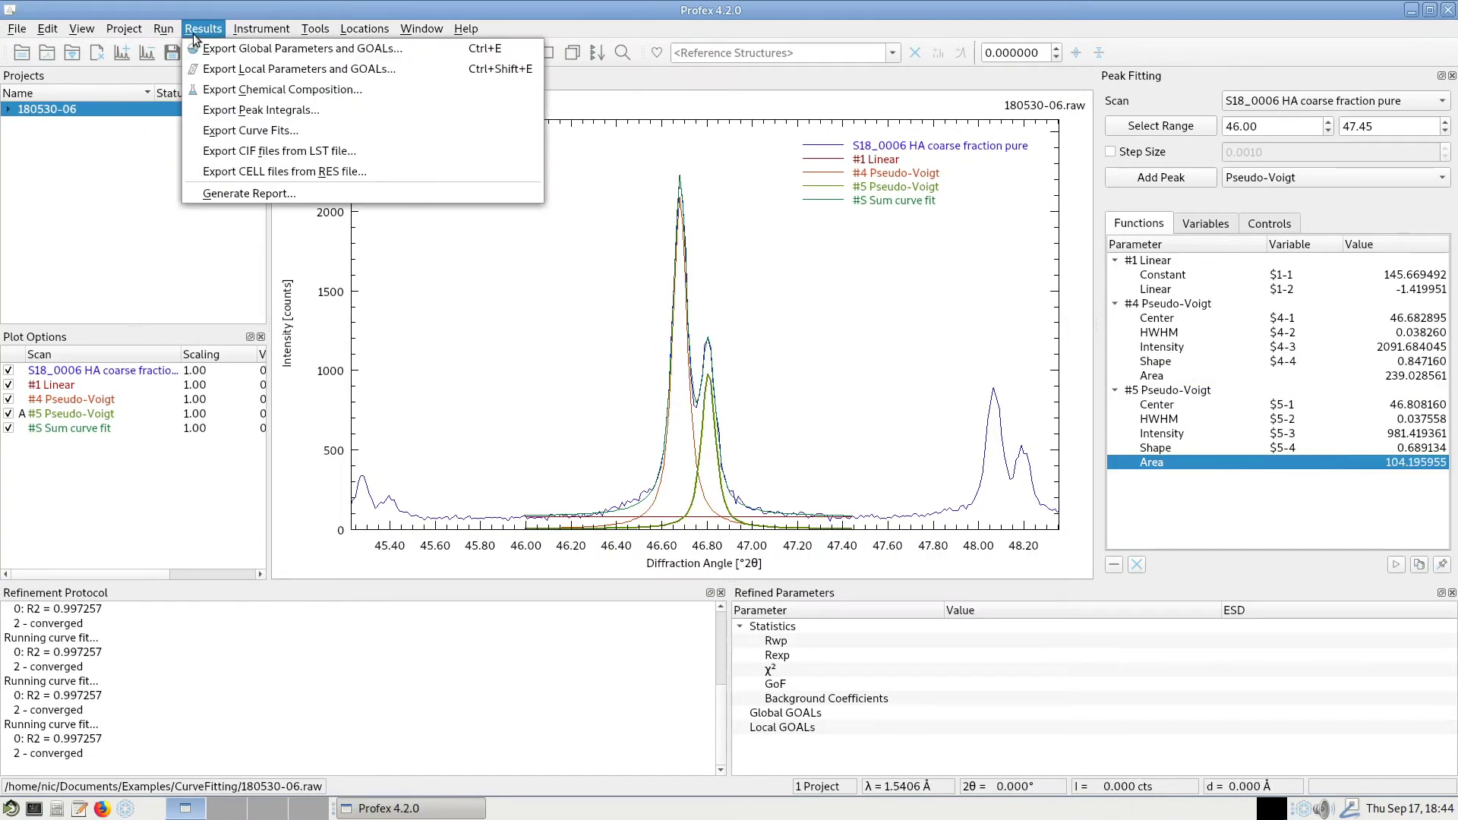
click(218, 134)
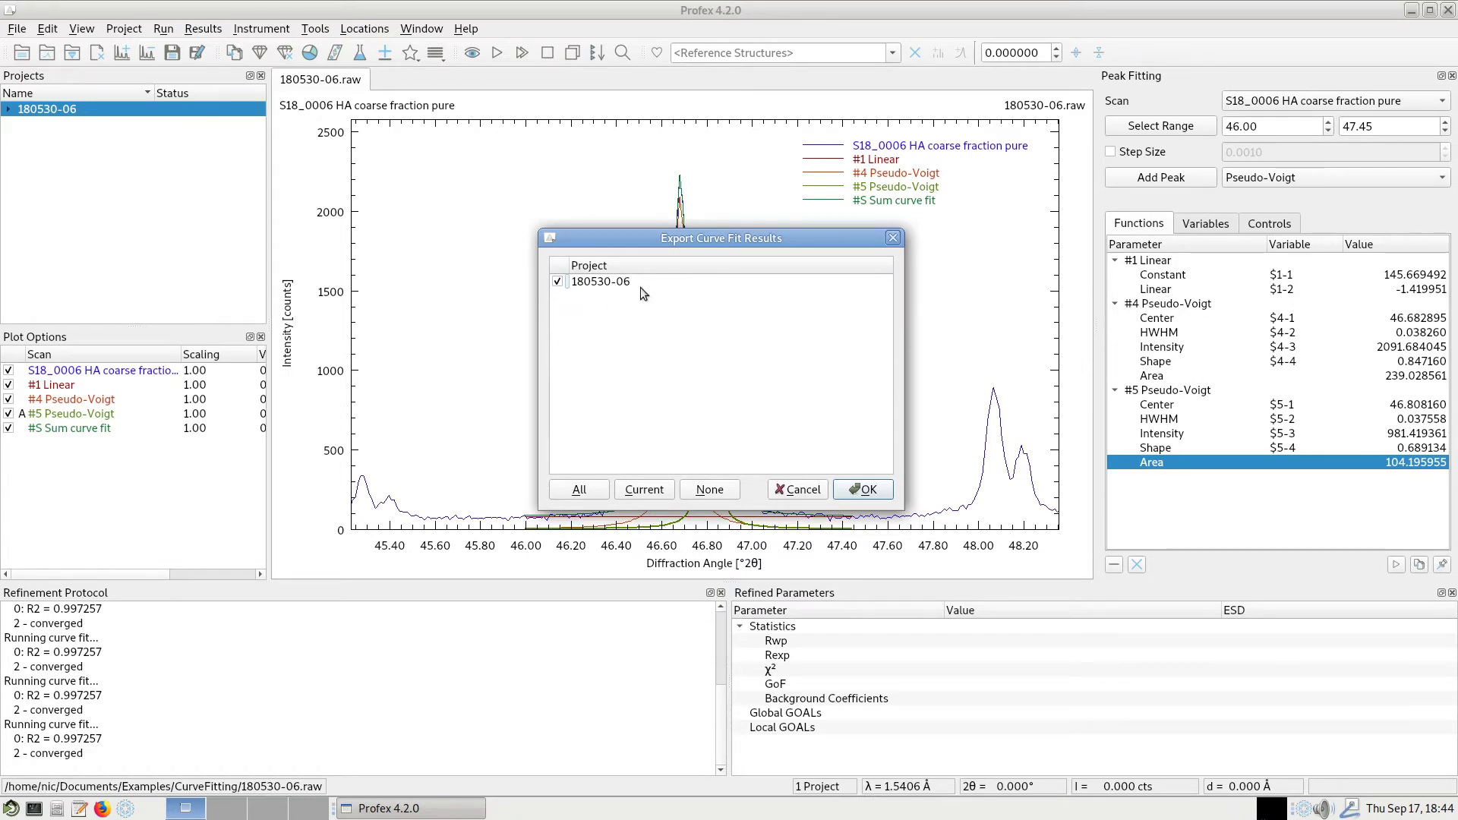
click(868, 490)
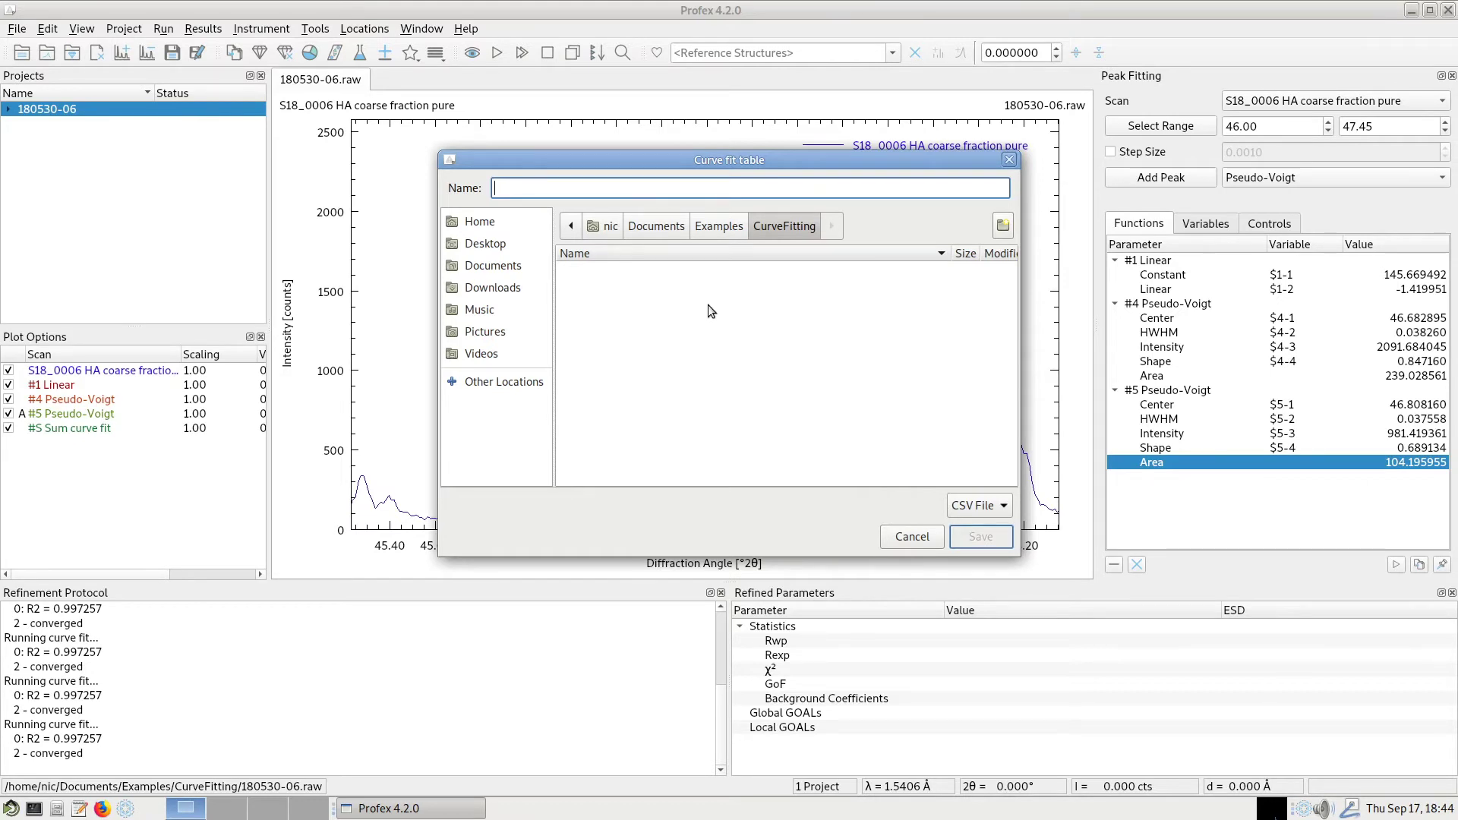
text(curvefits.csv)
key(Return)
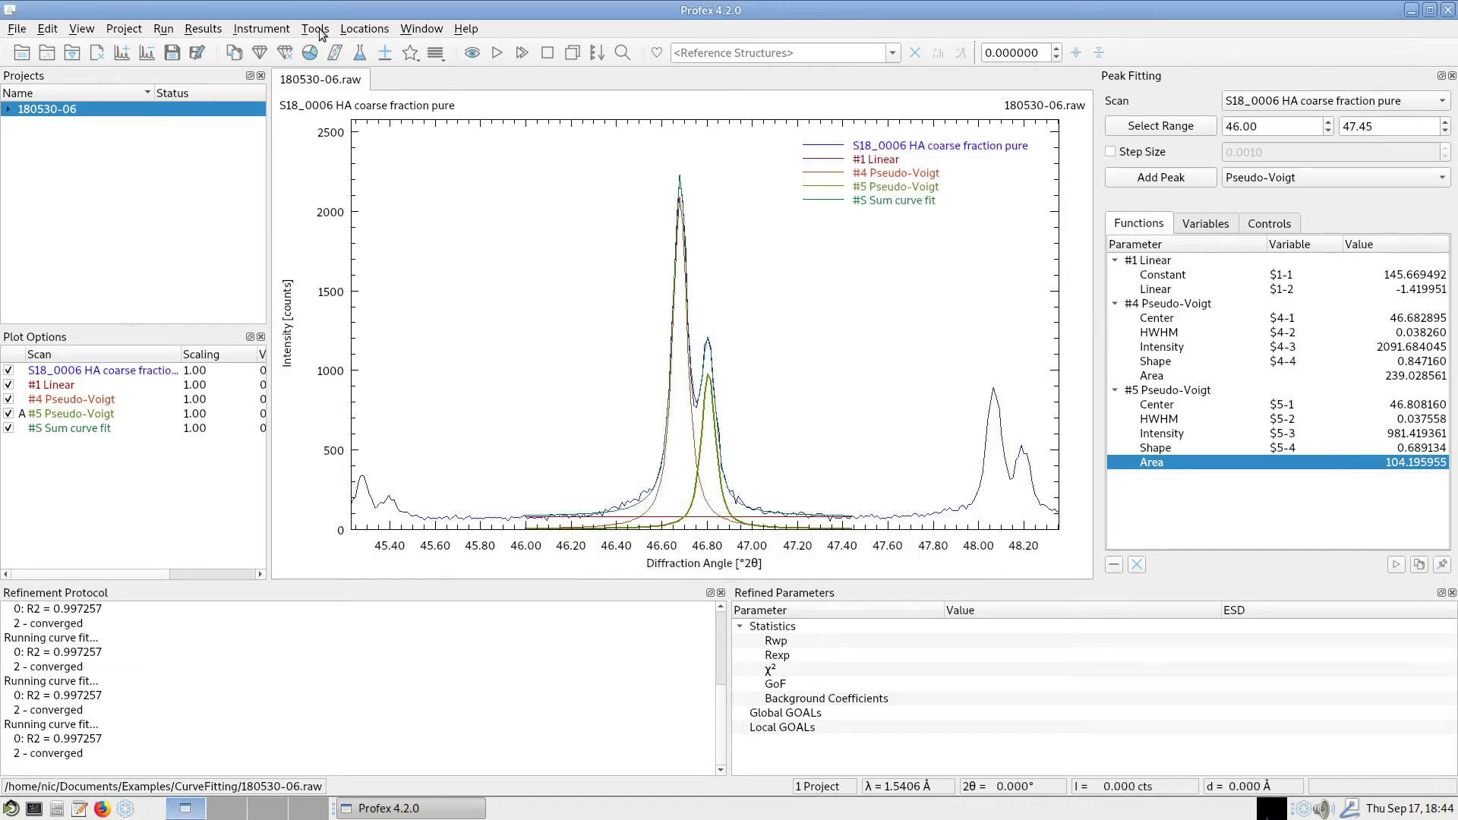
click(319, 34)
Step: Go to the current project's CurveFitting folder and open curvefits.csv in LibreOffice
mouse_move(356, 30)
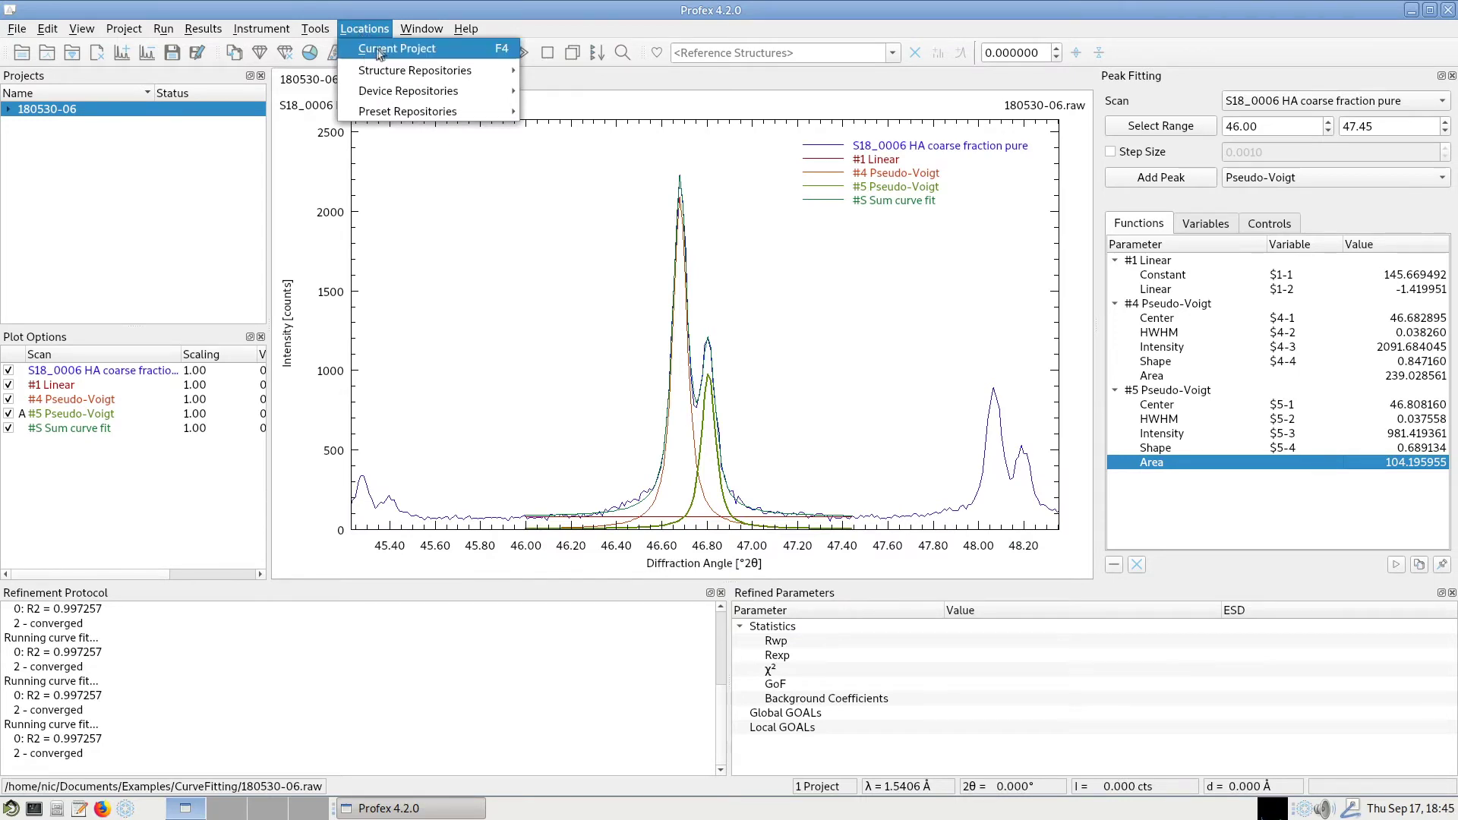
click(380, 50)
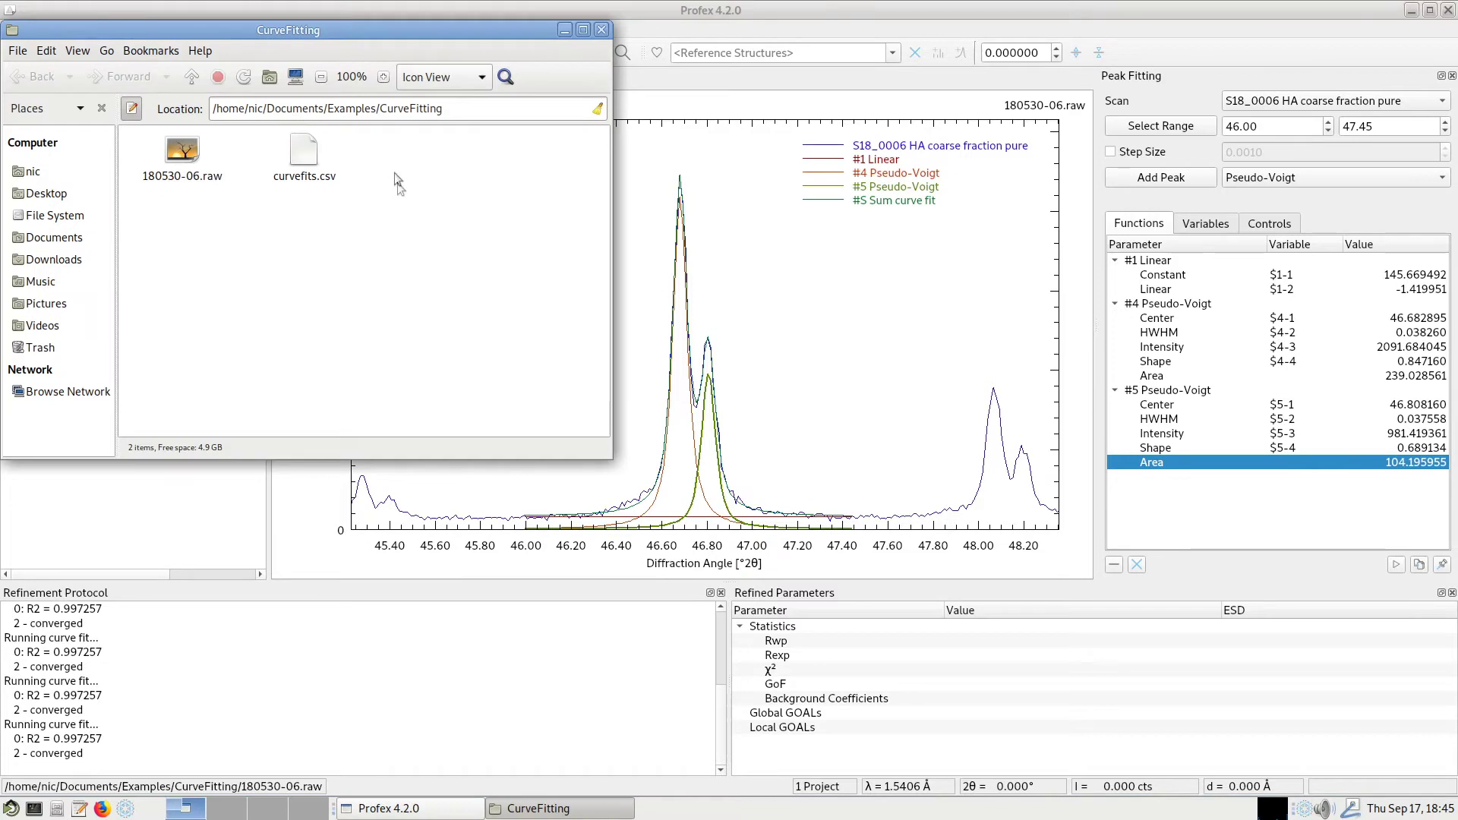
click(314, 165)
double_click(314, 165)
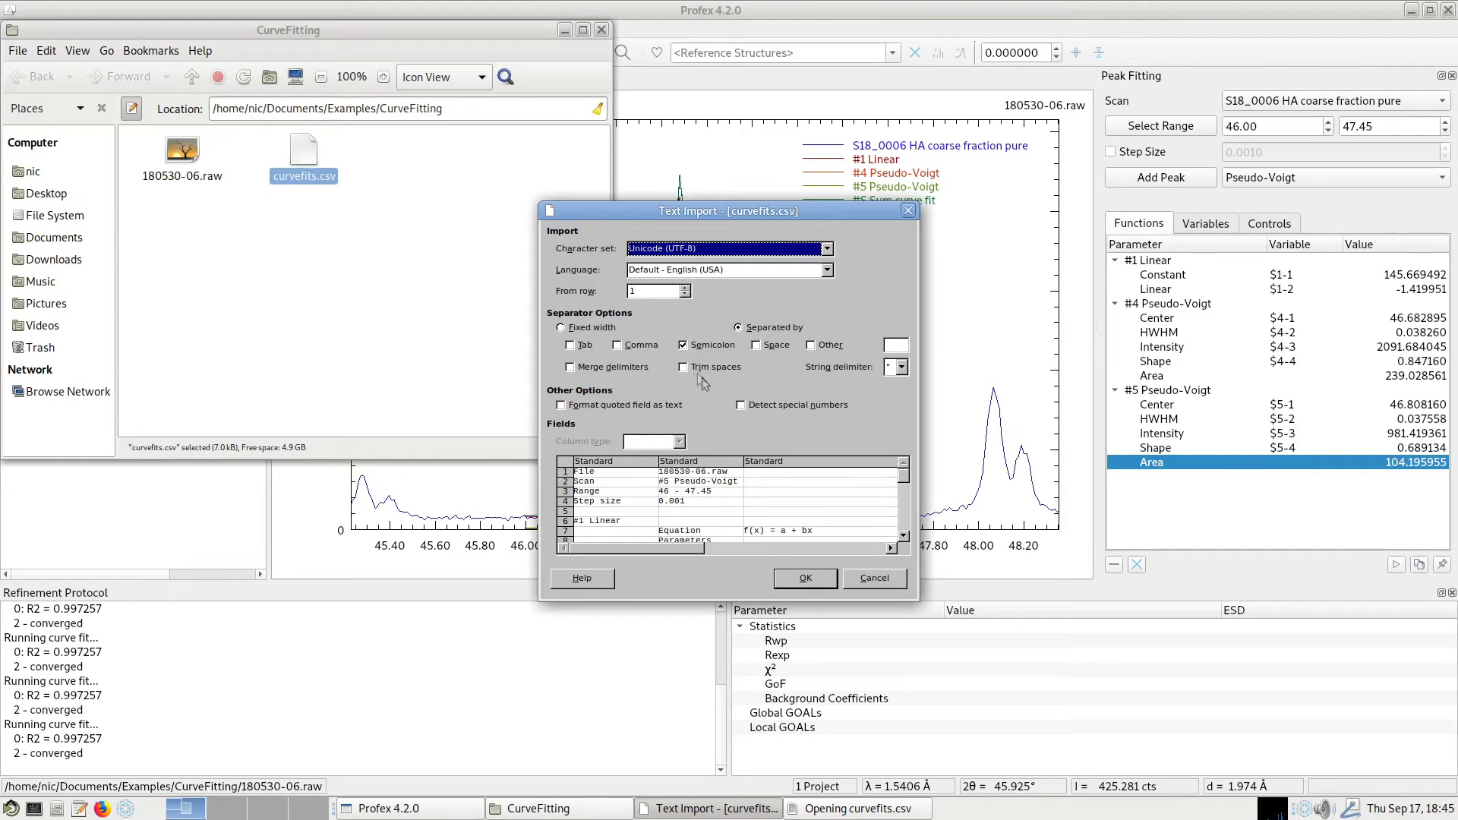
Step: Import curvefits.csv as semicolon-separated and review the linear equation, parameters and Constant 145.669492
click(826, 580)
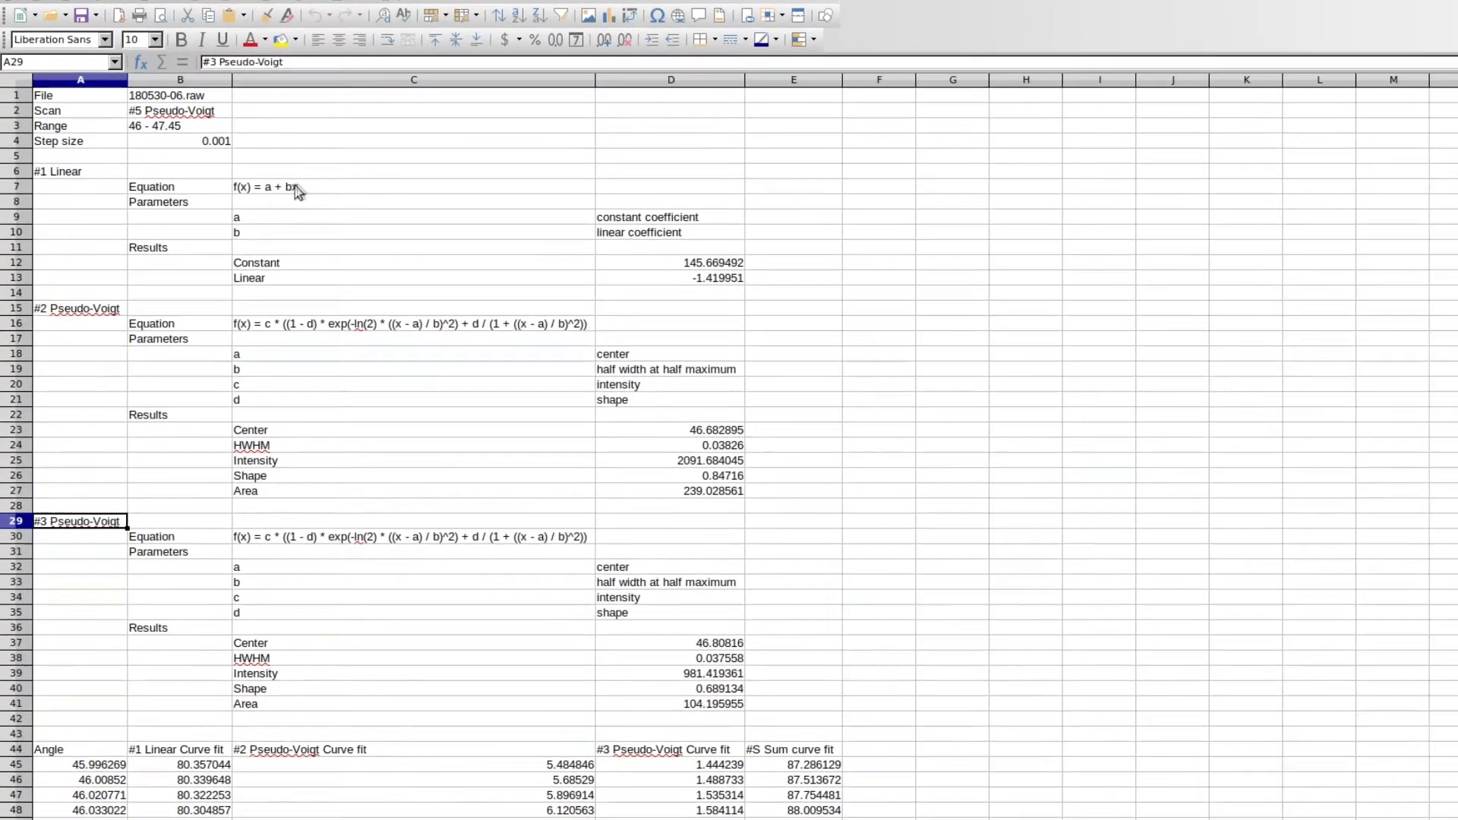
click(251, 190)
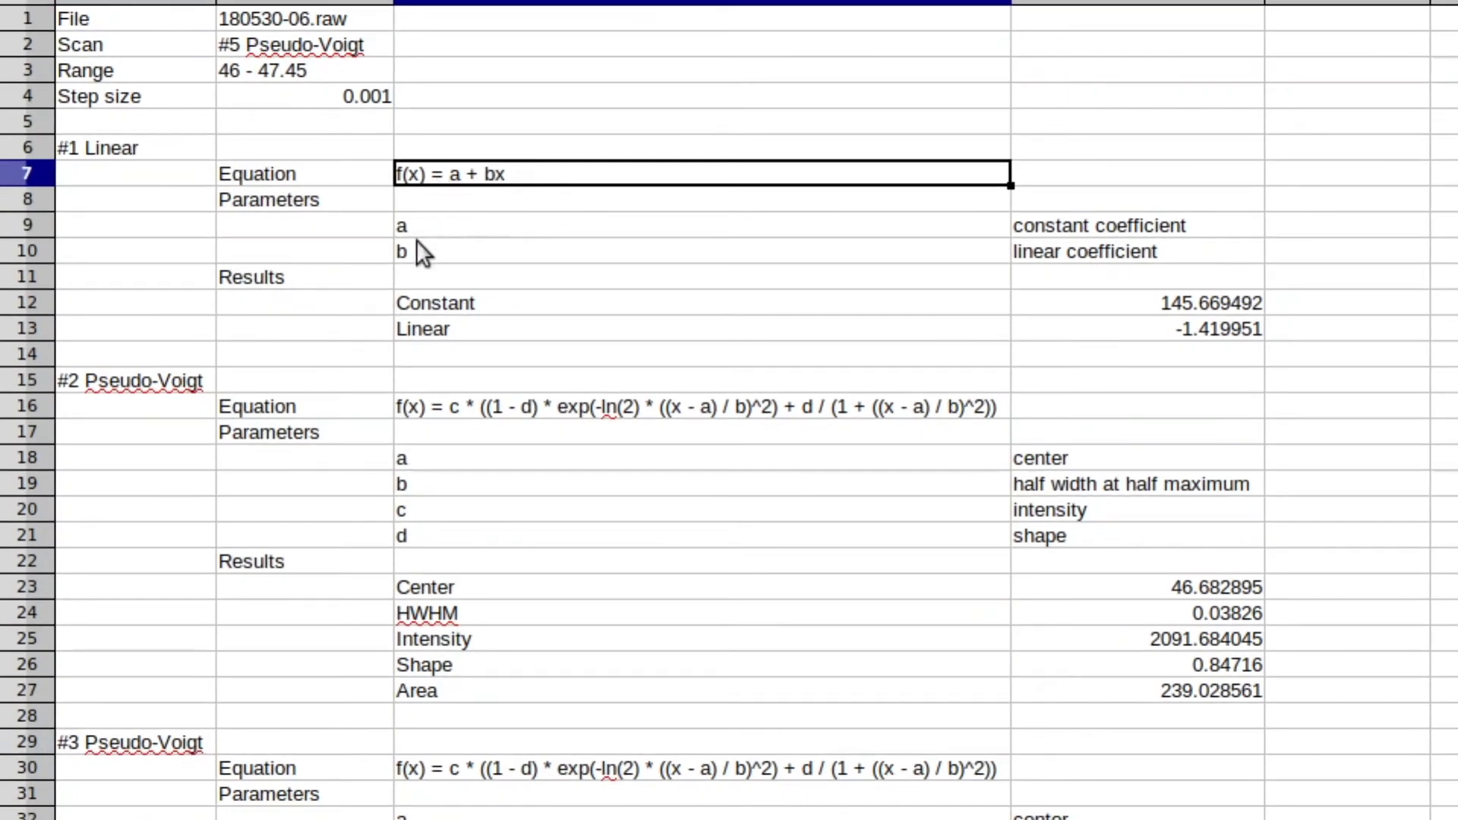
click(417, 227)
click(418, 275)
click(1075, 237)
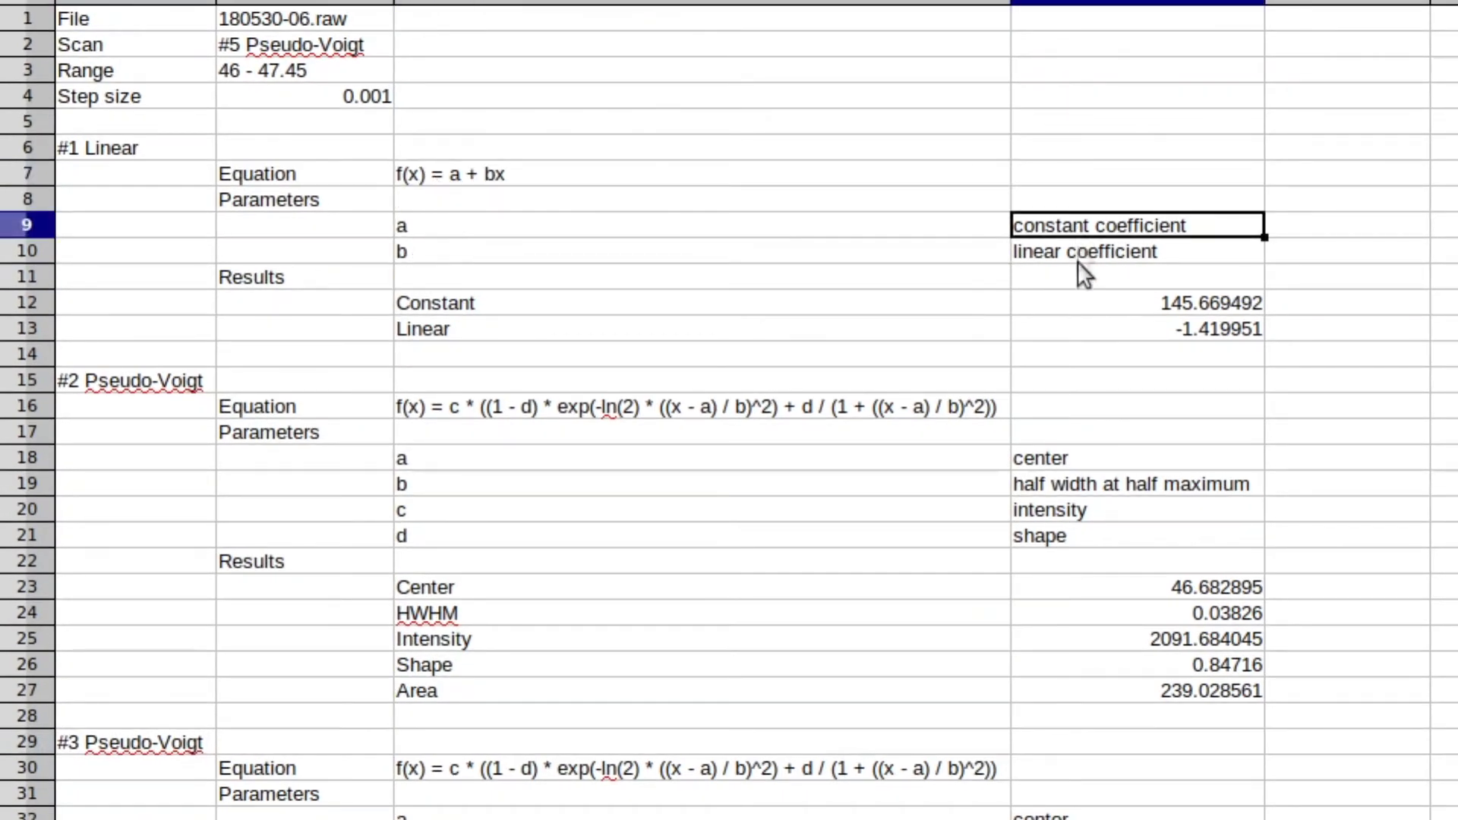
click(1077, 274)
click(1137, 307)
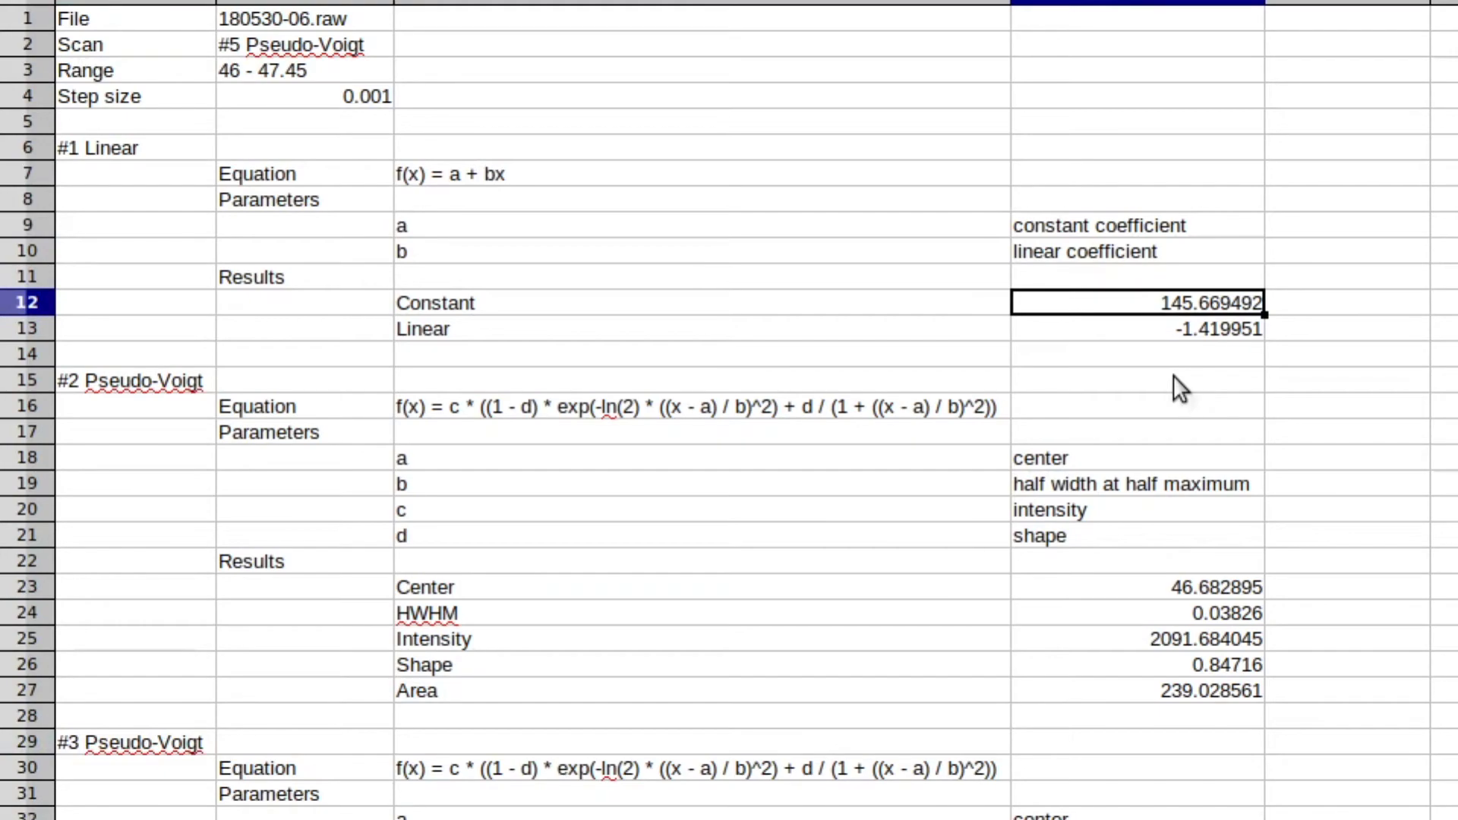
scroll(1186, 375, down, 16)
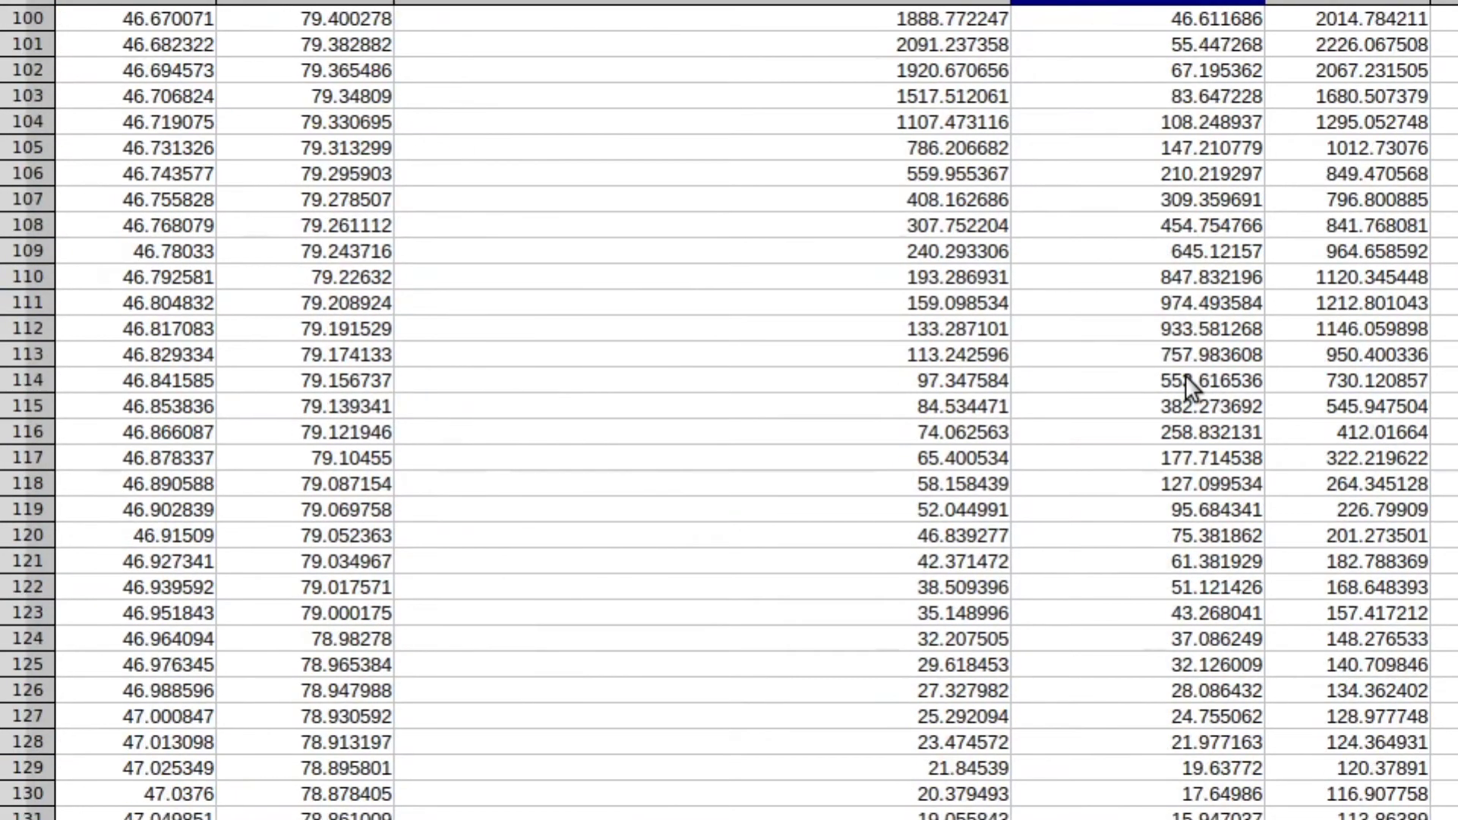
scroll(1186, 375, down, 15)
scroll(1186, 375, up, 20)
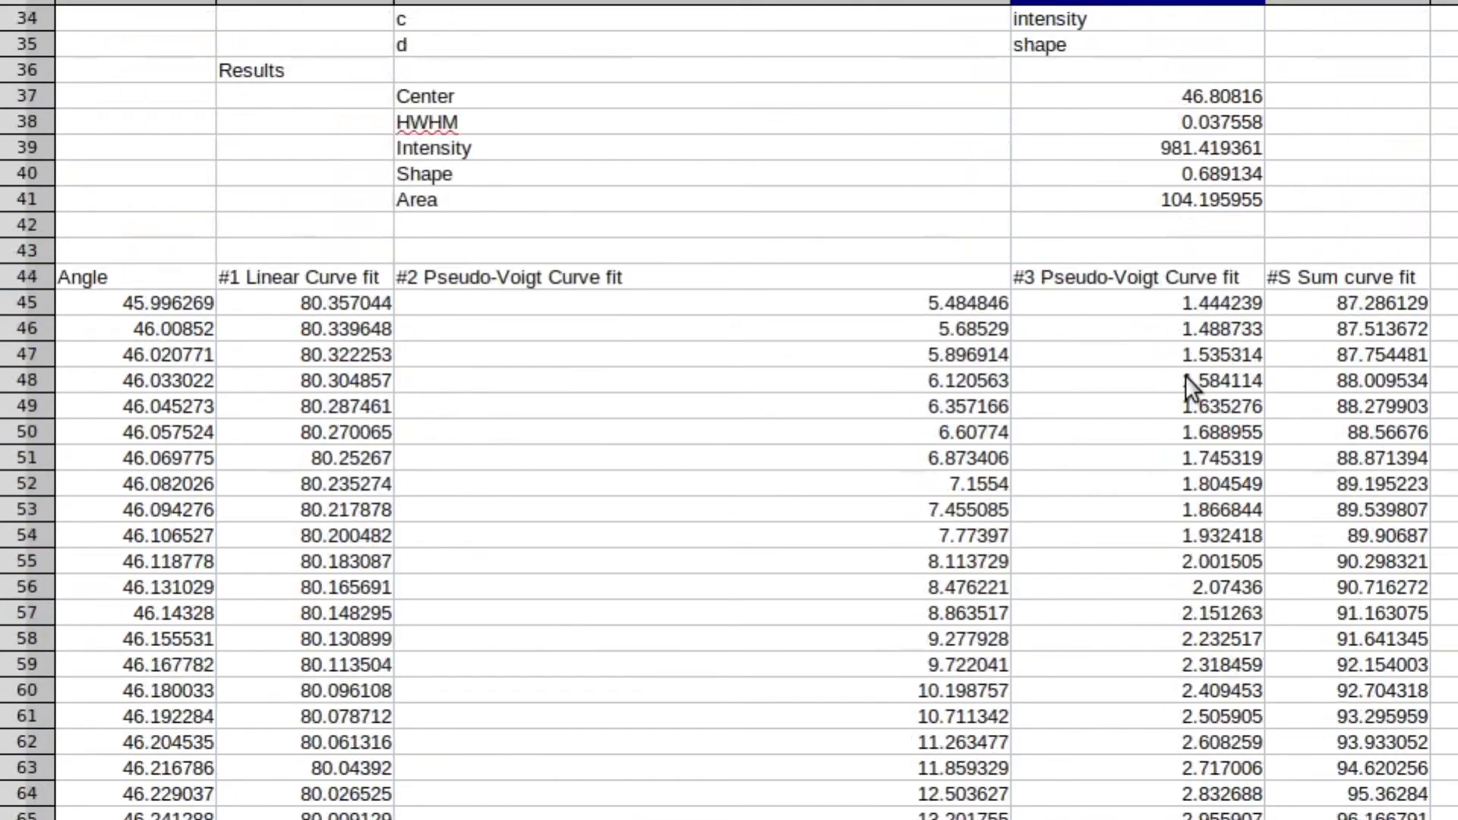
scroll(1186, 375, up, 6)
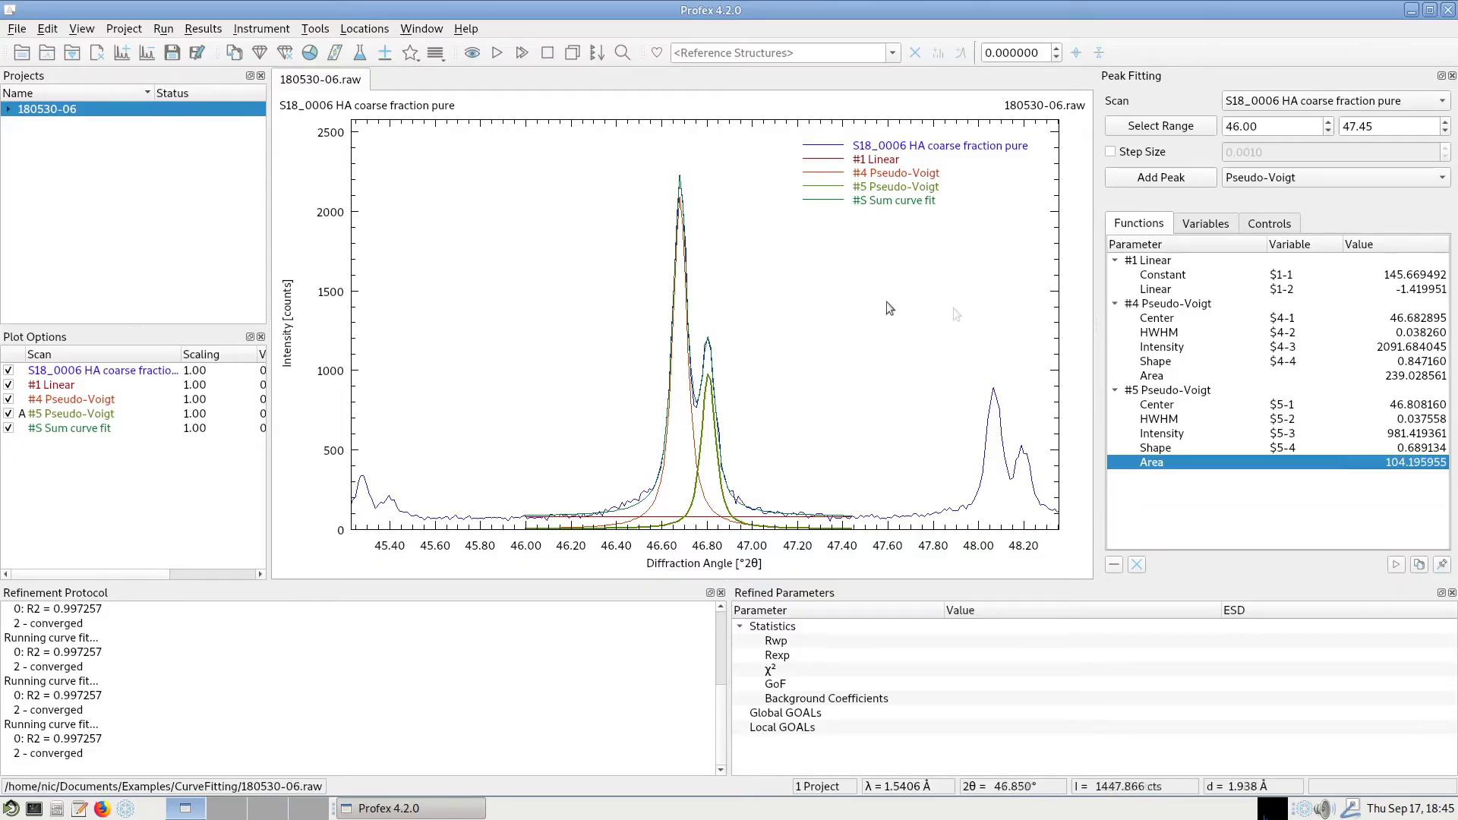
click(1207, 223)
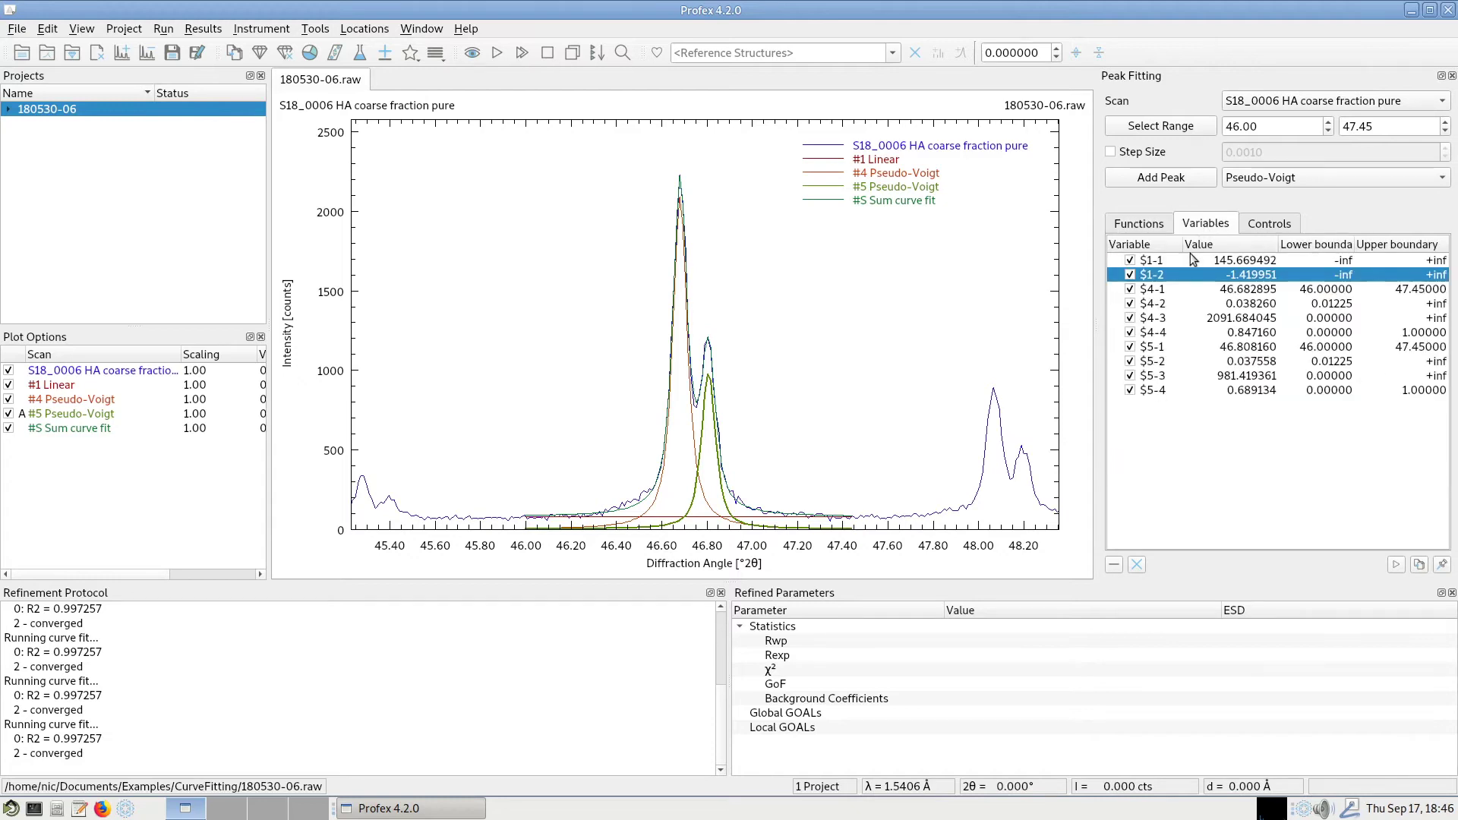
click(1151, 228)
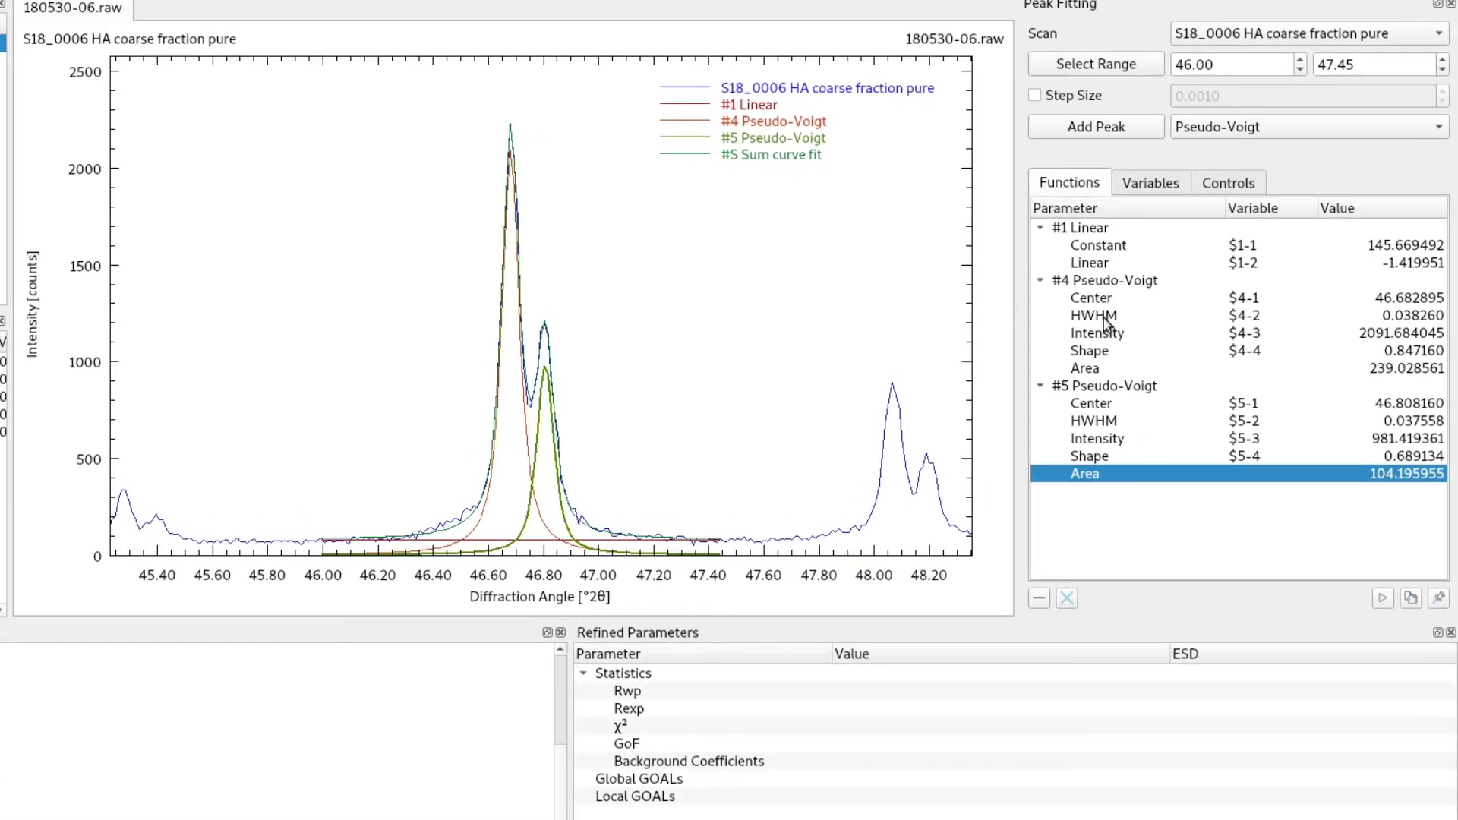
click(1169, 332)
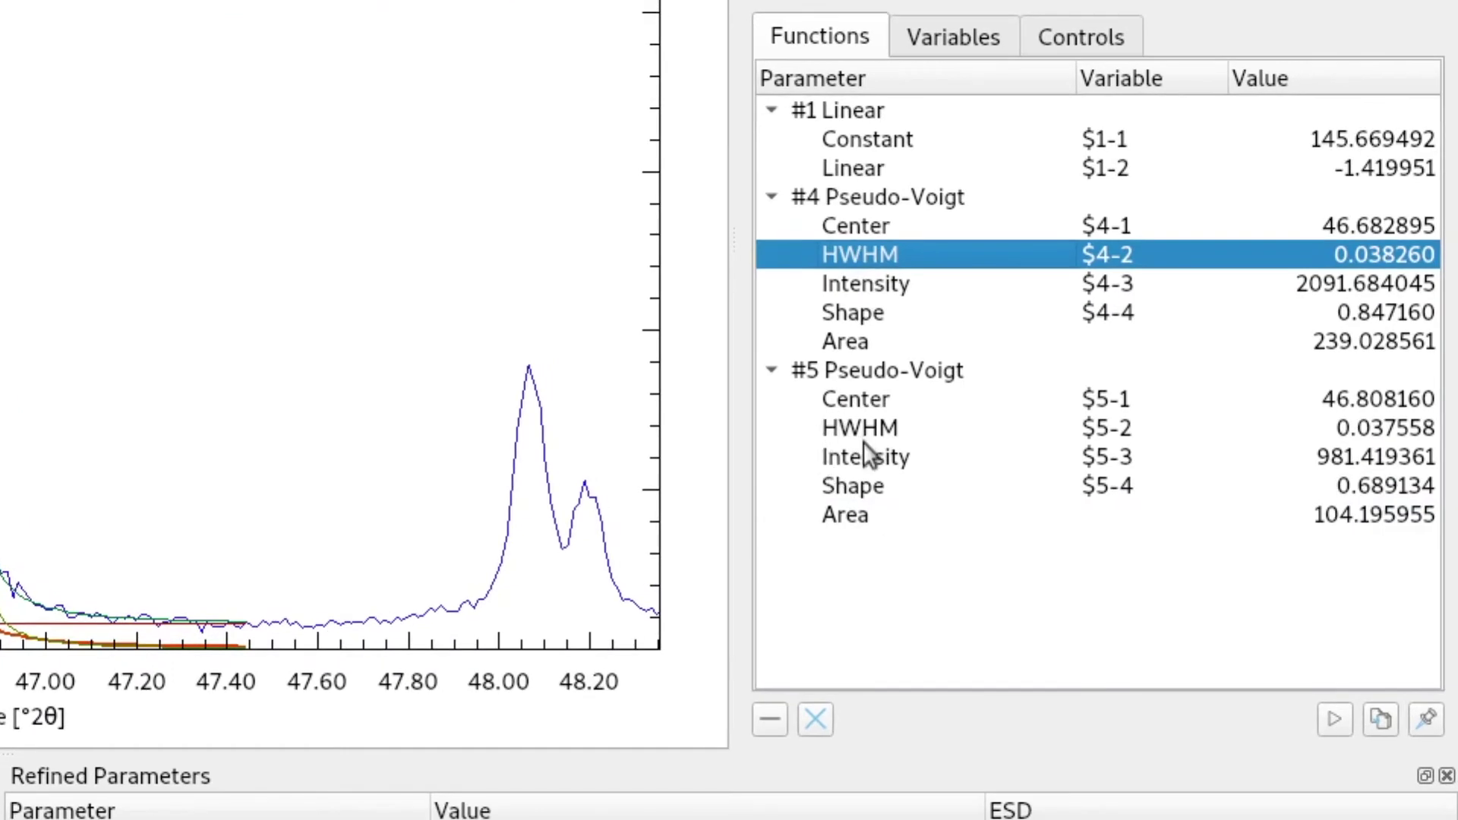
click(956, 425)
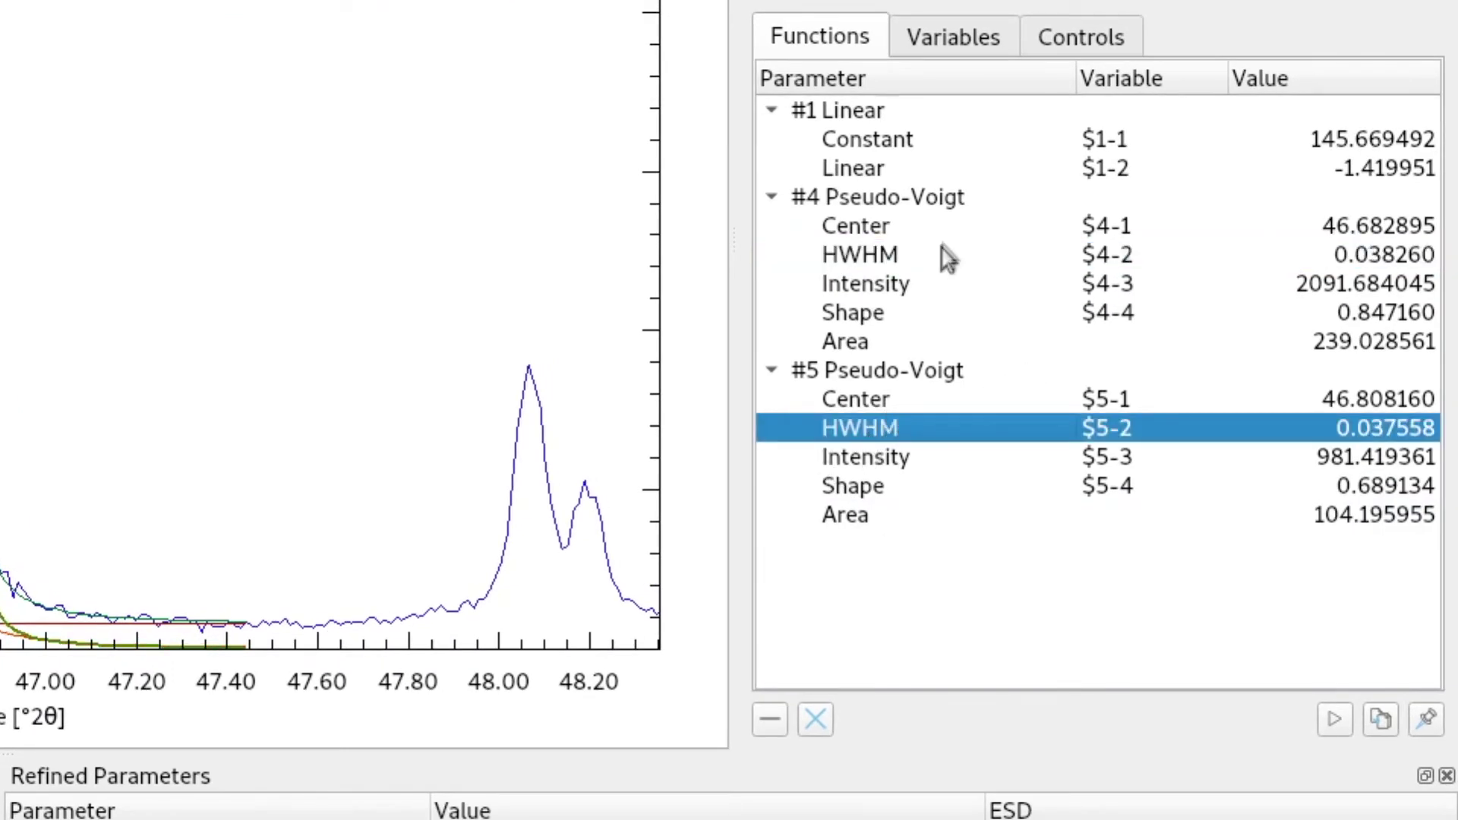
click(896, 258)
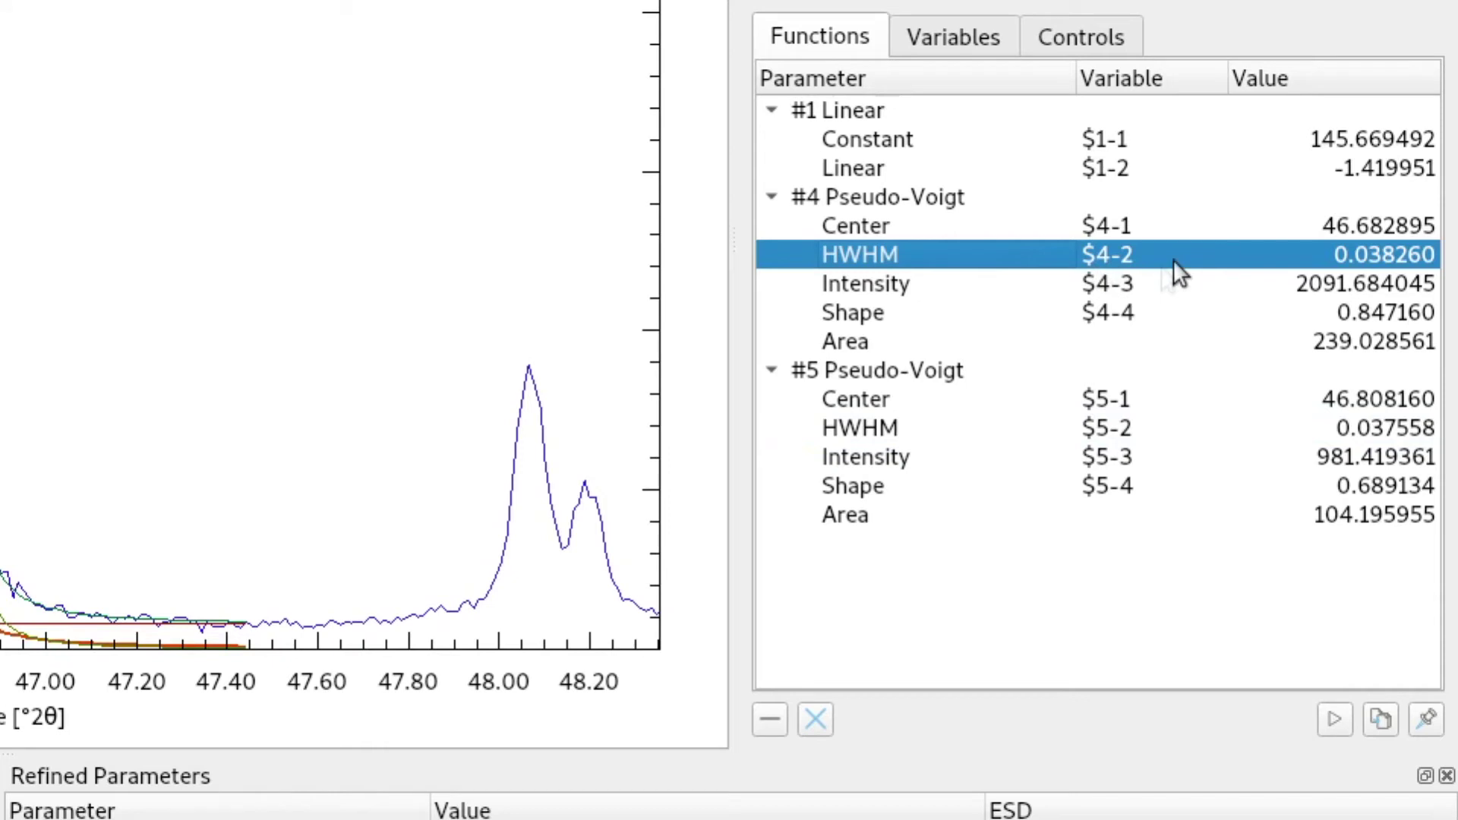
click(1105, 444)
click(1106, 433)
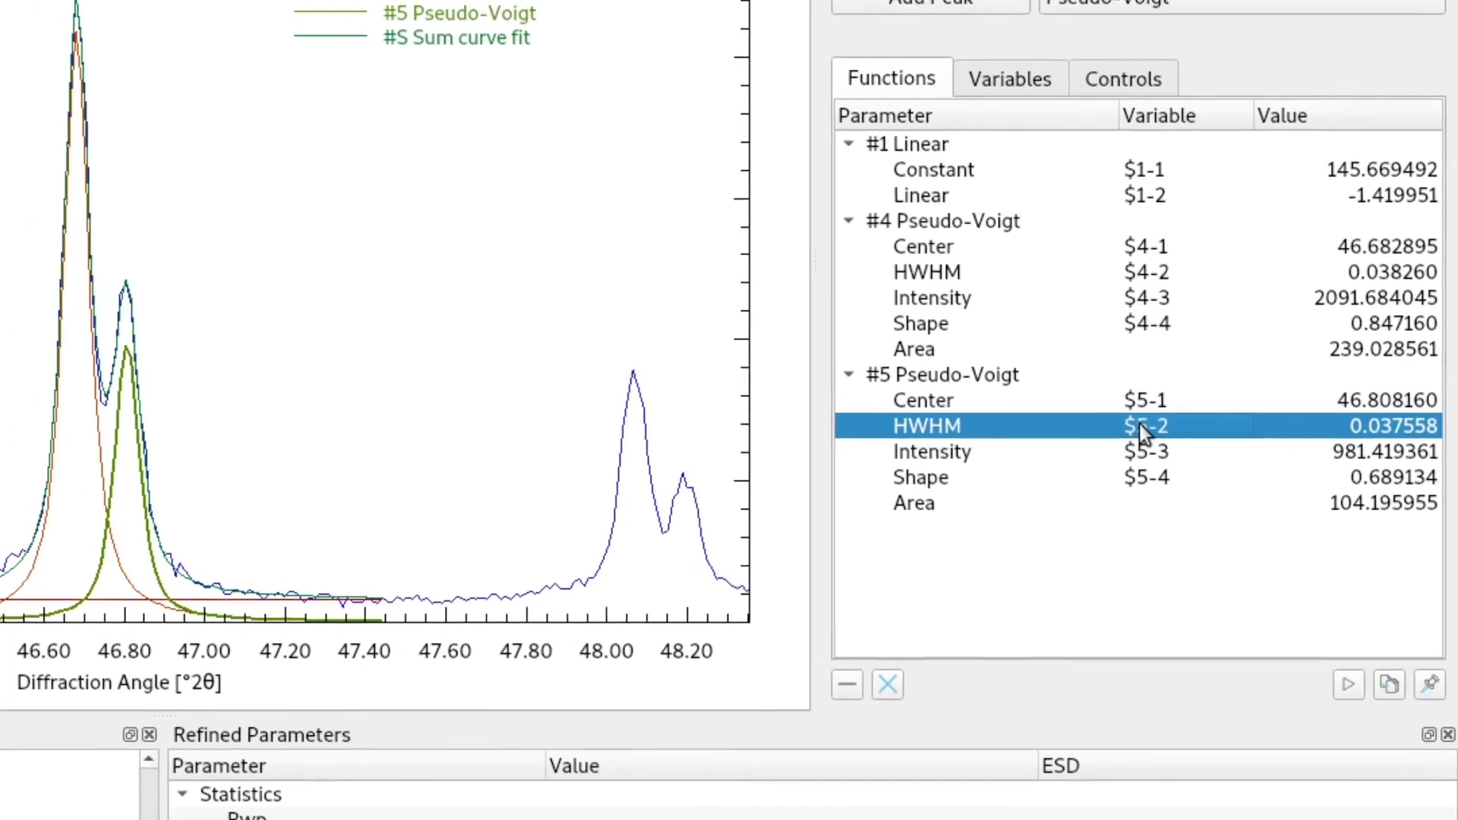
Step: Link the #5 peak's HWHM to the #4 width variable $4-2
double_click(1139, 423)
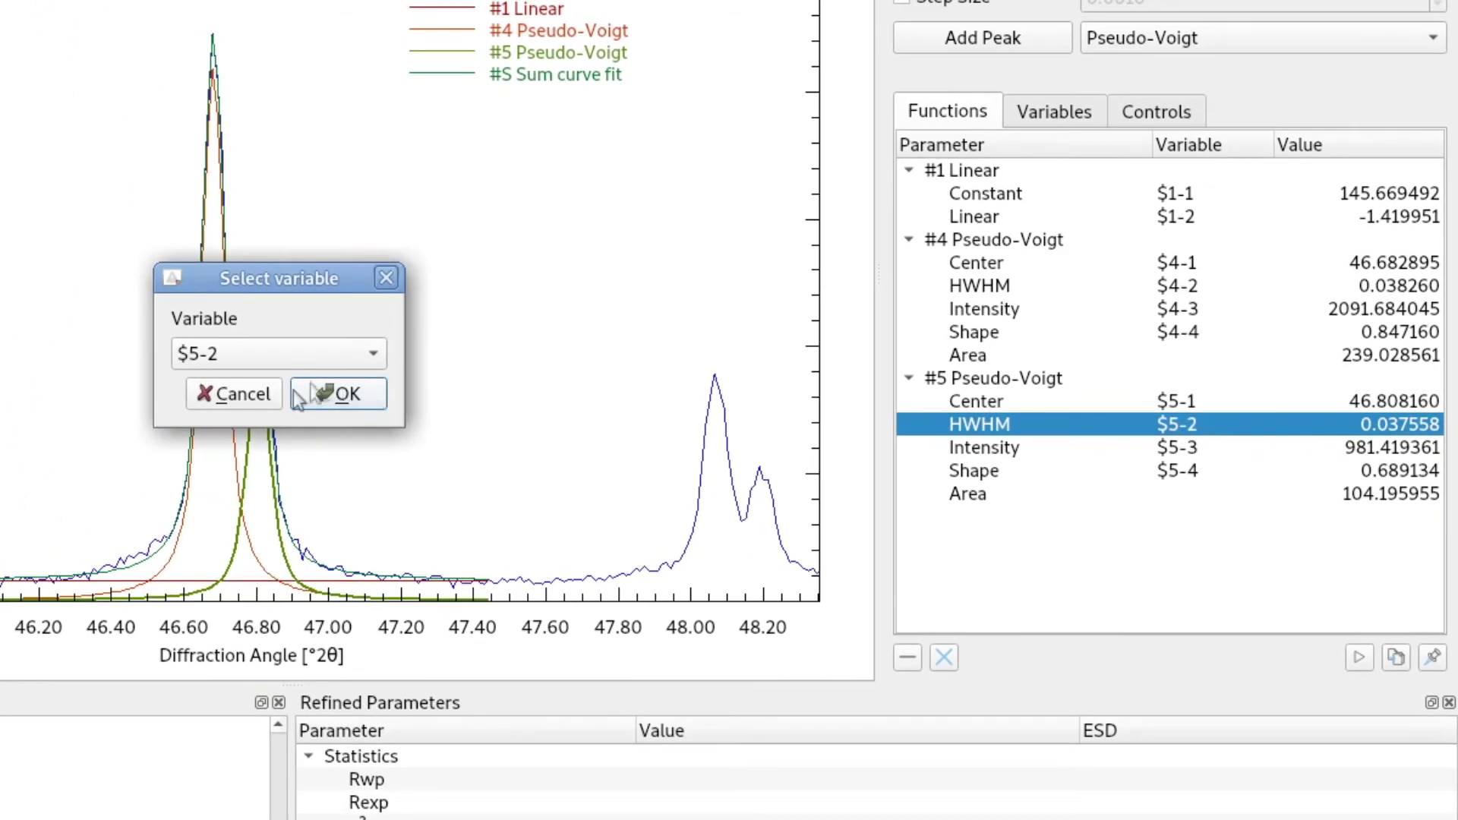
click(293, 357)
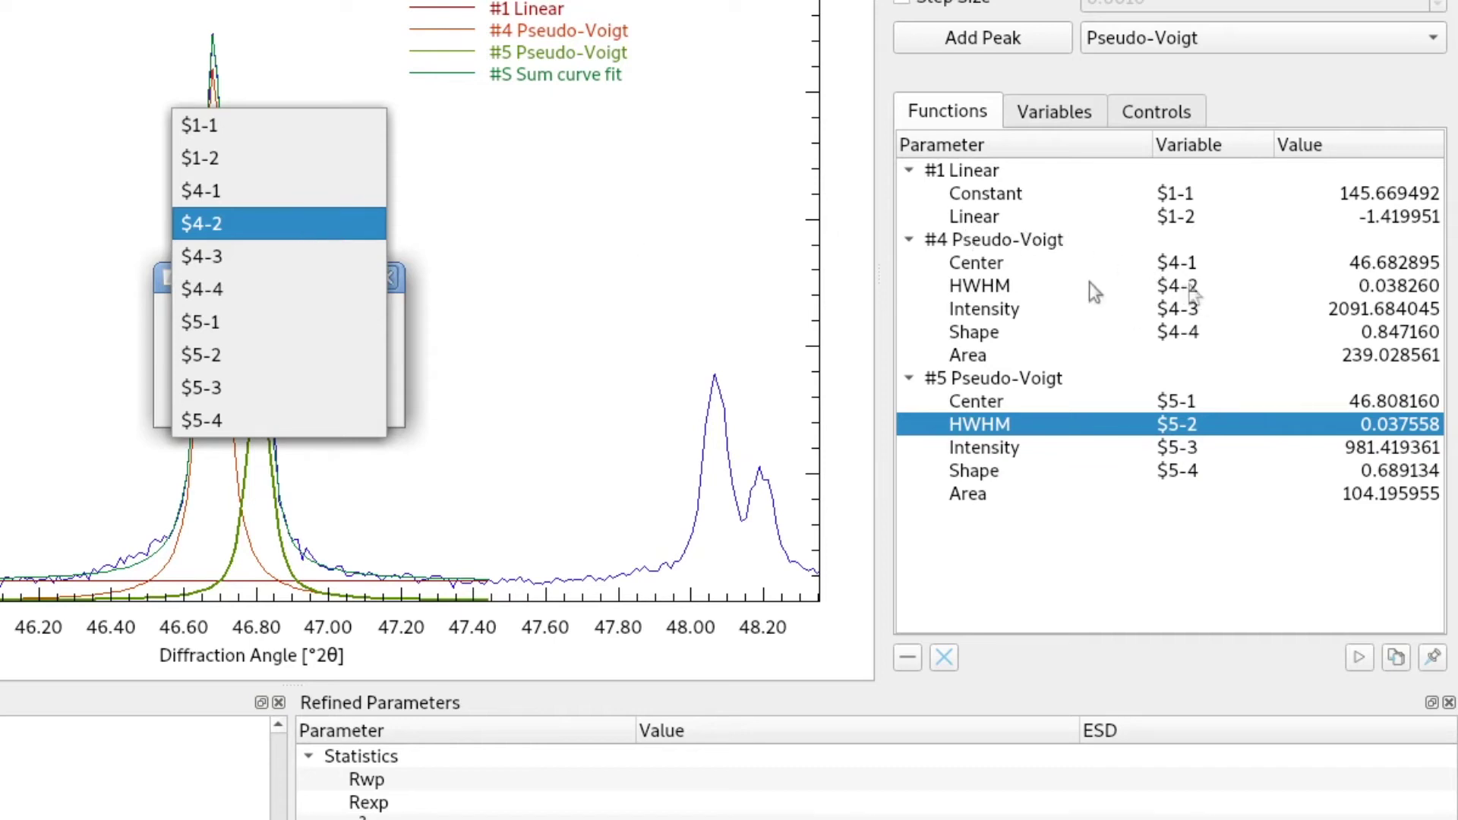
click(287, 234)
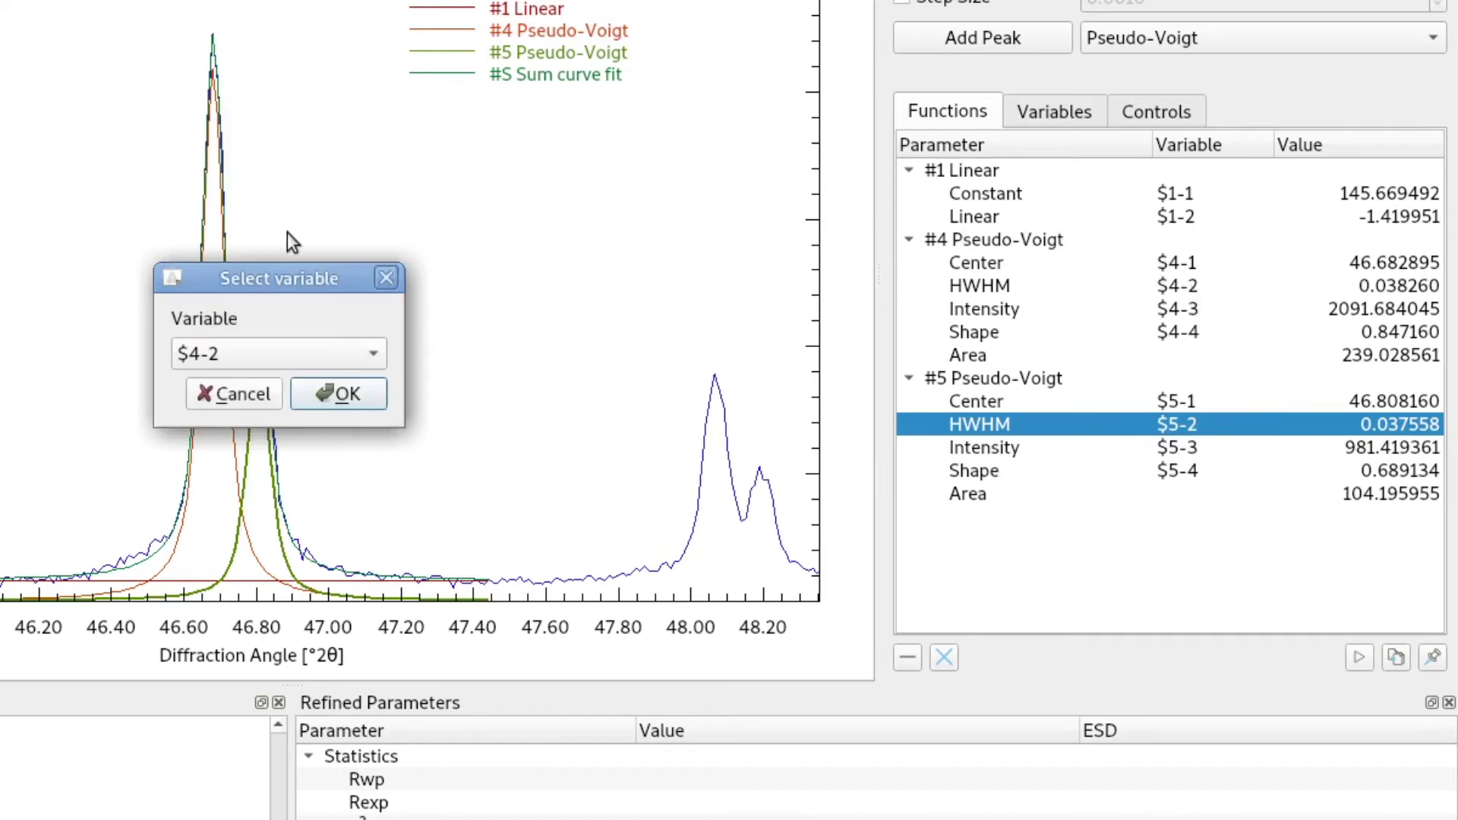
click(353, 396)
click(1189, 288)
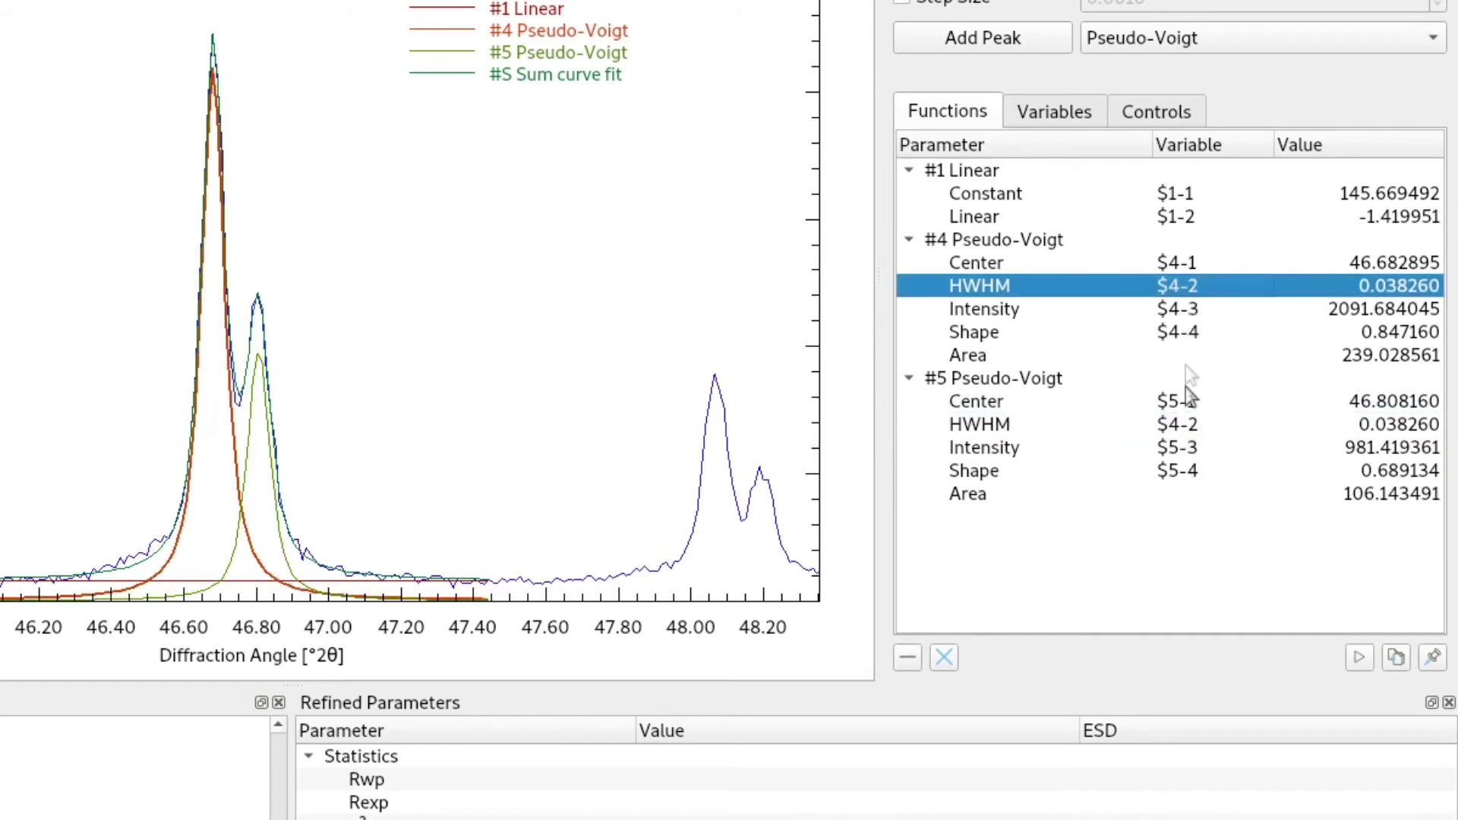
click(1207, 429)
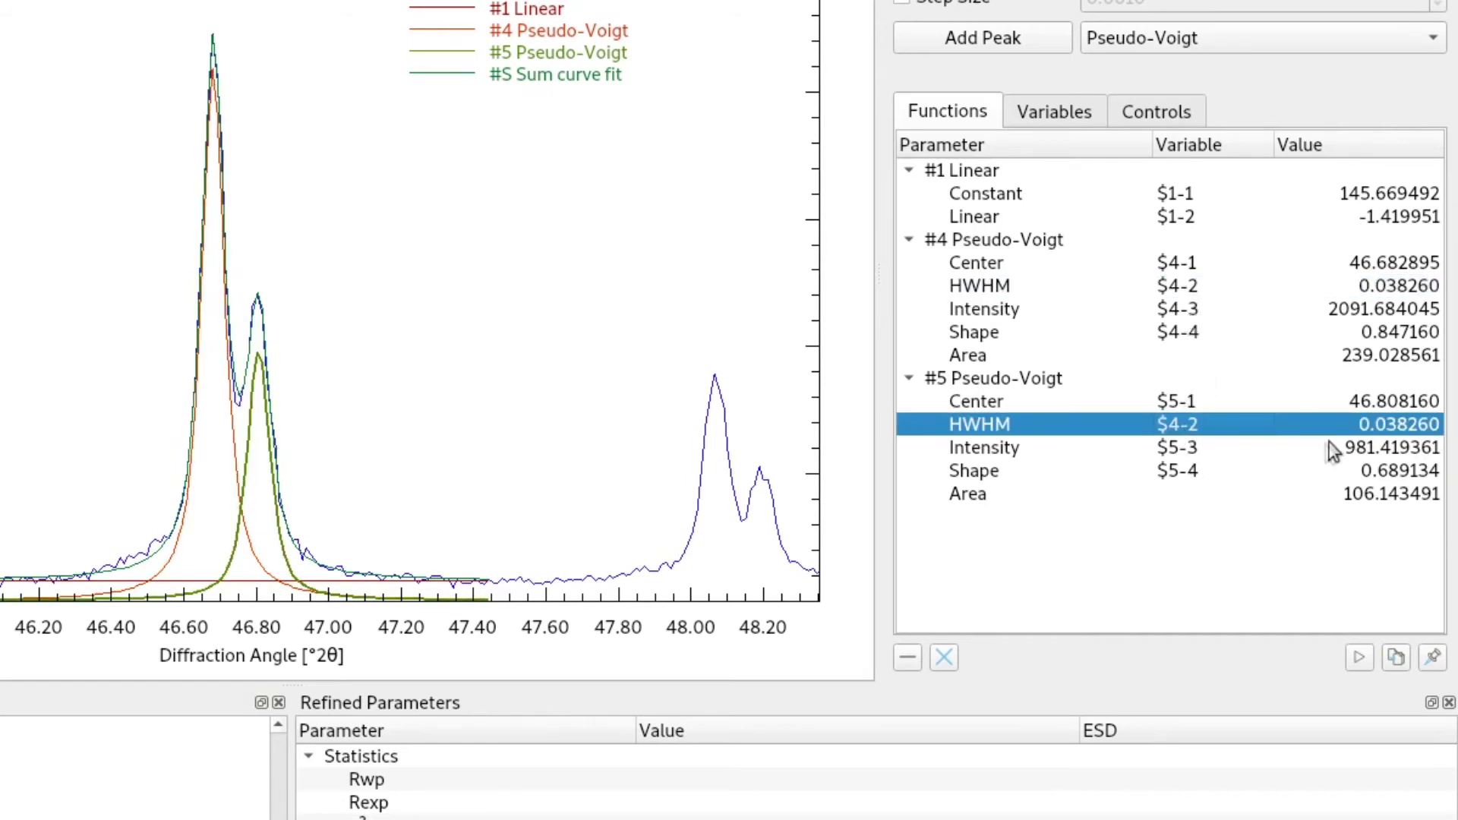
click(1403, 290)
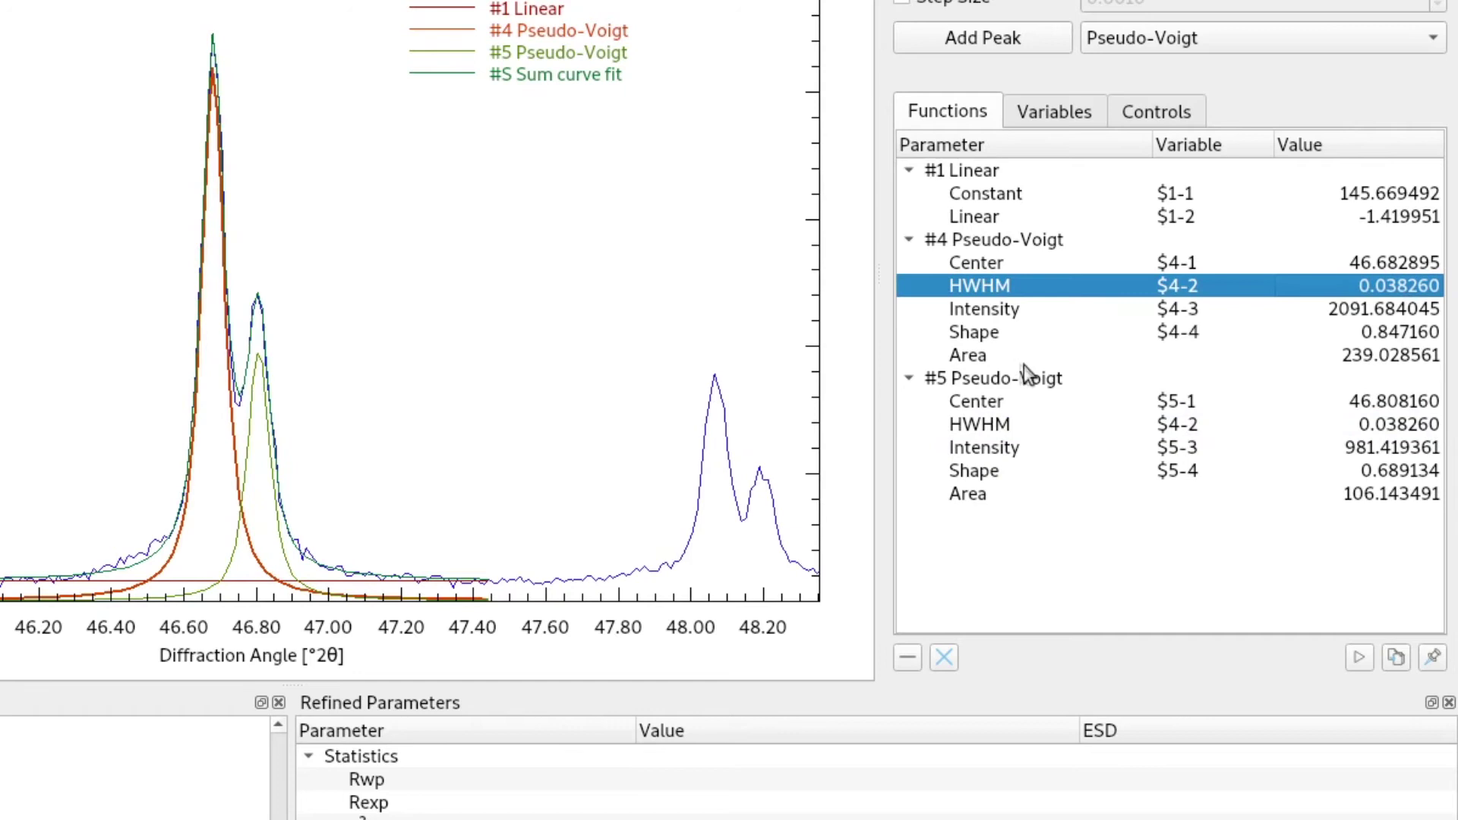
Step: Link the #5 peak's Shape to the #4 shape variable $4-4
double_click(1175, 476)
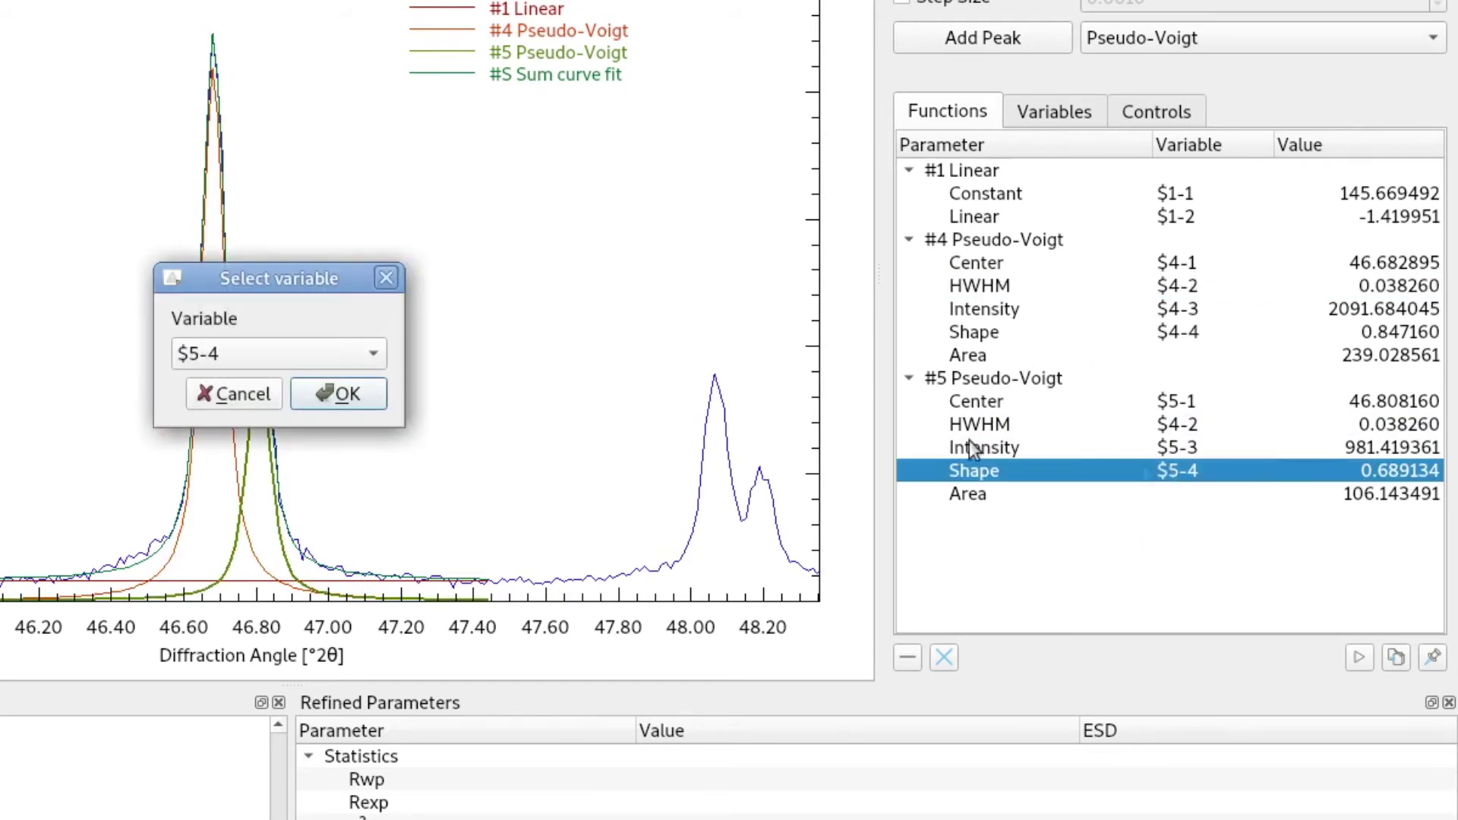
click(243, 354)
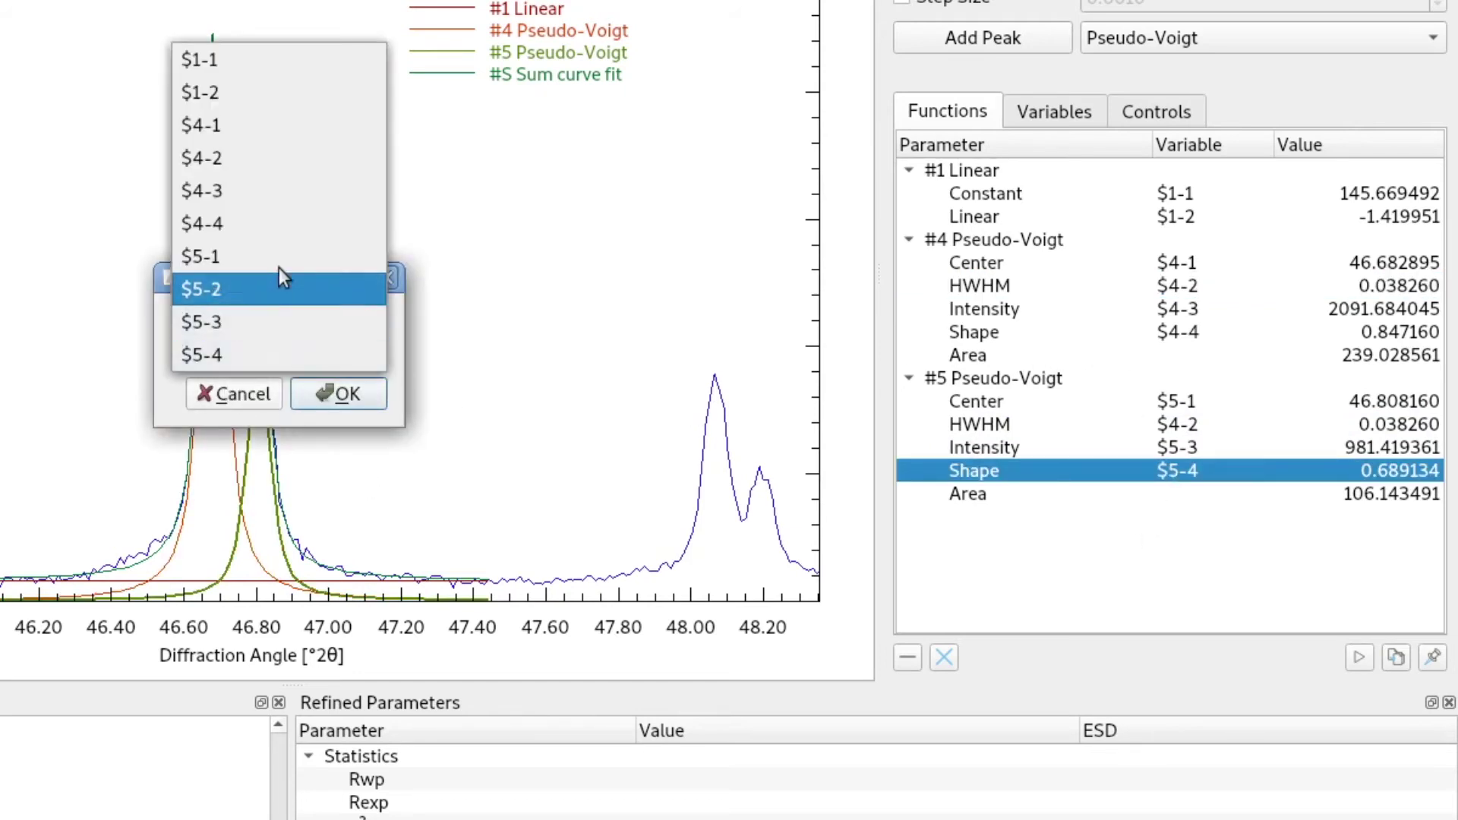
click(287, 228)
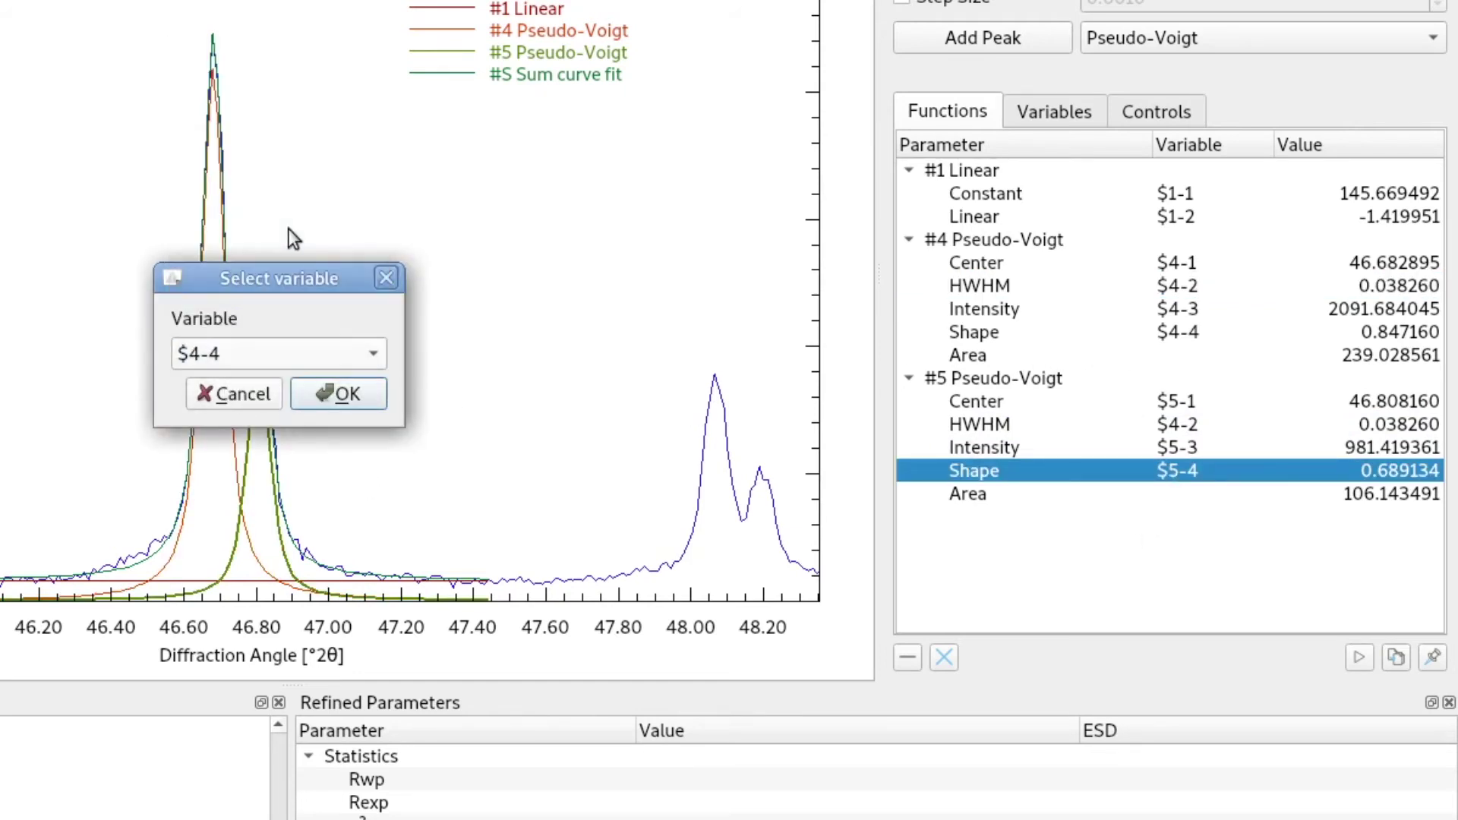
click(347, 393)
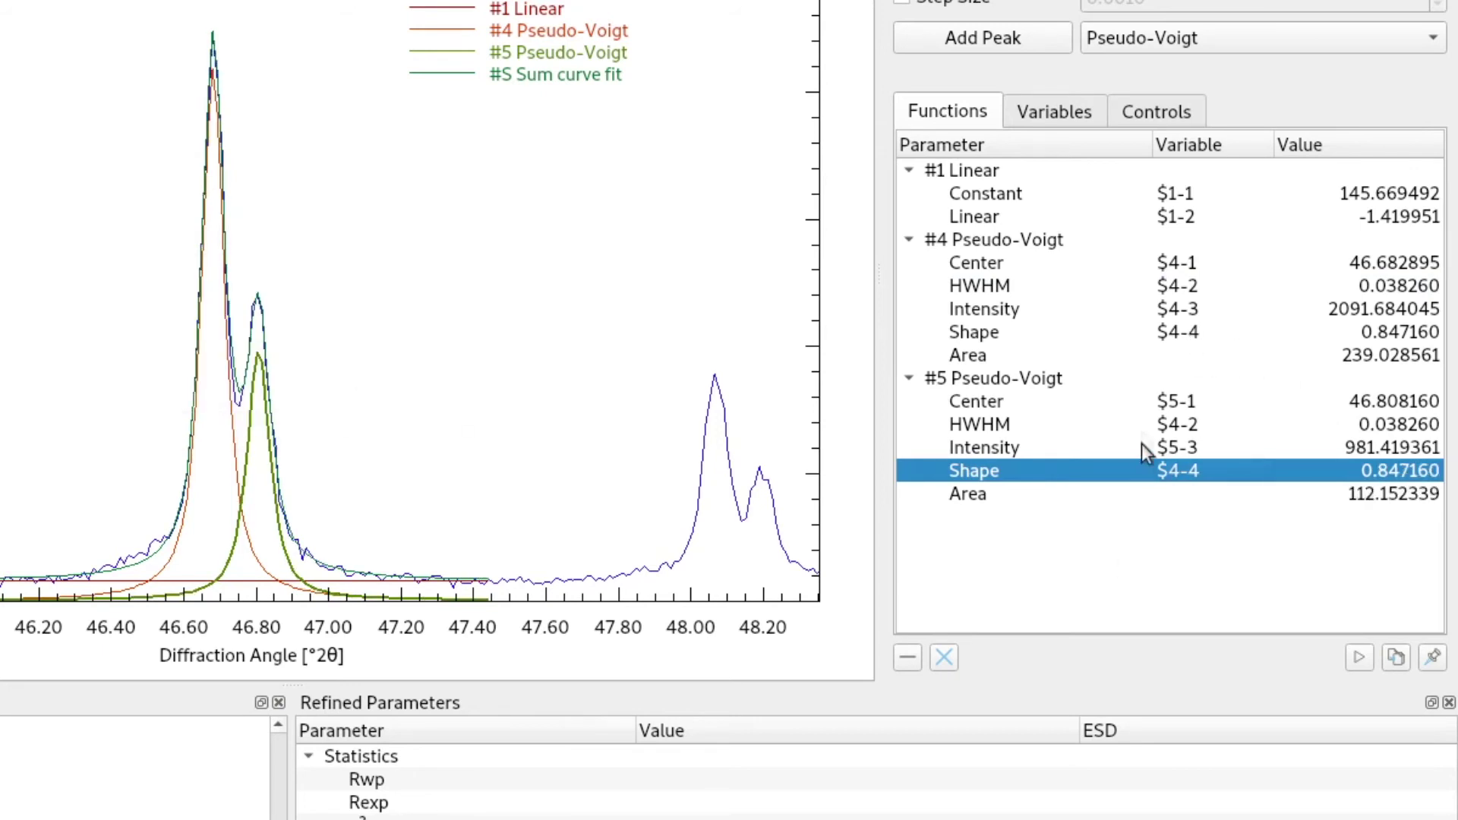
click(1198, 285)
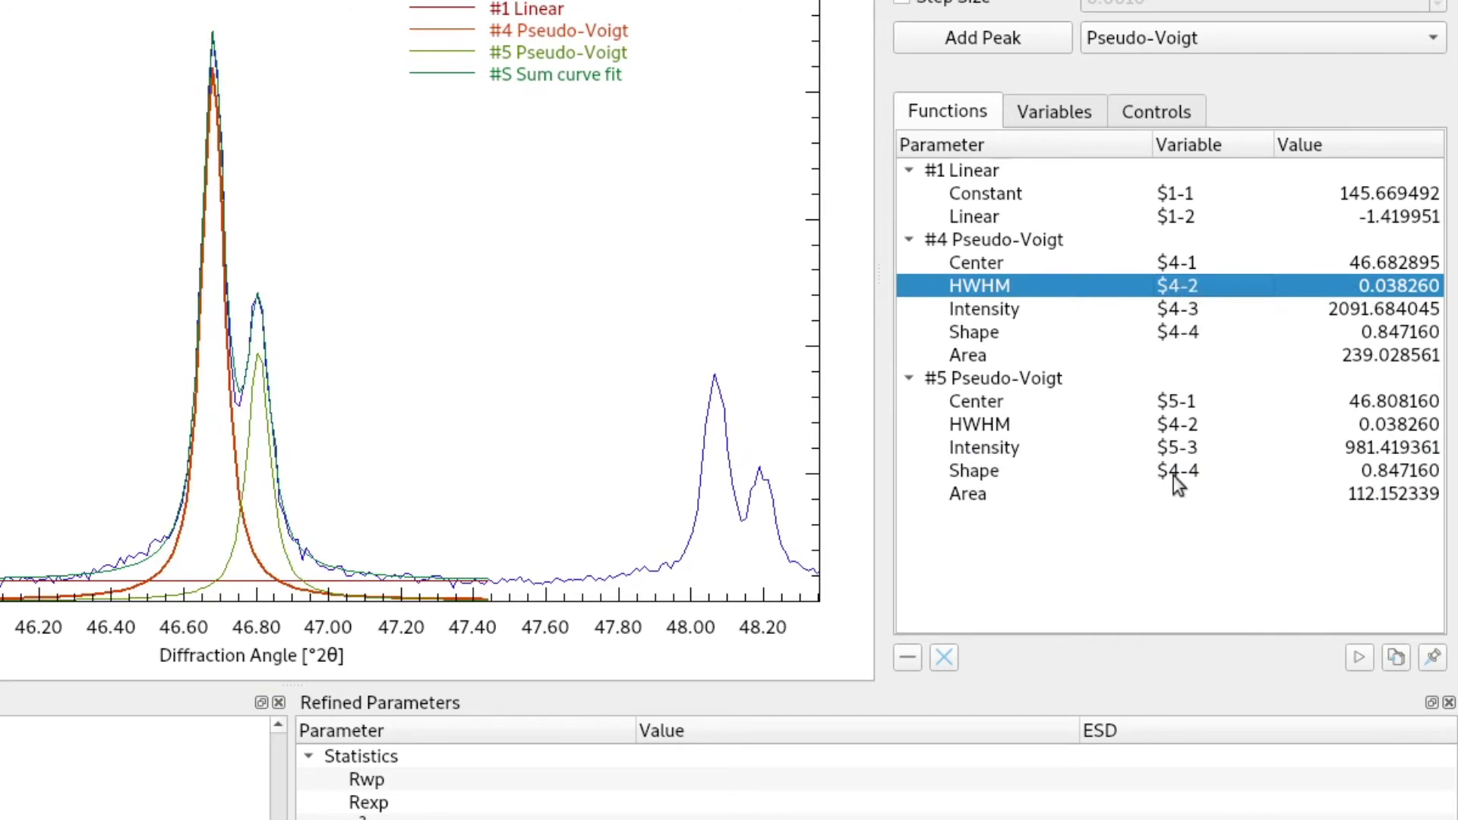
click(1198, 334)
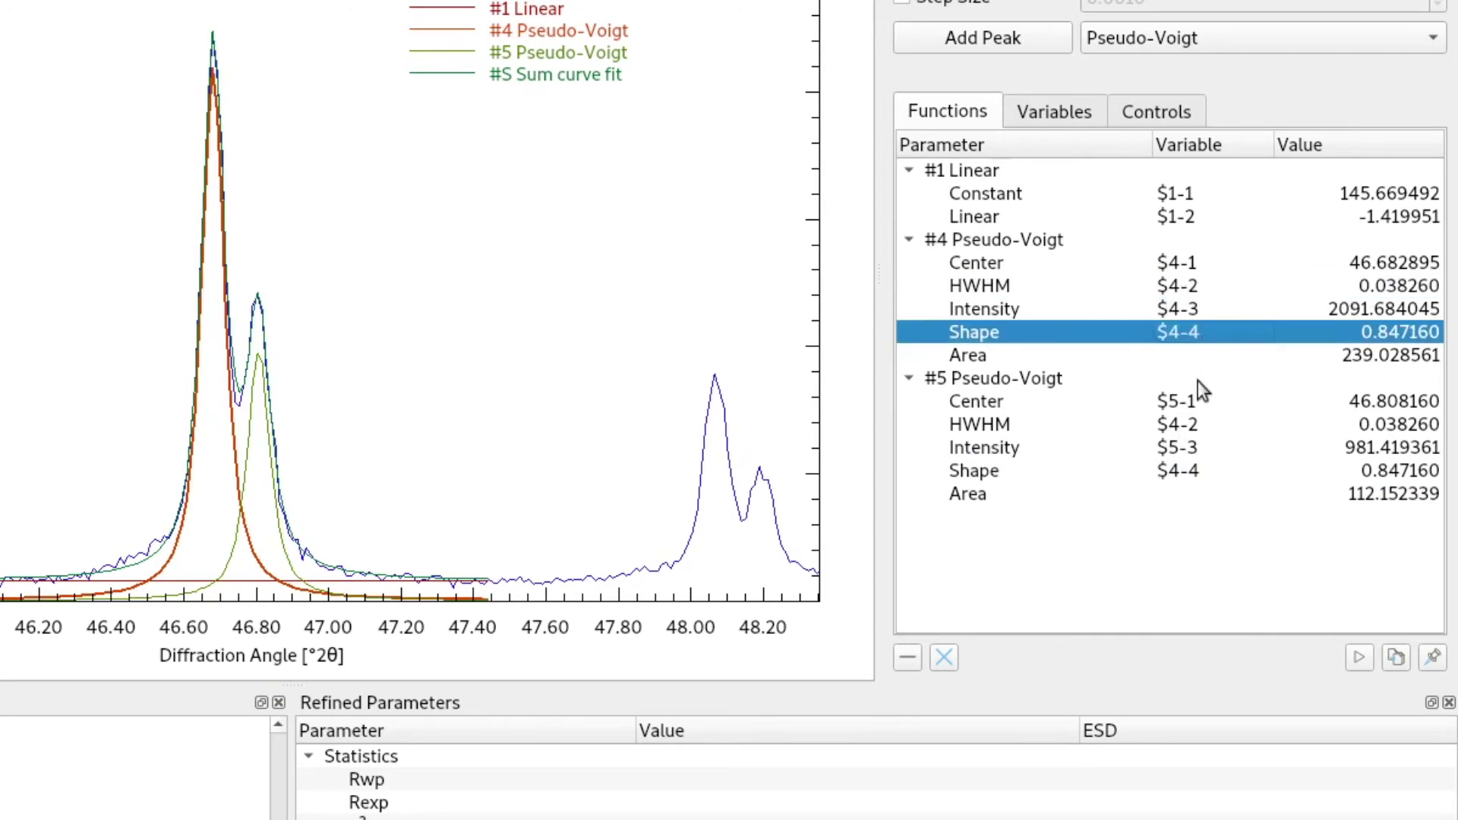
Step: Refit both peaks and compare the #4 and #5 Shape and HWHM values
click(1356, 658)
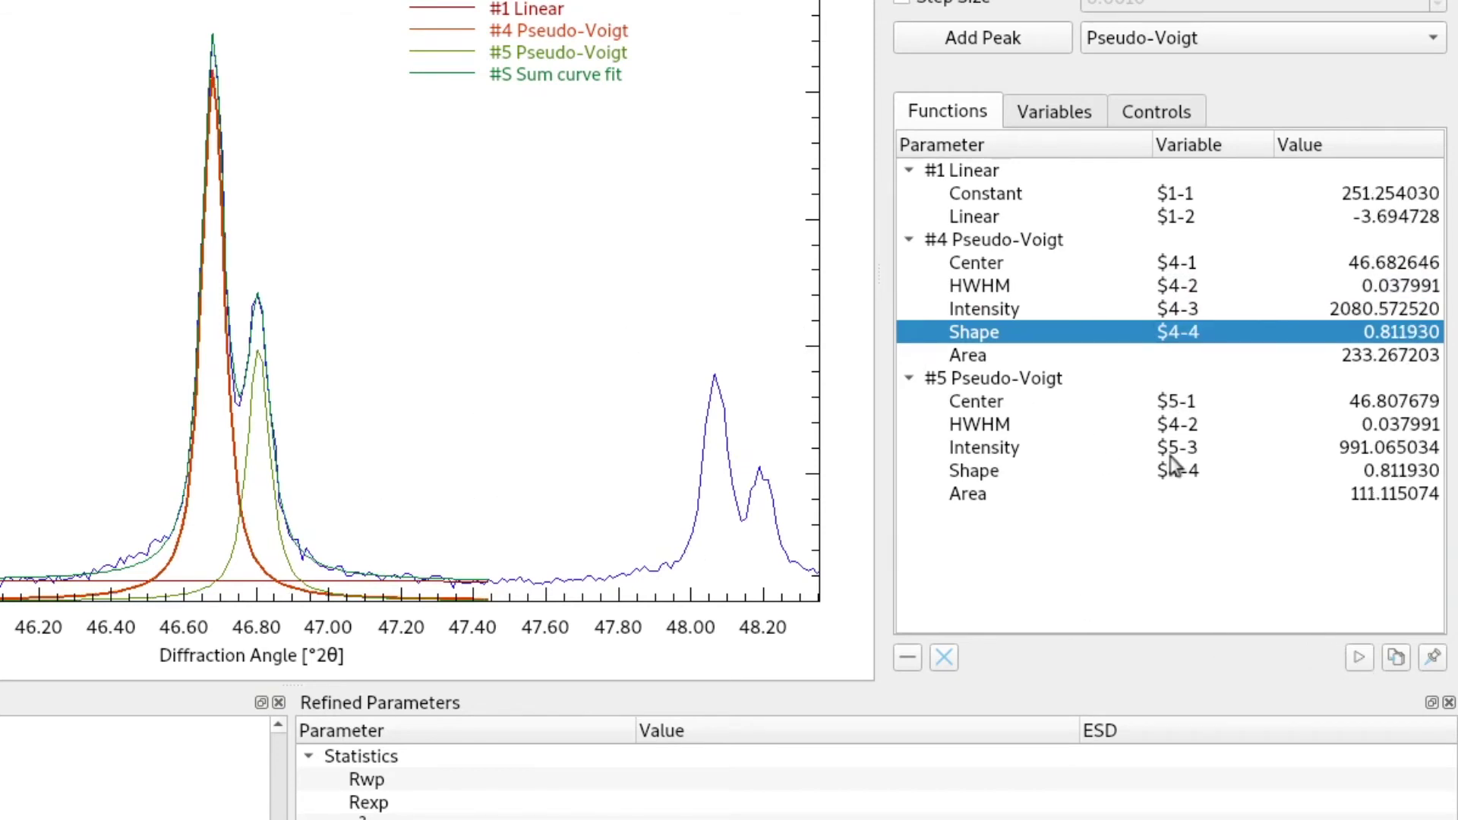
click(1194, 472)
click(1401, 334)
click(1402, 285)
click(1407, 423)
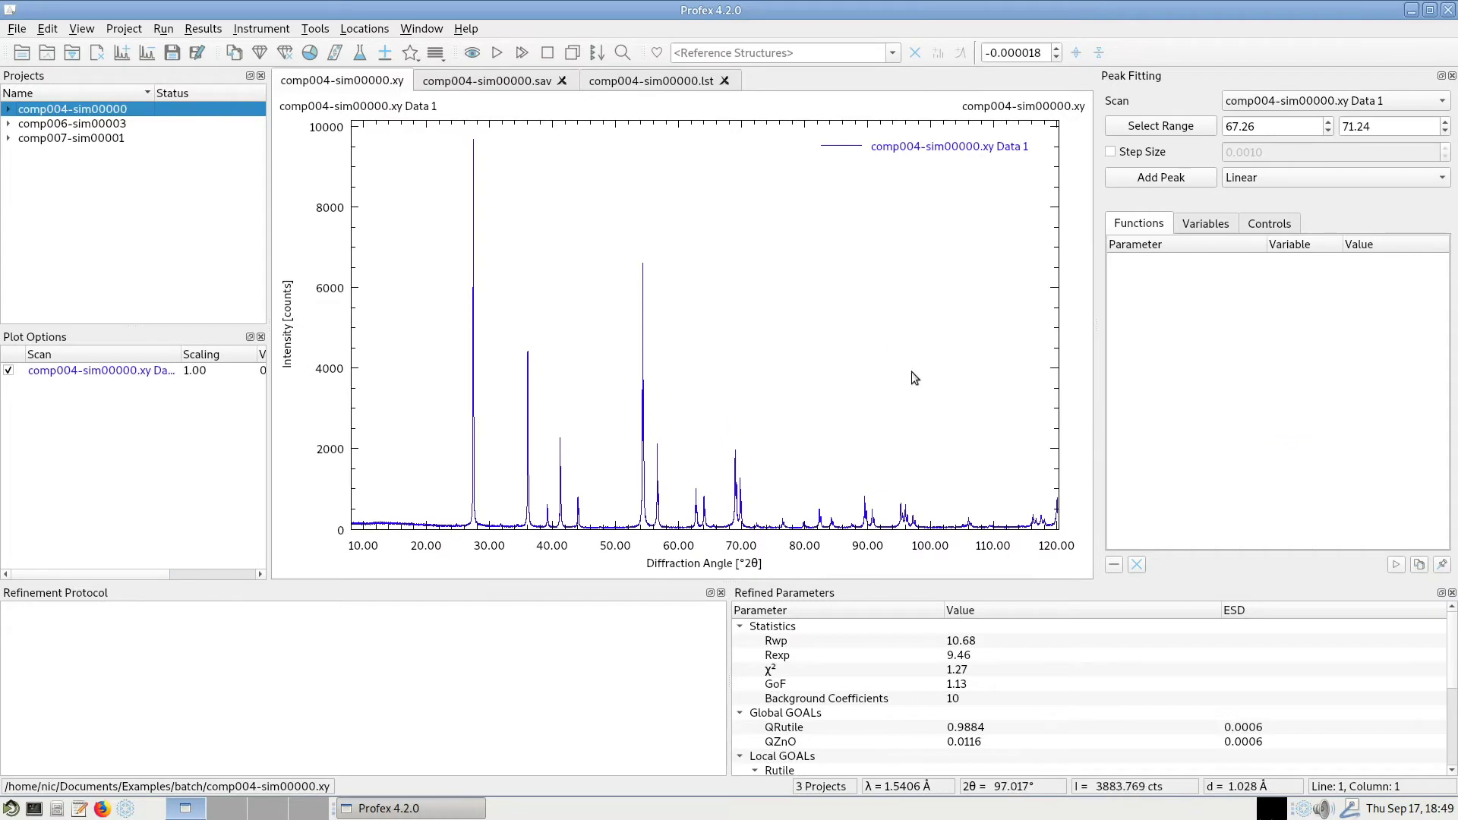
Step: Look at comp006 and comp007, then return to comp004-sim00000 zoomed onto 60–69°
click(105, 126)
click(106, 139)
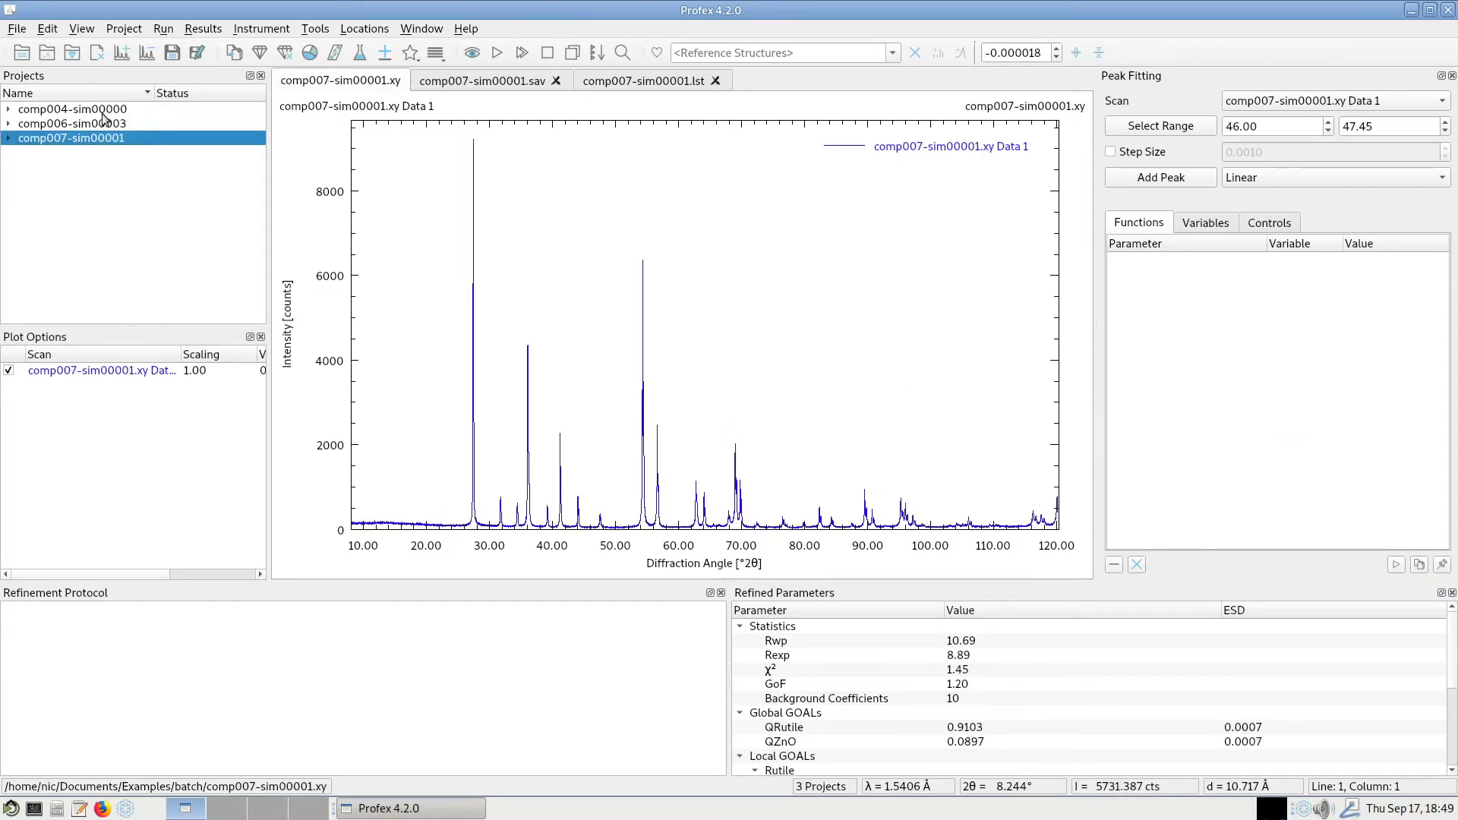
click(105, 114)
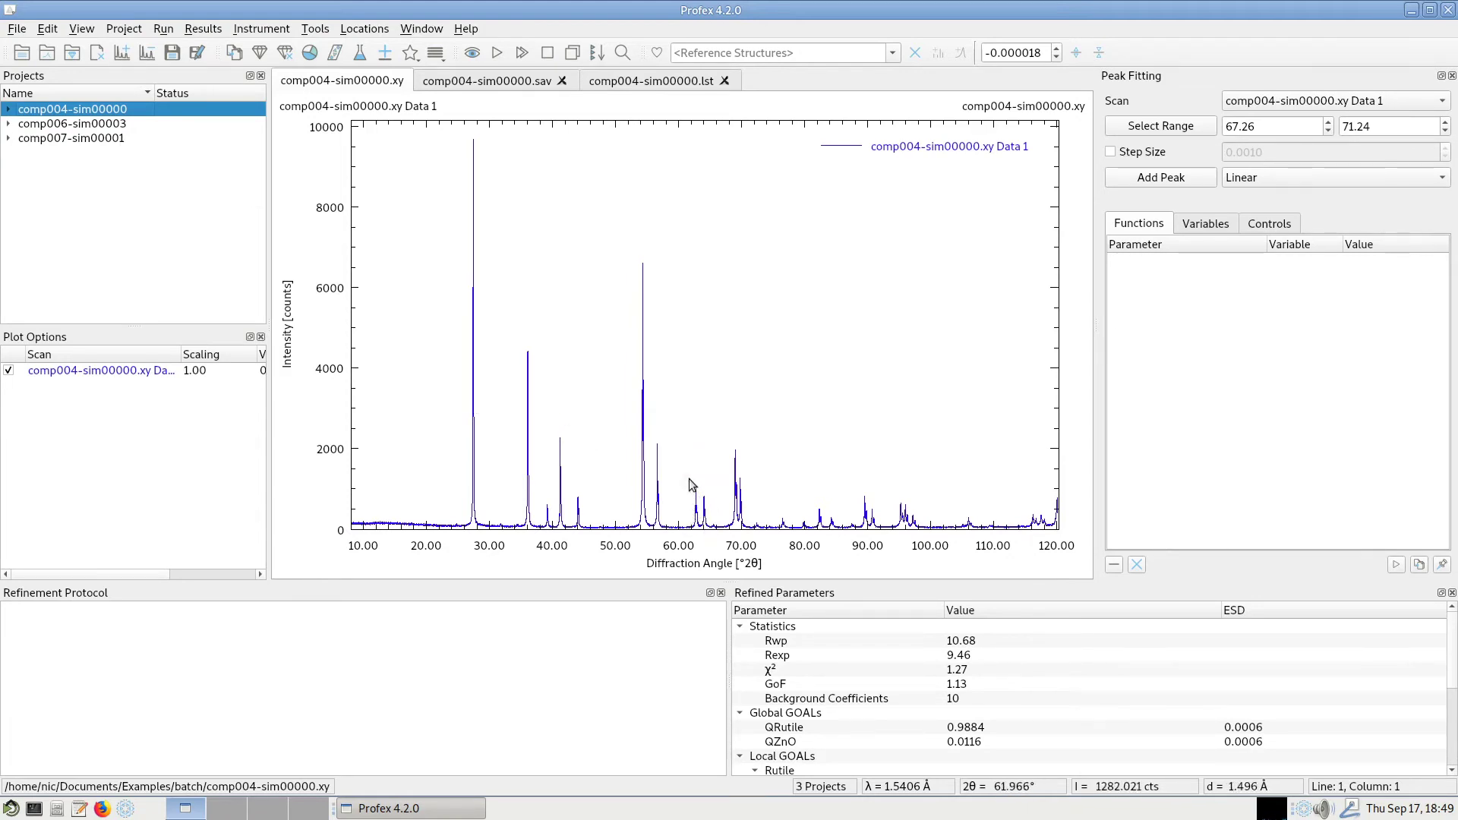
drag(675, 461, 734, 562)
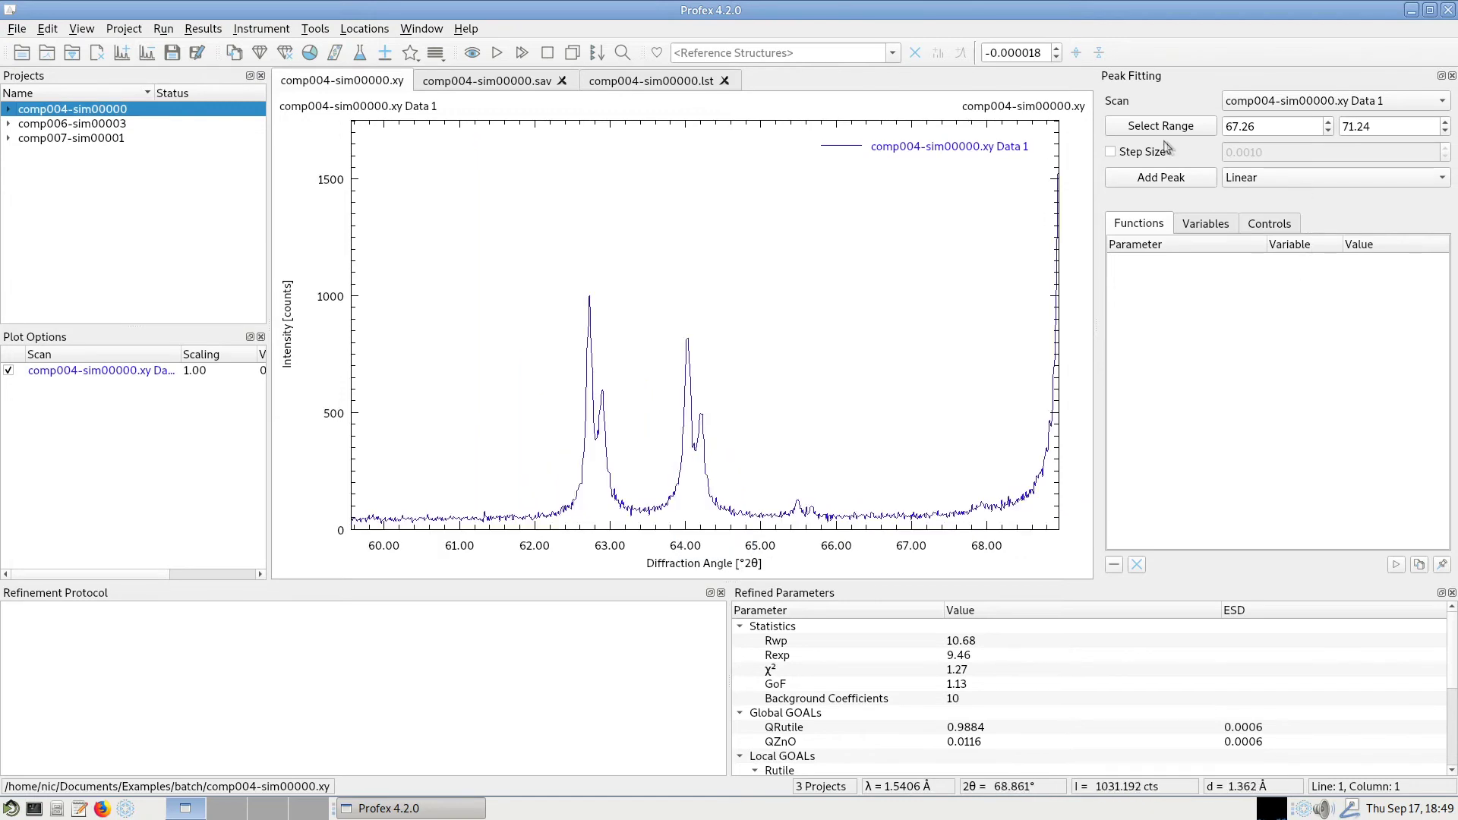
Step: Set the fitting range to 61.09–65.12° and add a linear background across it
click(1160, 127)
click(466, 417)
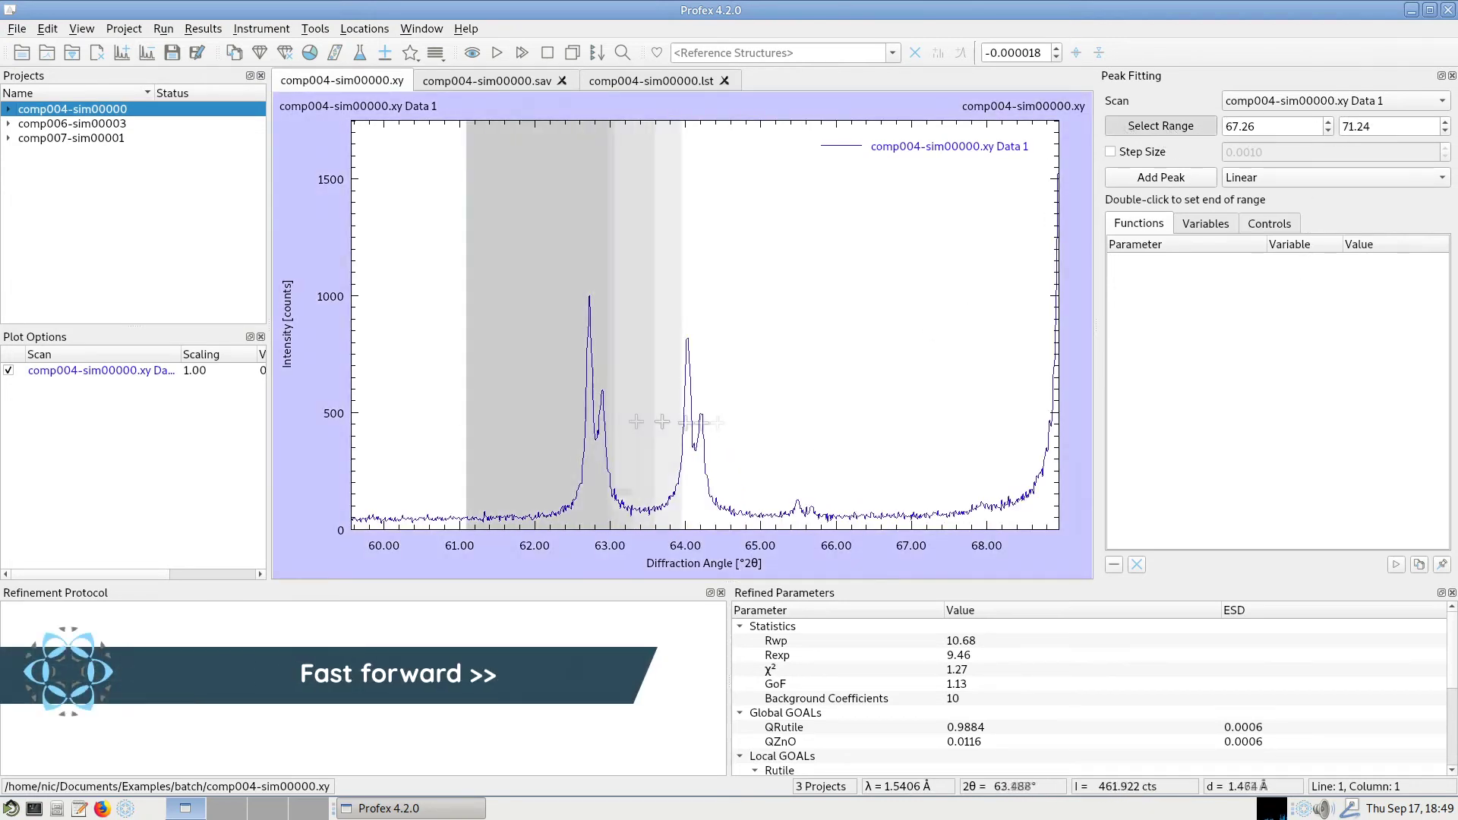
double_click(769, 424)
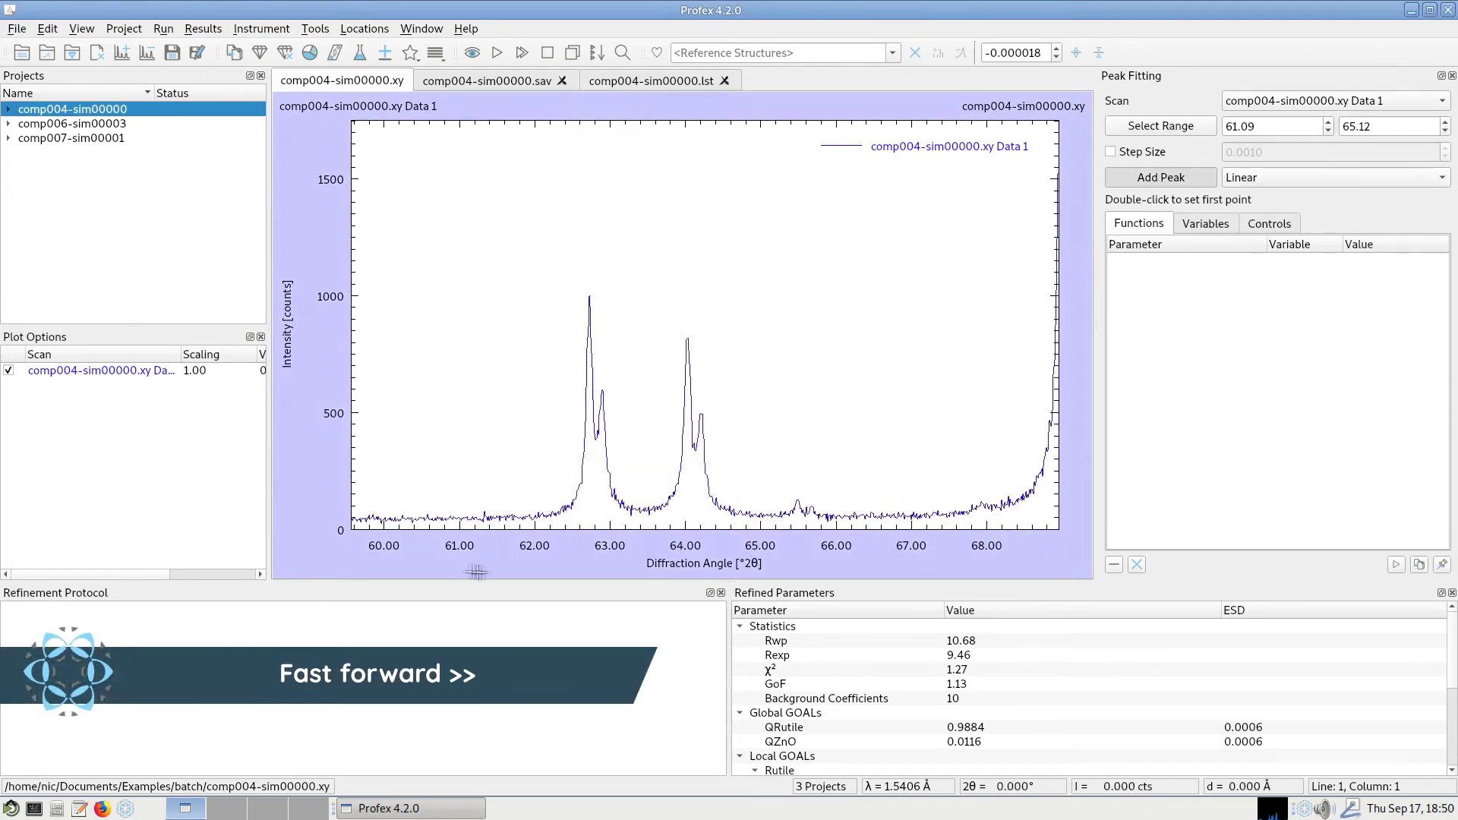
double_click(458, 520)
double_click(748, 515)
Step: Add Pseudo-Voigt peaks at 62.72°, 62.88°, 64.02° and the 64° shoulder, then fit
click(1334, 177)
click(1260, 237)
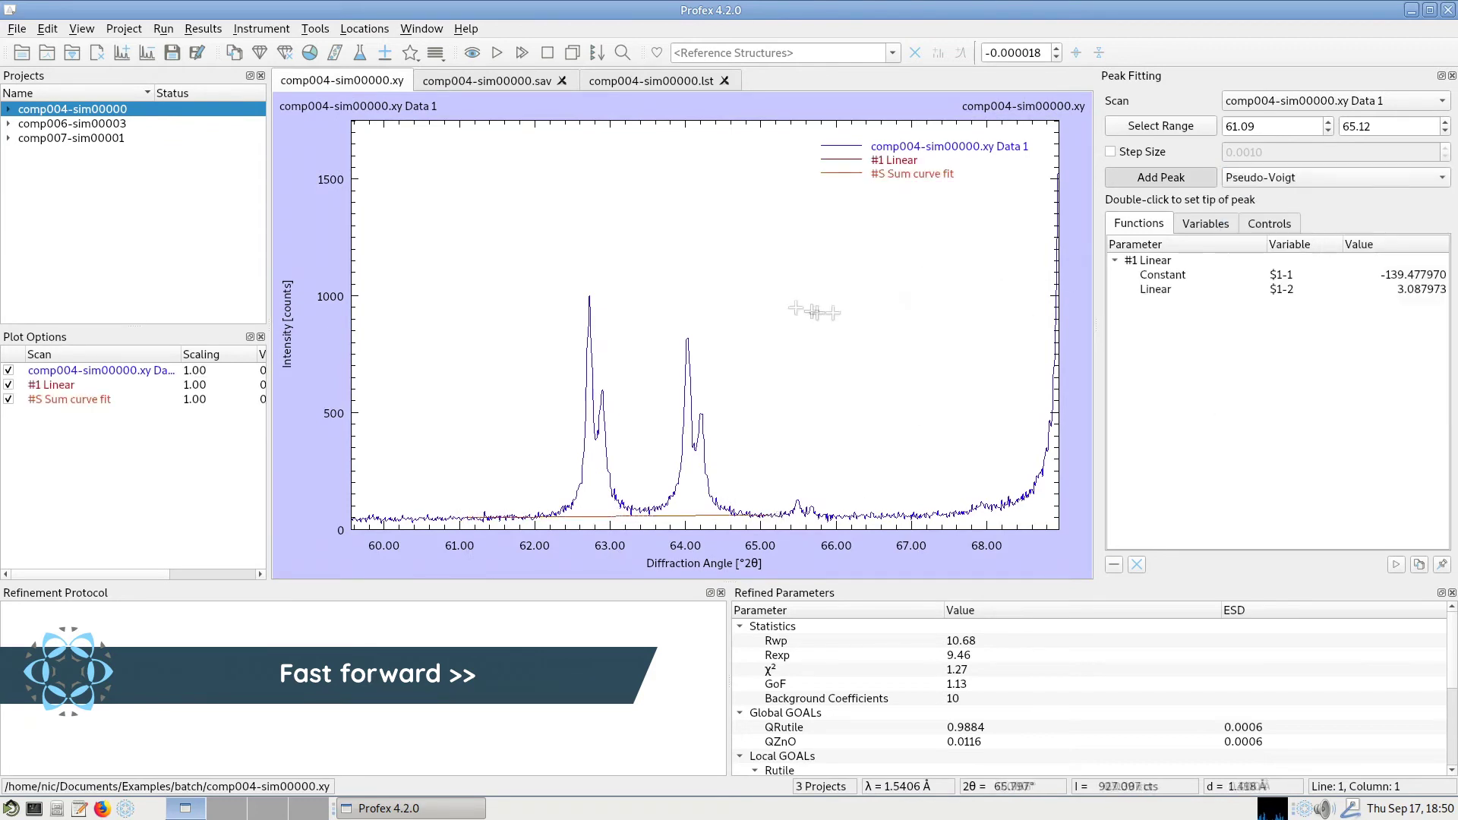
double_click(589, 297)
double_click(602, 391)
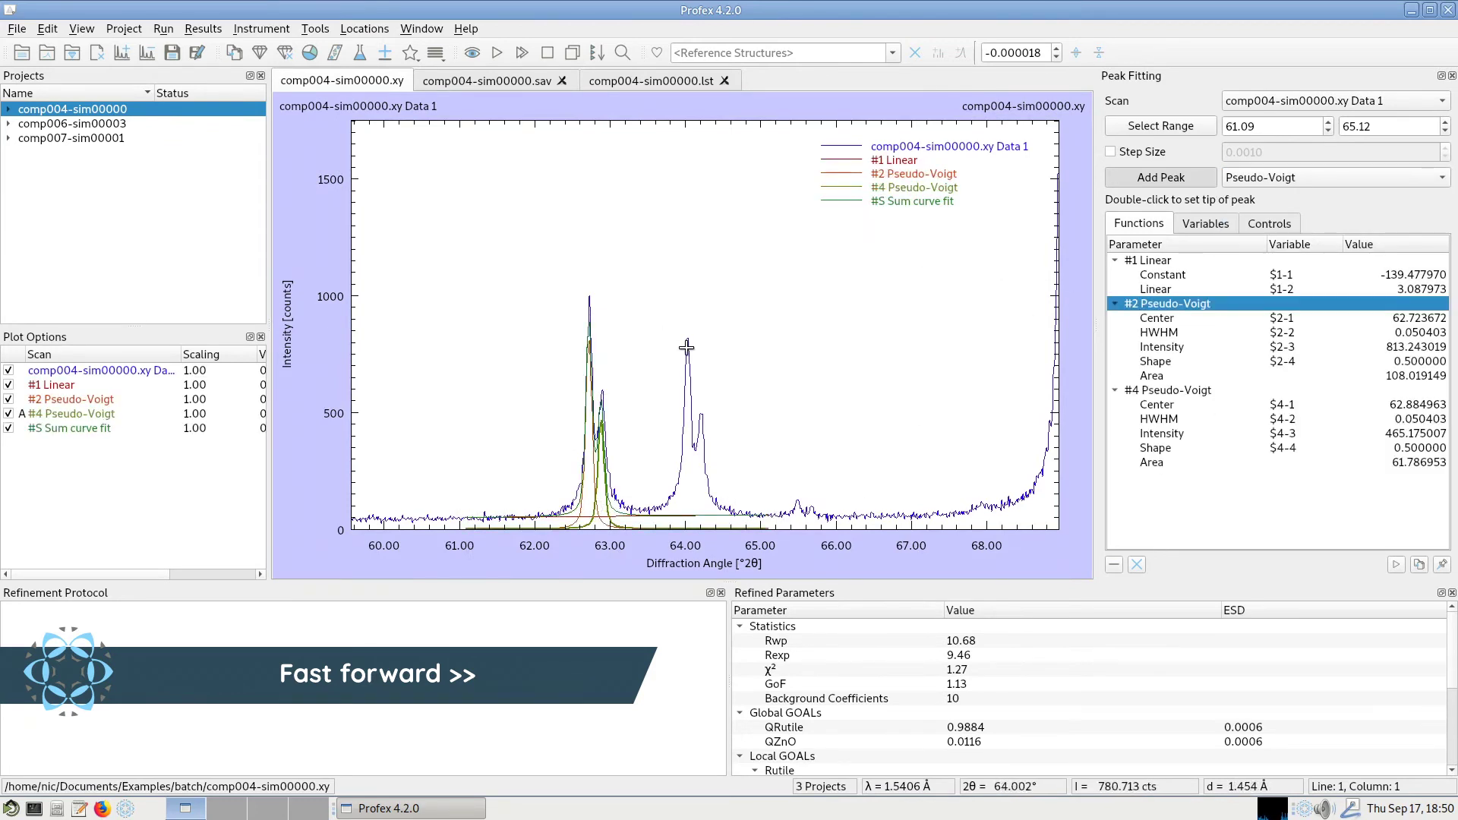
double_click(686, 347)
double_click(700, 414)
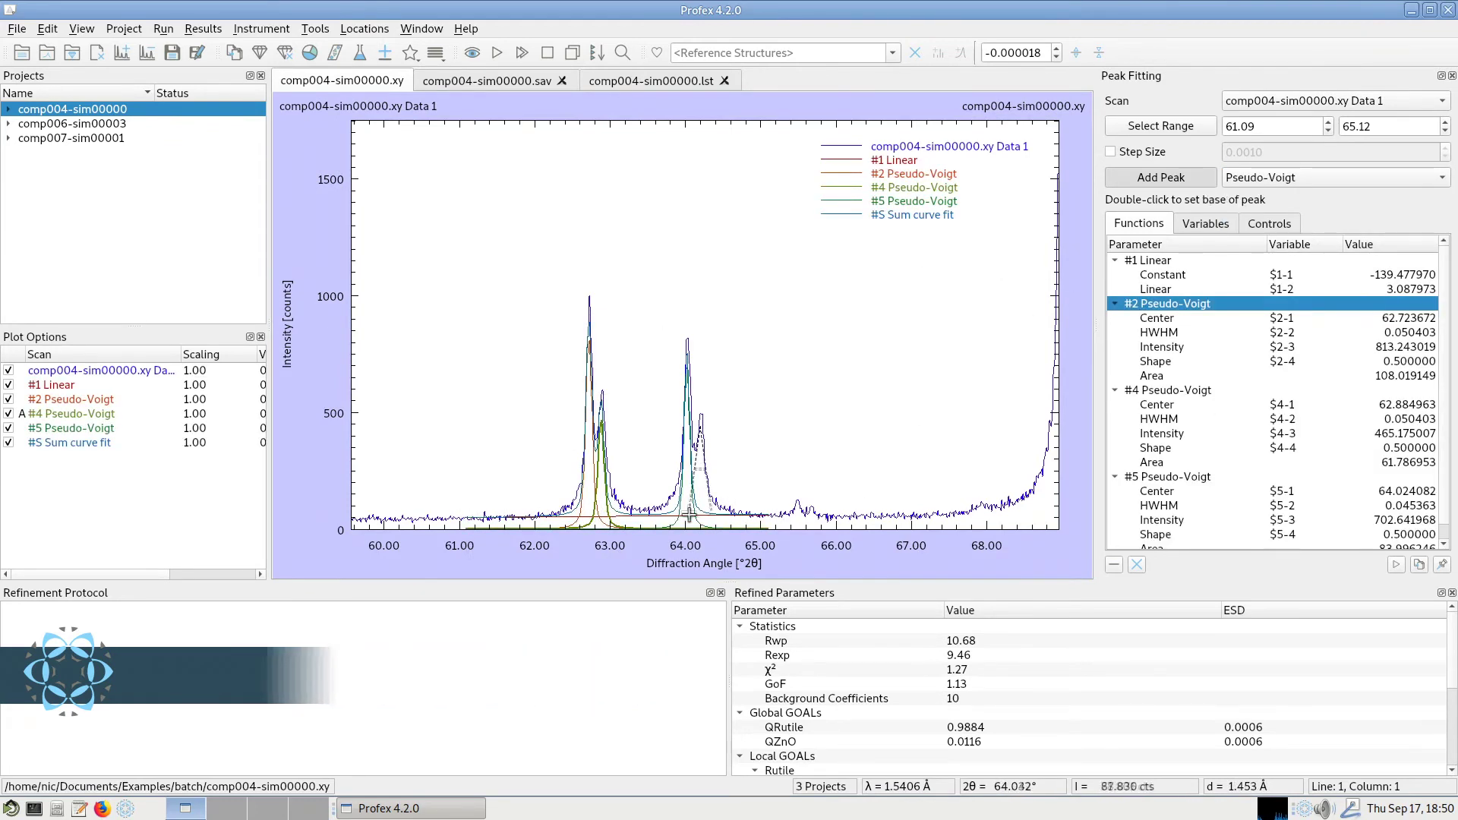
click(1146, 184)
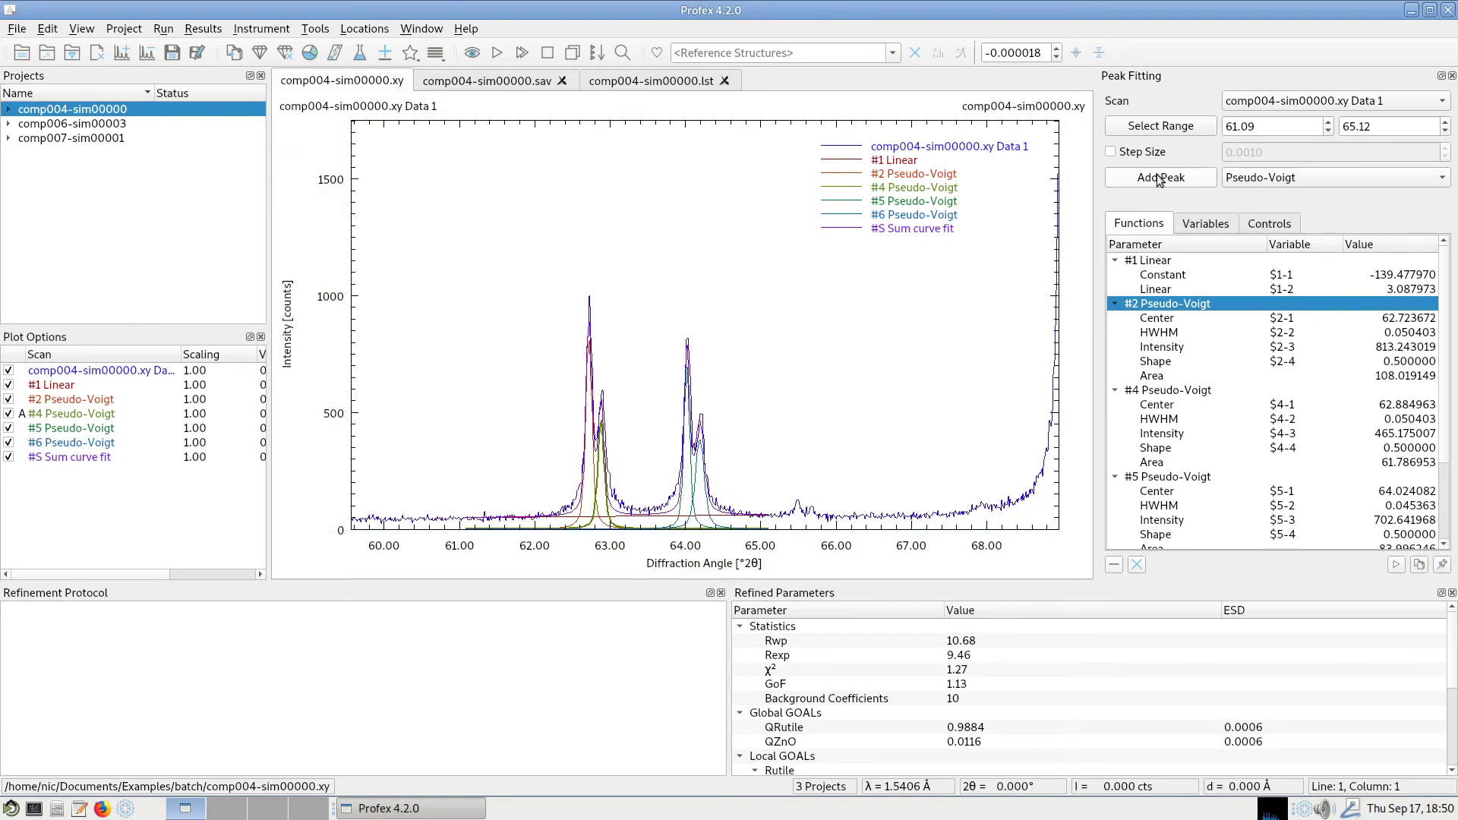
click(1395, 566)
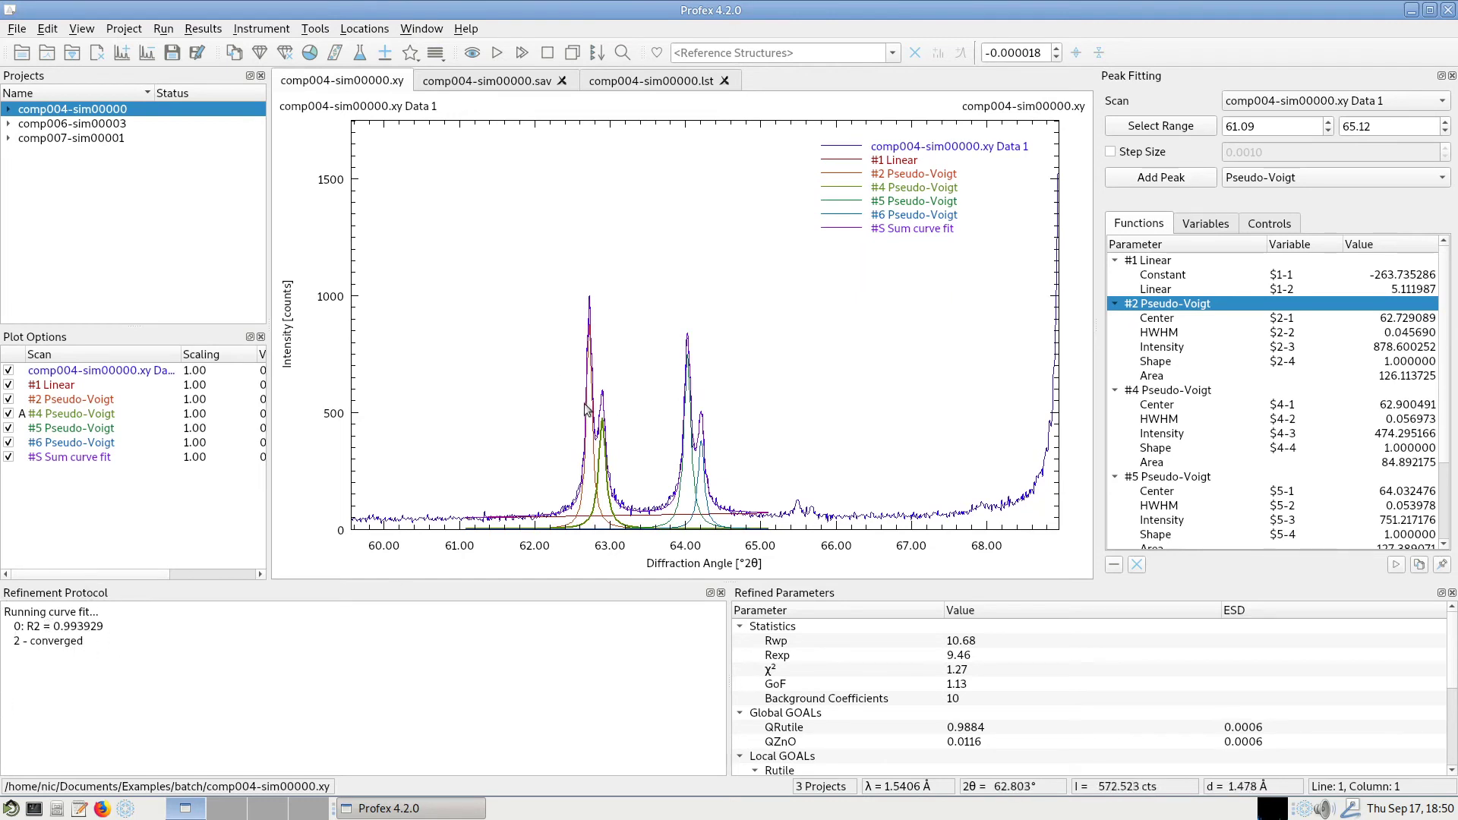
Step: Zoom onto the 62.45–63.45° doublet and highlight the #2 Pseudo-Voigt curve
drag(643, 387, 568, 304)
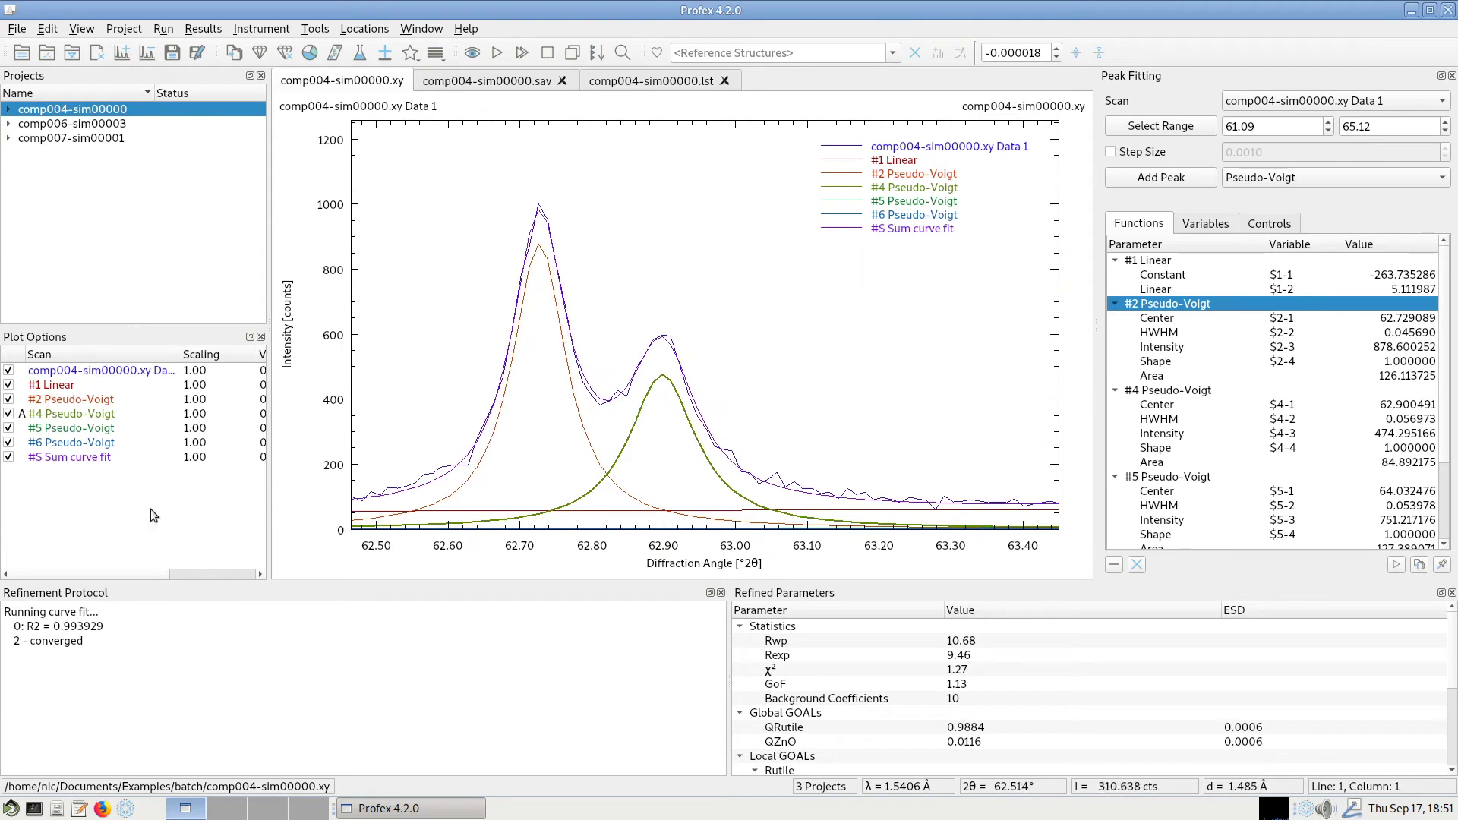
click(76, 400)
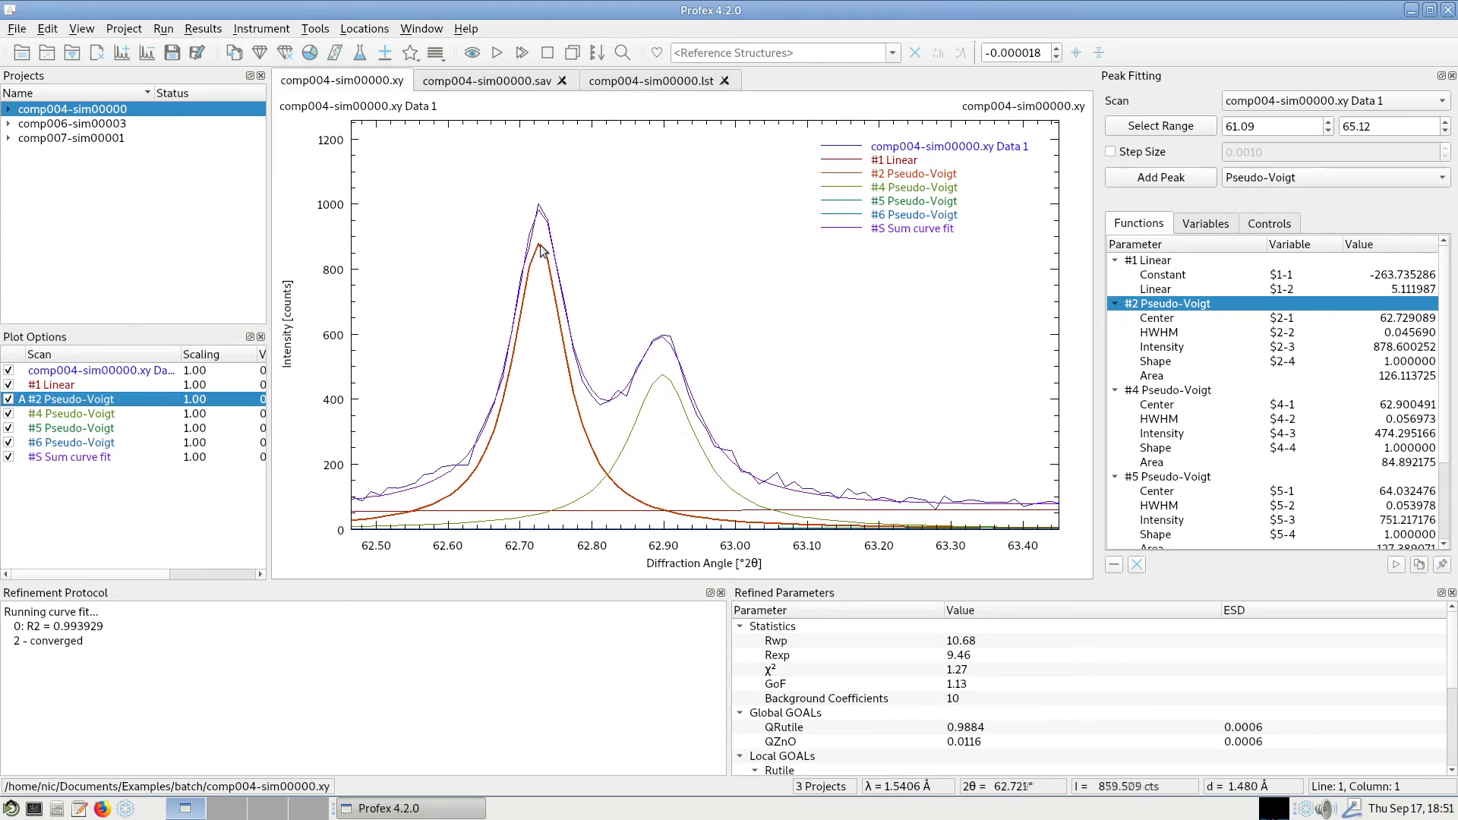
scroll(638, 387, down, 1)
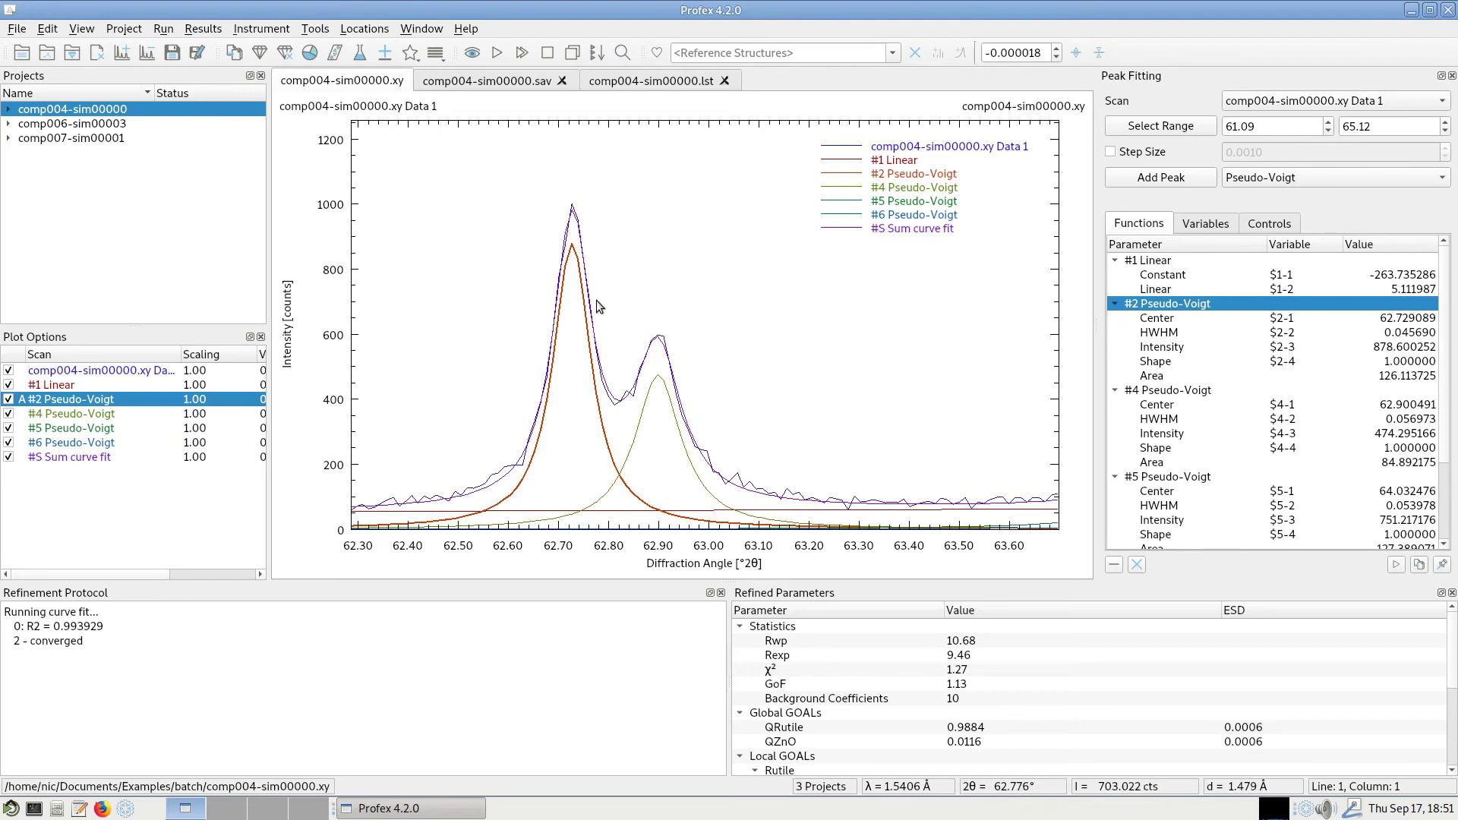
Step: Enable a fixed fitting step size of 0.0010
click(1112, 153)
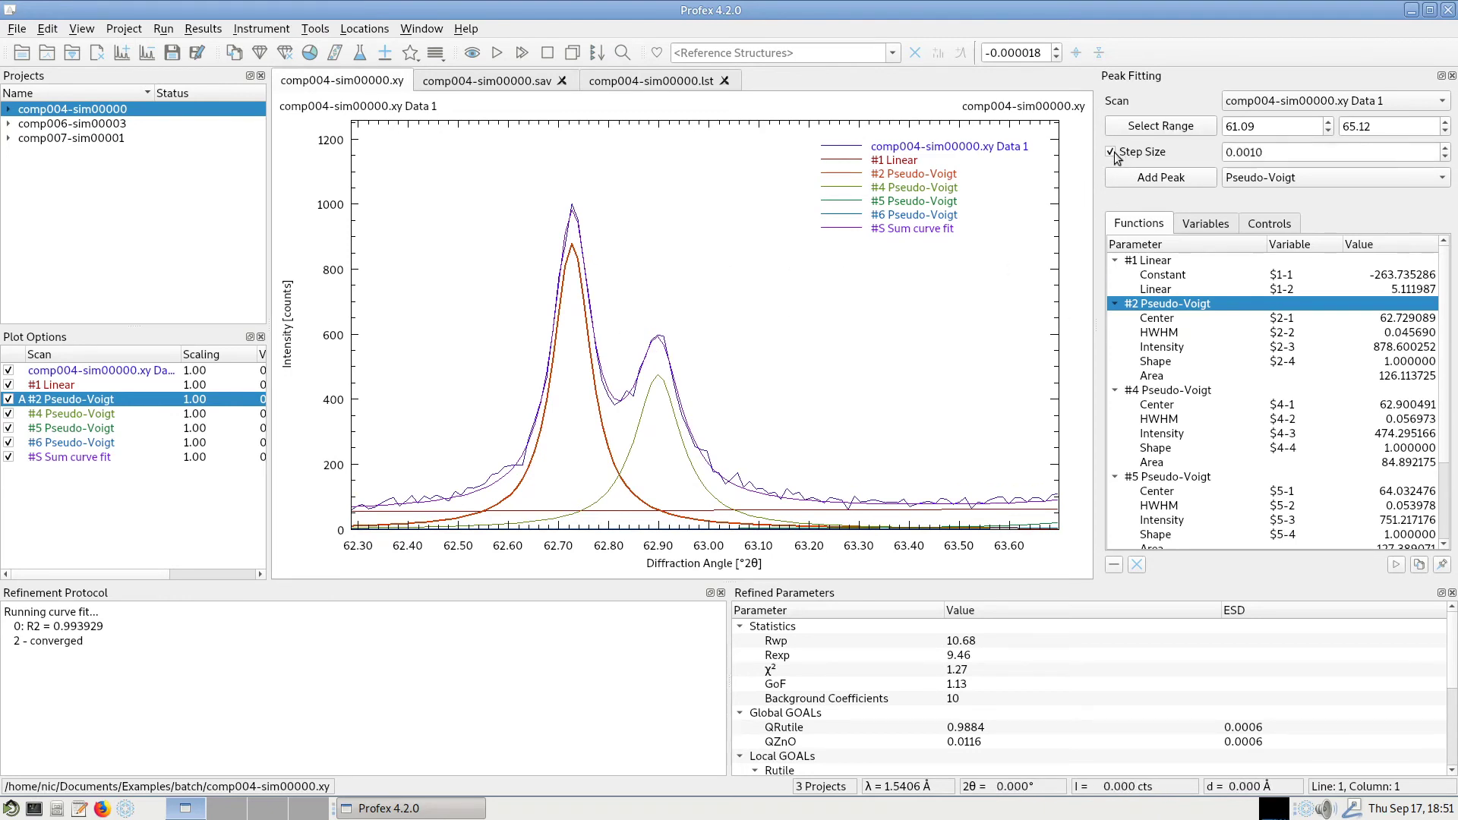
drag(1247, 151, 1281, 151)
click(1260, 154)
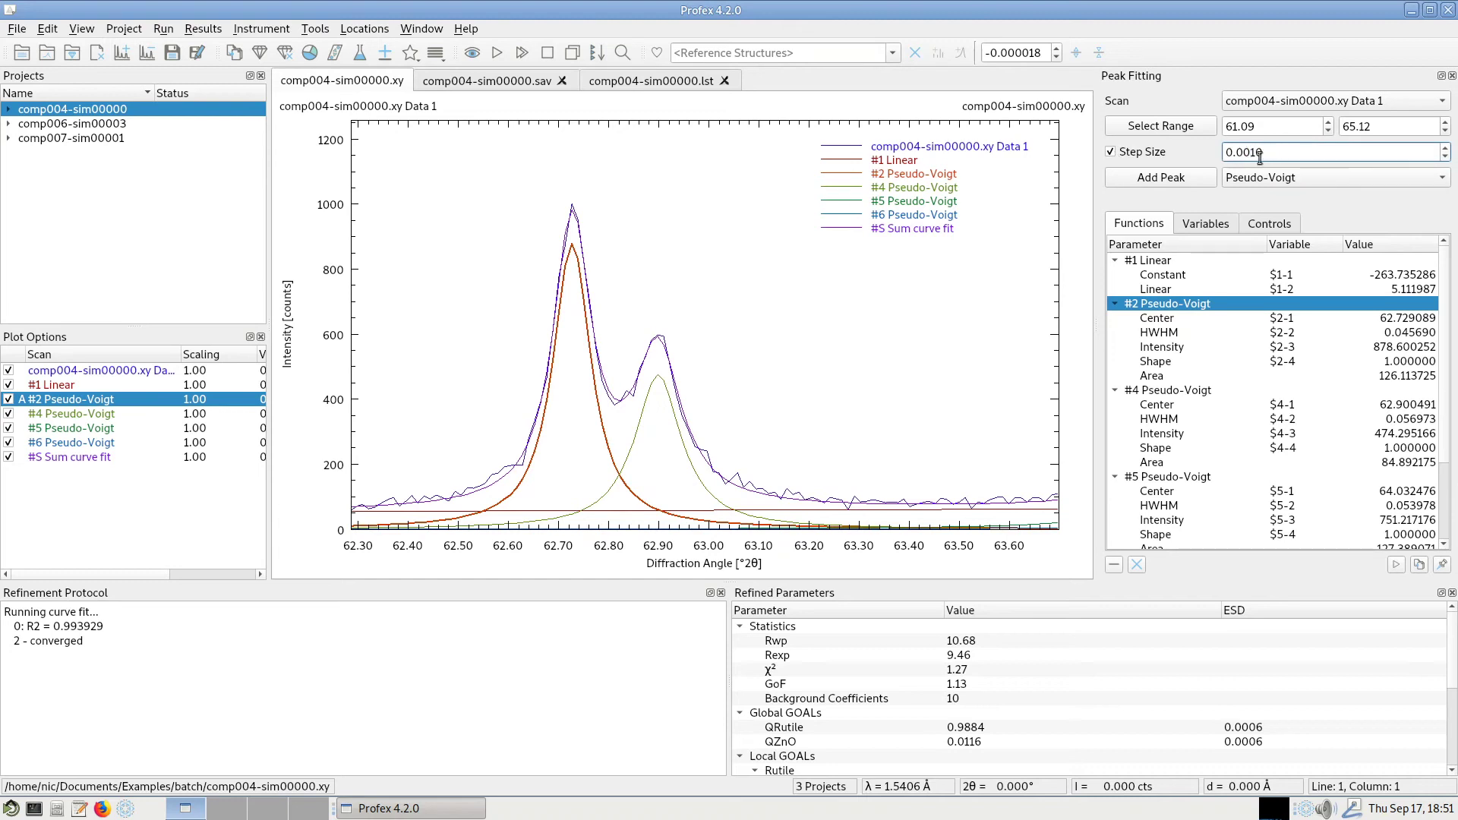
Step: Rerun the comp004-sim00000 fit to convergence at R² = 0.993929 and inspect the sum curve
click(1395, 566)
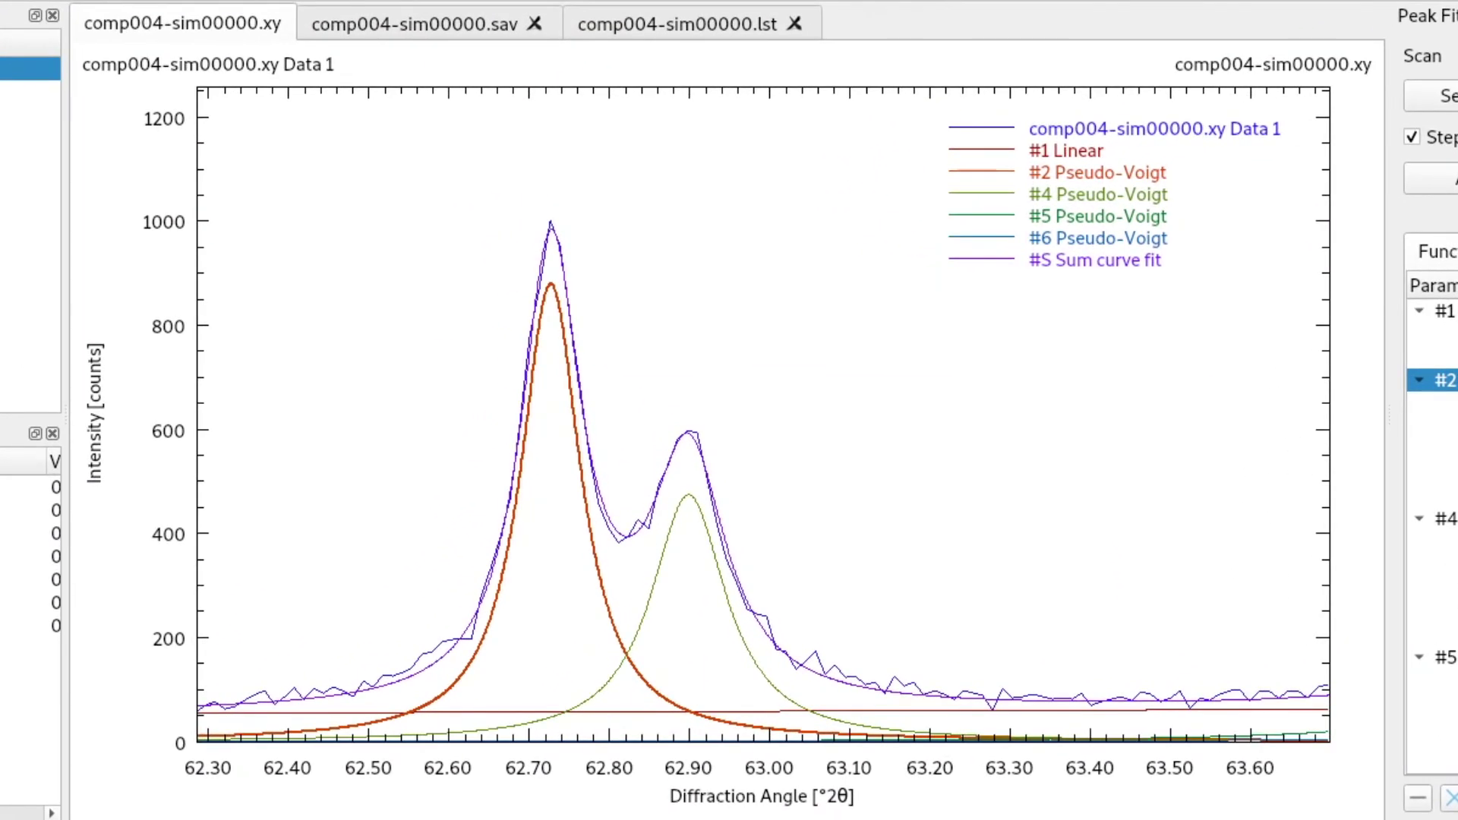
click(31, 533)
click(31, 625)
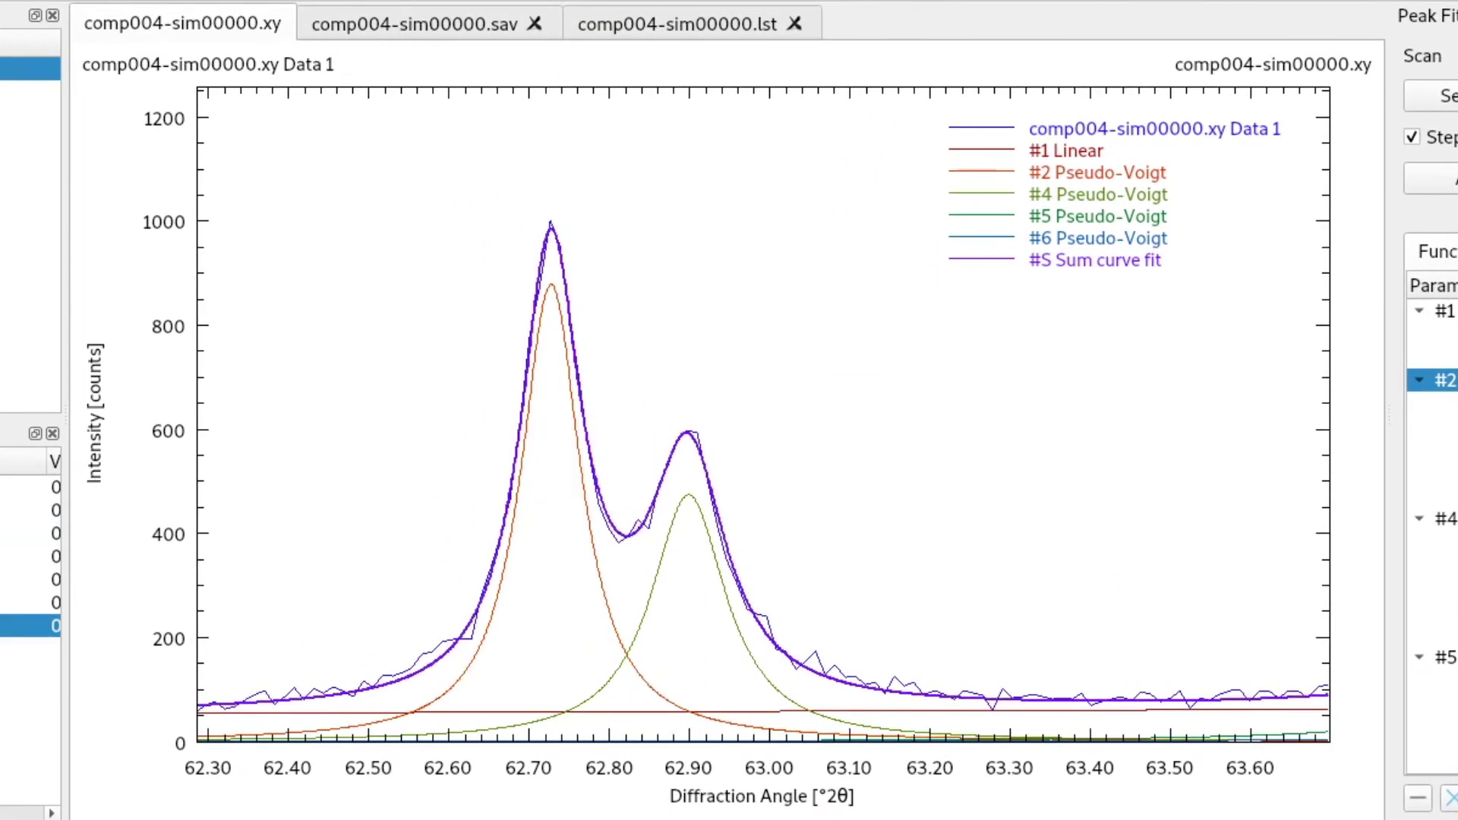
scroll(478, 440, up, 3)
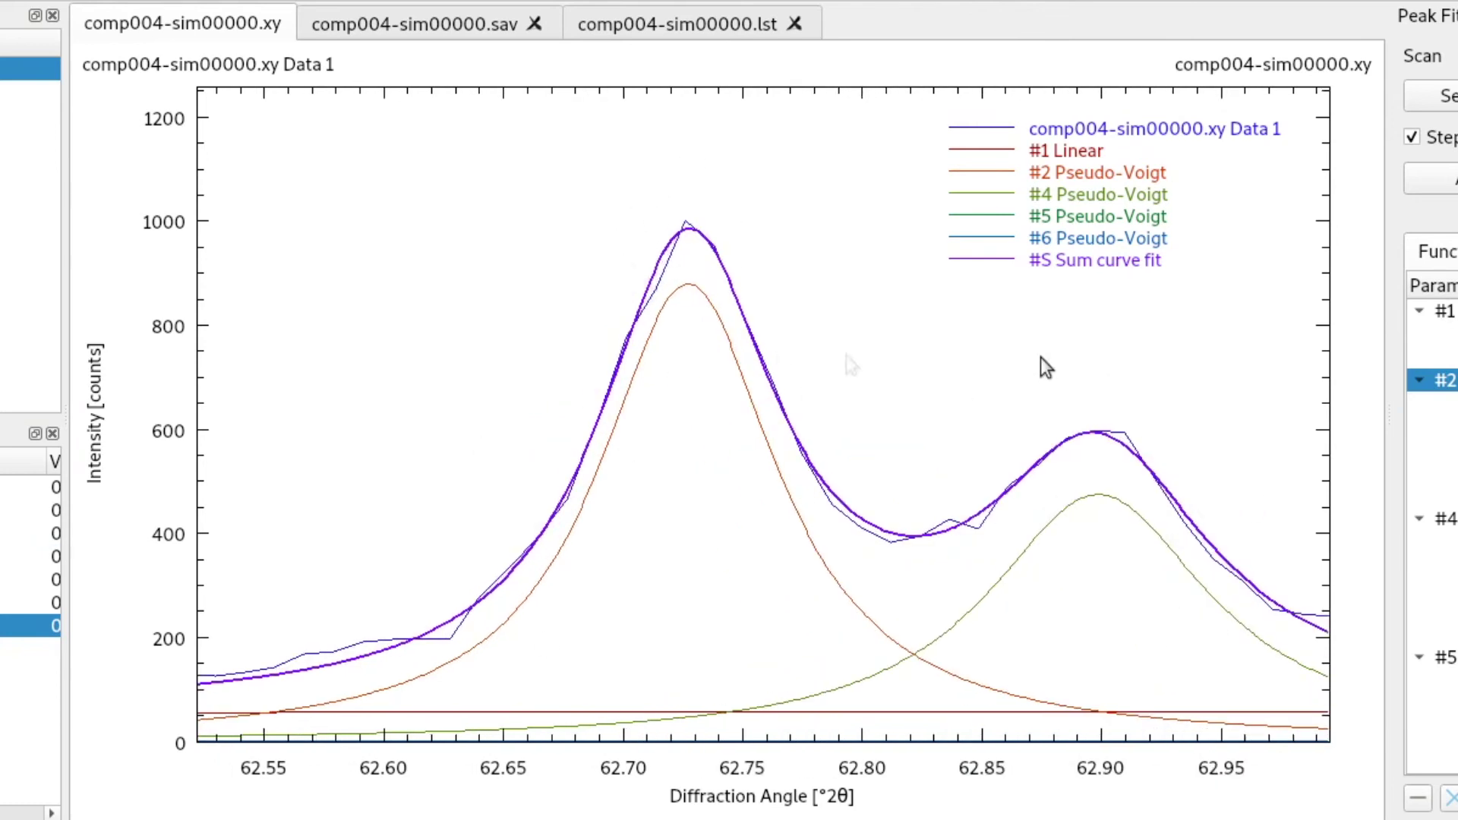
scroll(536, 345, down, 1)
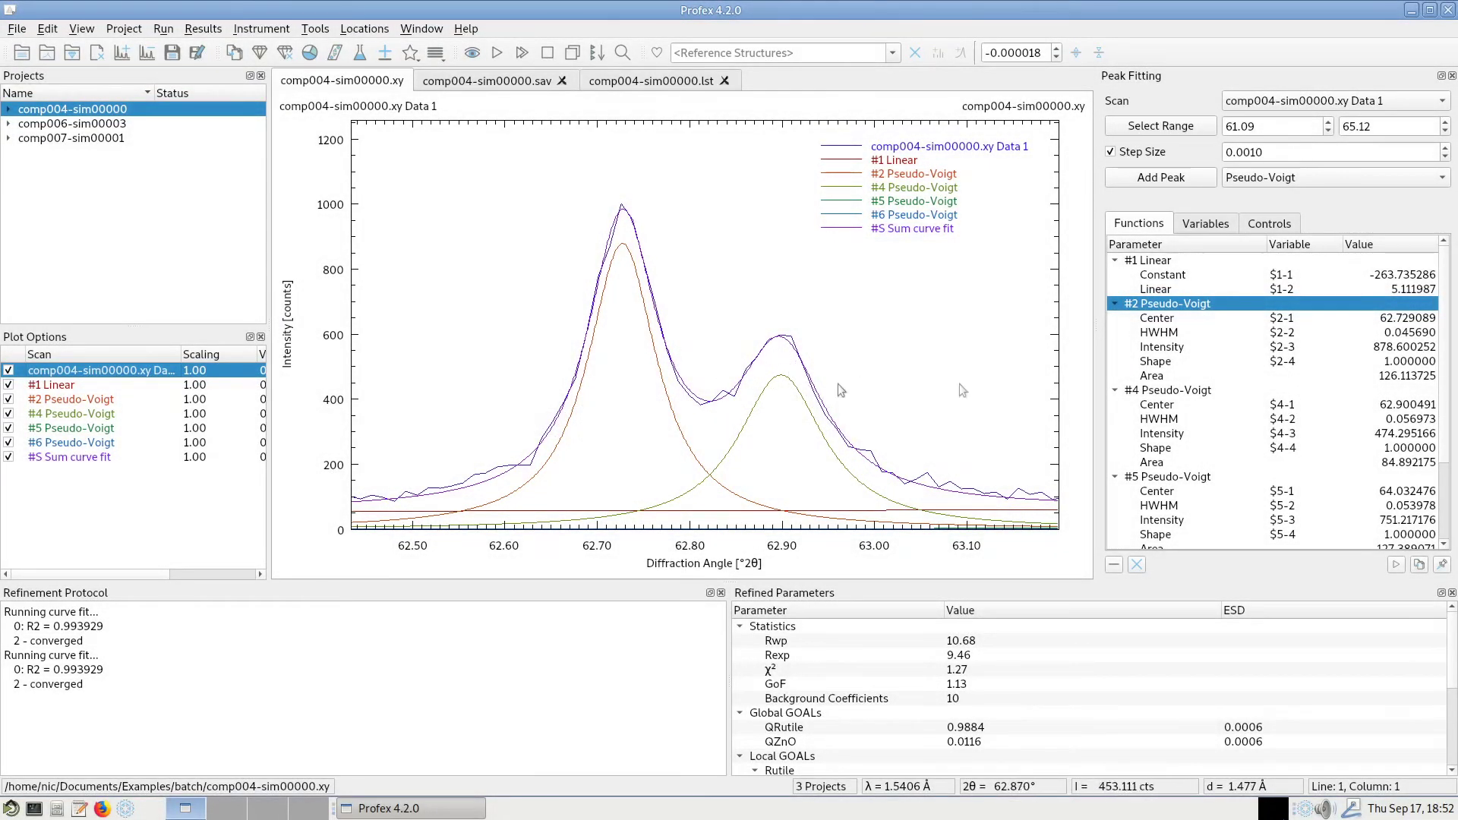
Step: Zoom into the 58–70° region, then back out to the full pattern
right_click(615, 371)
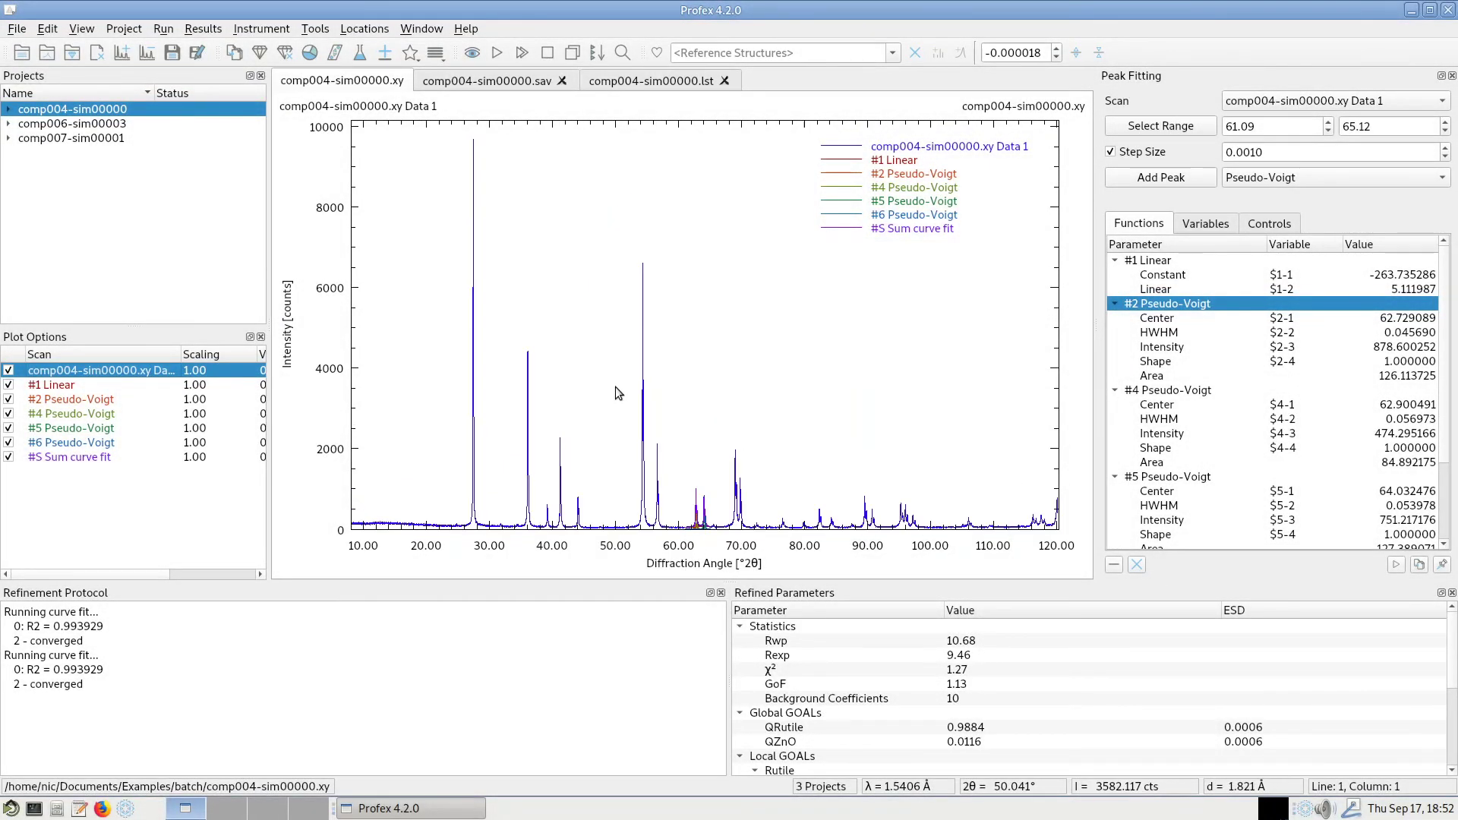
drag(667, 454, 740, 571)
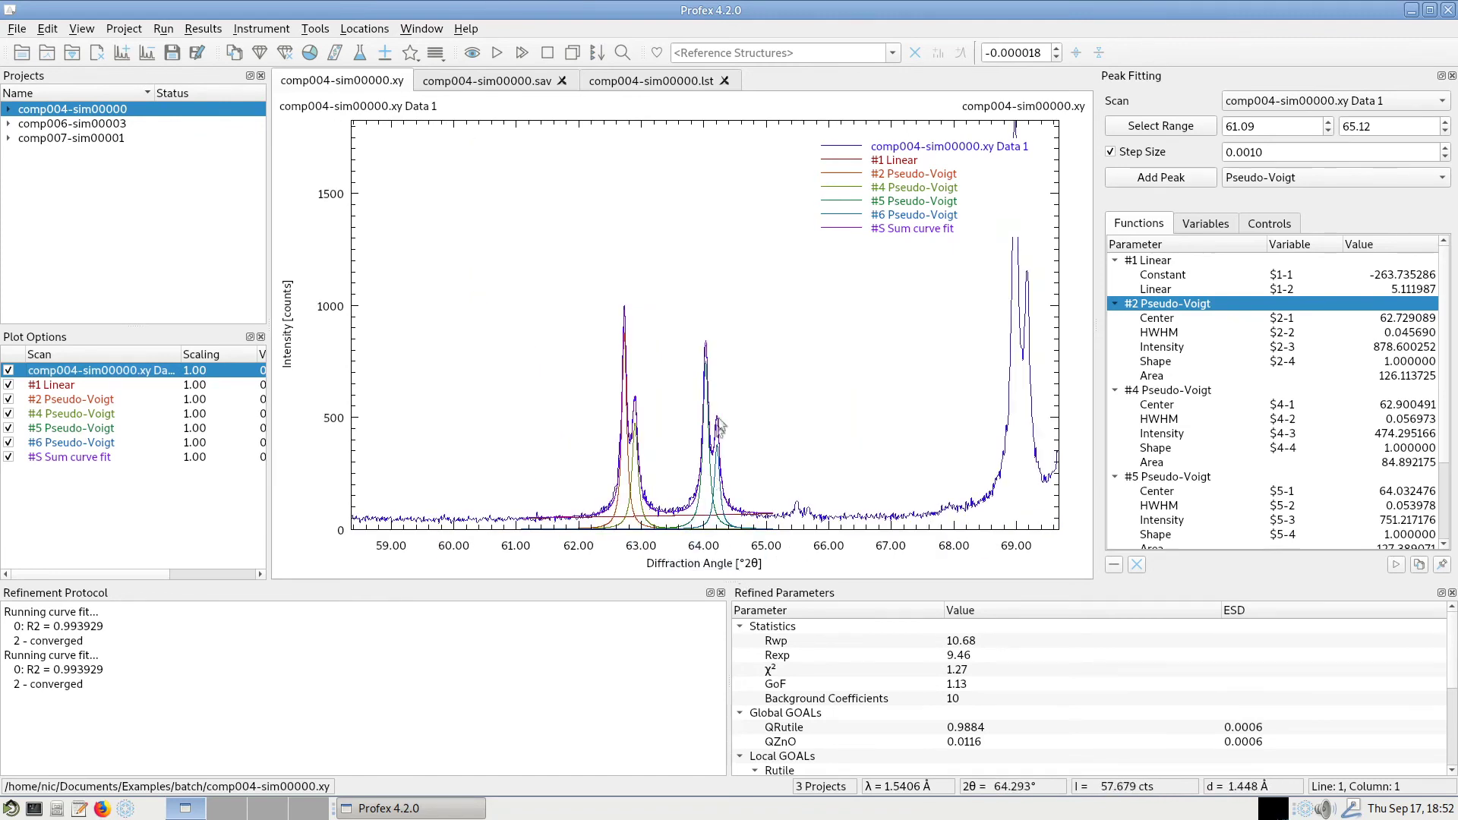
right_click(496, 276)
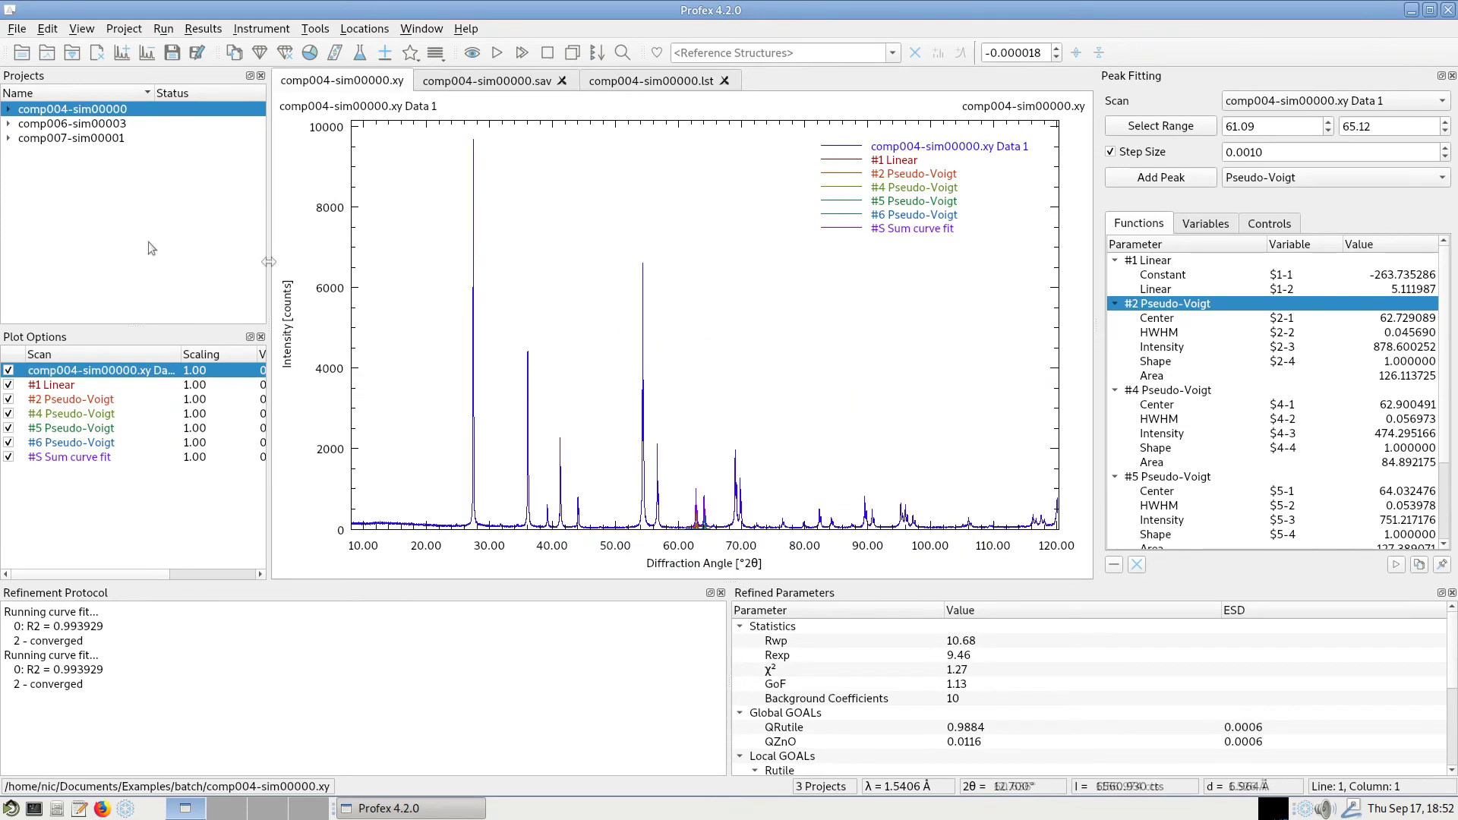
Step: Apply the comp004-sim00000 curve set to comp006-sim00003 and comp007-sim00001
click(101, 129)
click(104, 141)
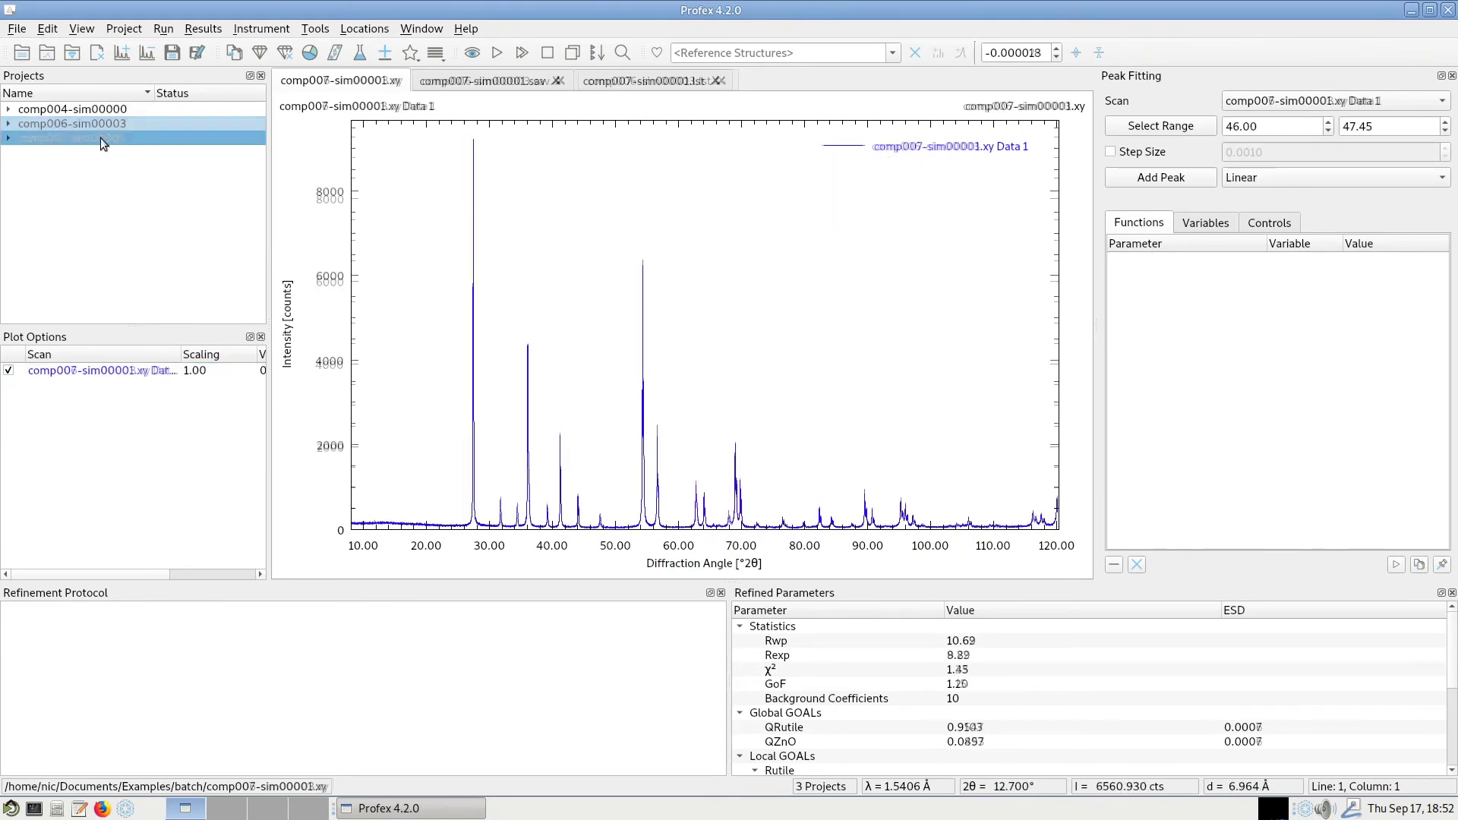
key(Up)
key(Up)
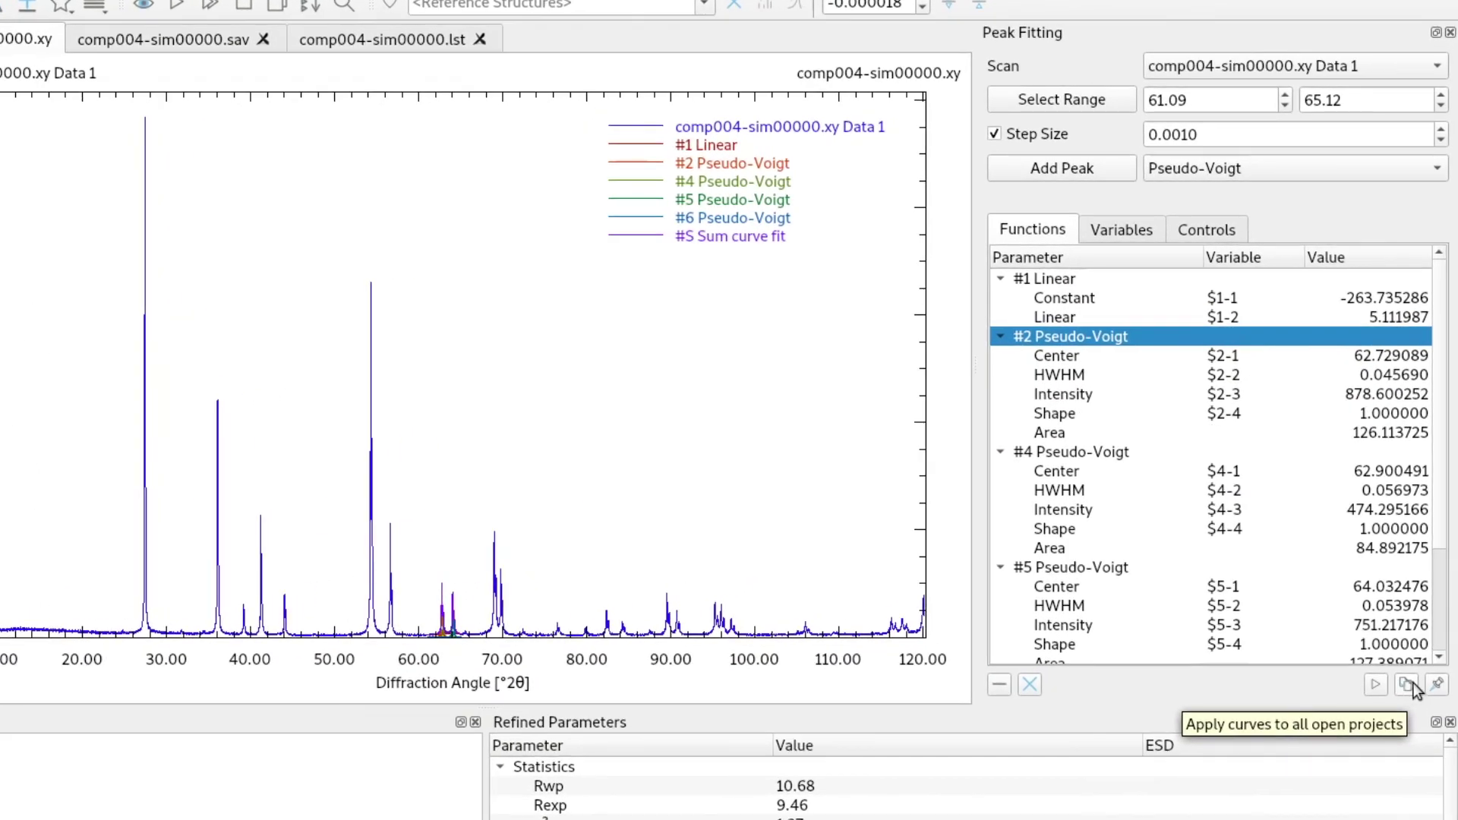
click(1405, 685)
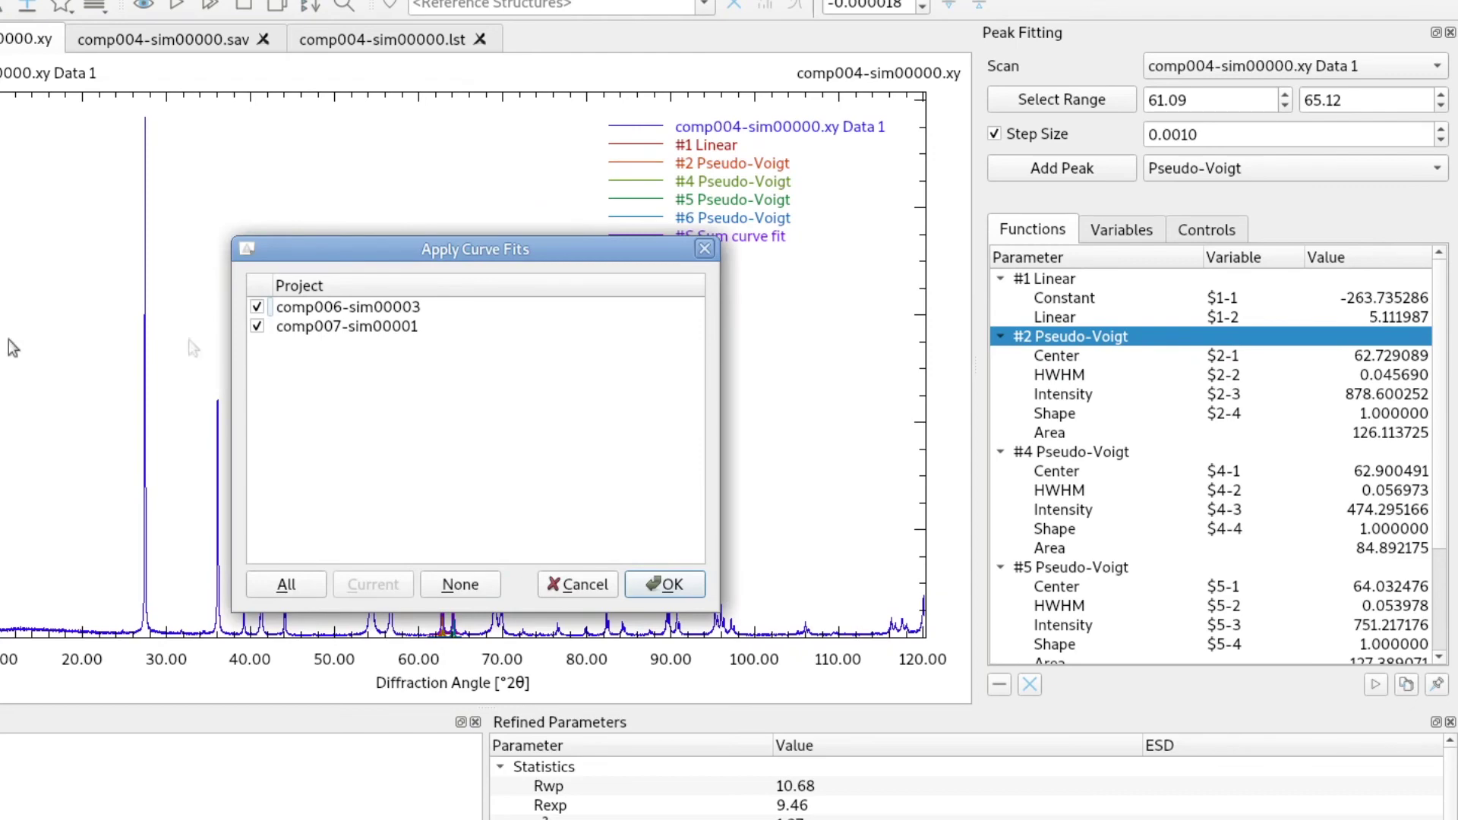
click(672, 584)
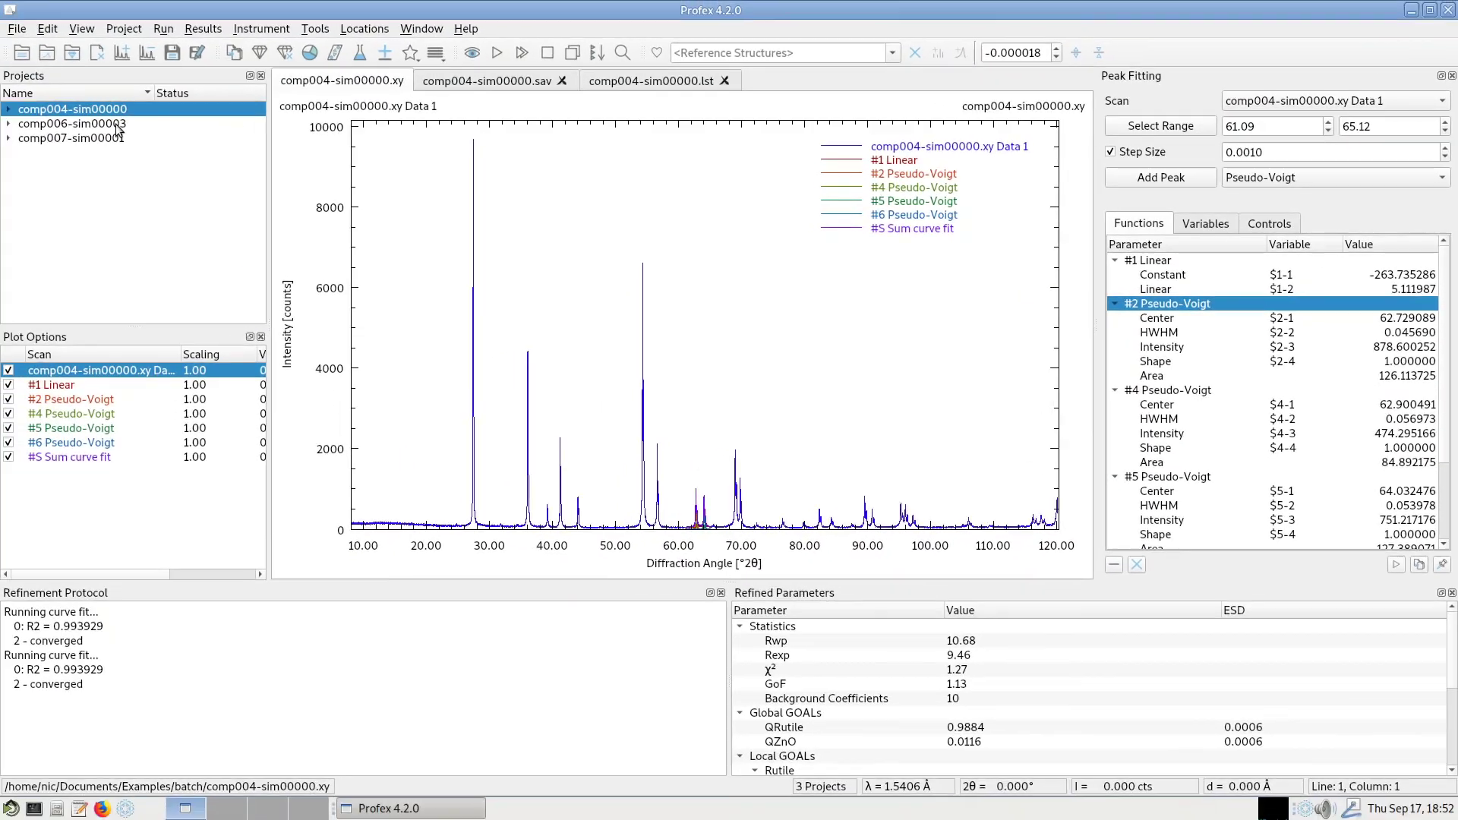
Step: Refit the 61–65° doublet curves on comp006-sim00003
click(117, 126)
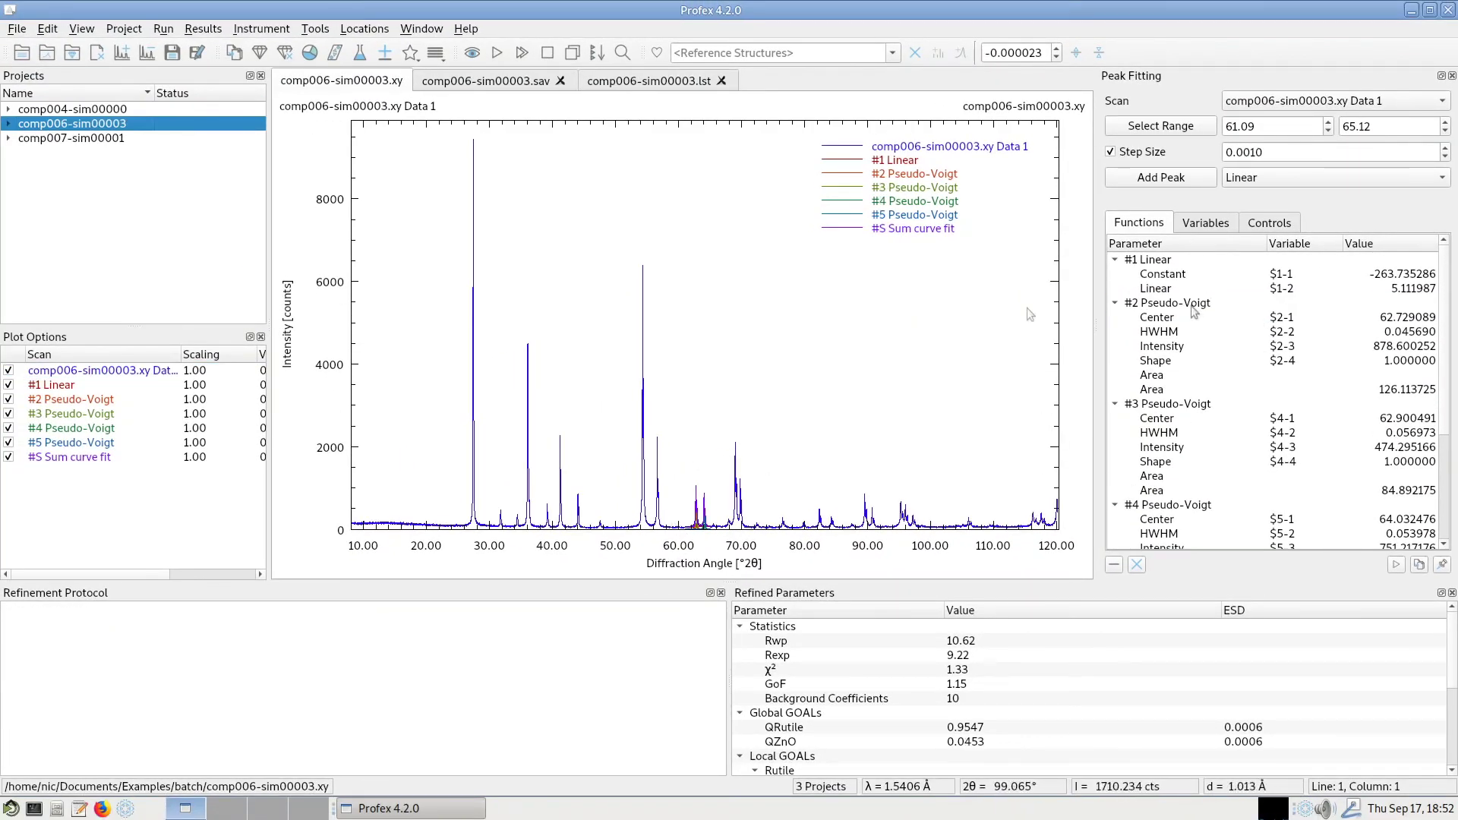
drag(686, 469, 727, 565)
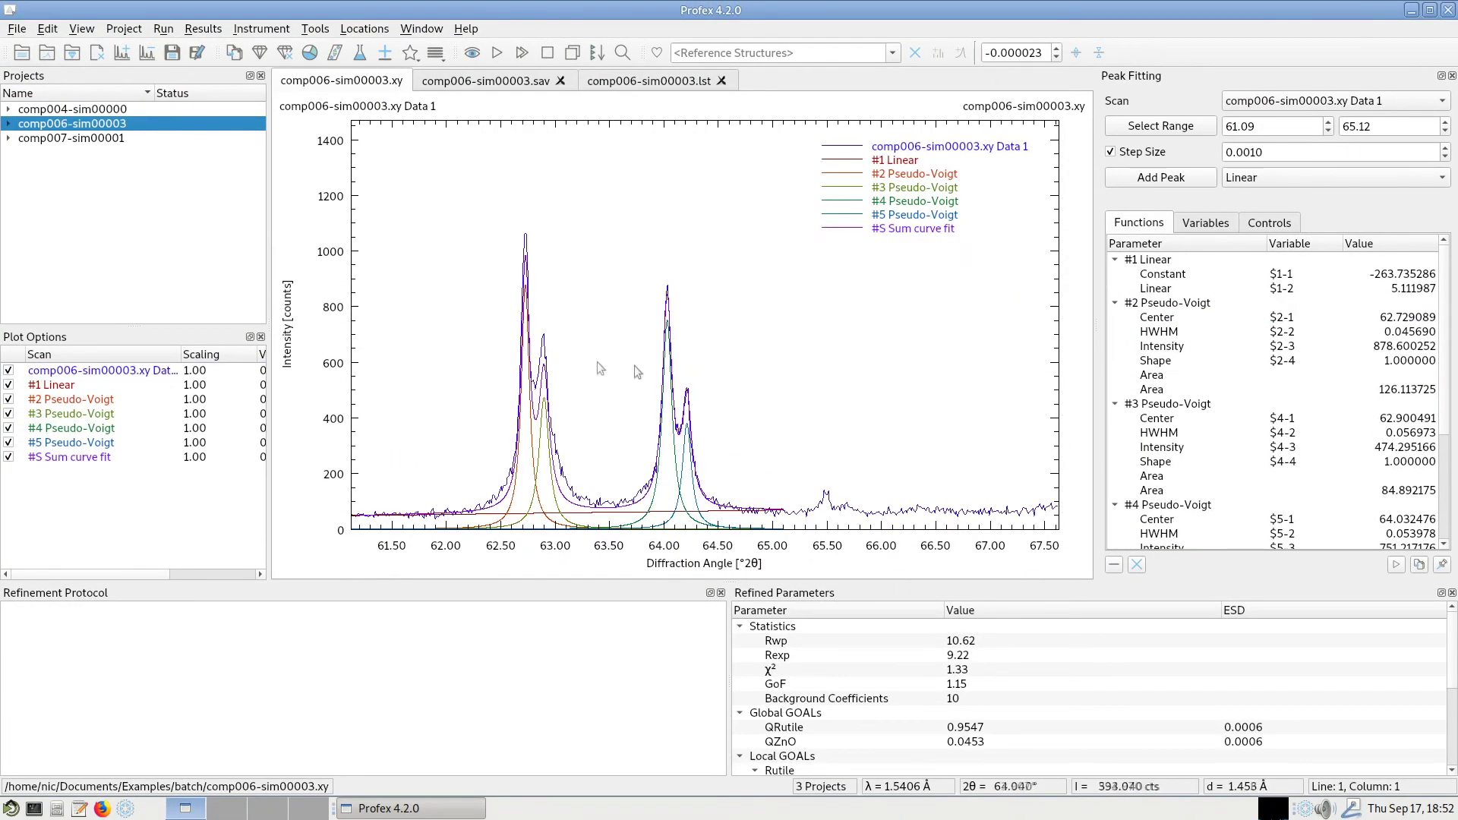
scroll(418, 390, up, 2)
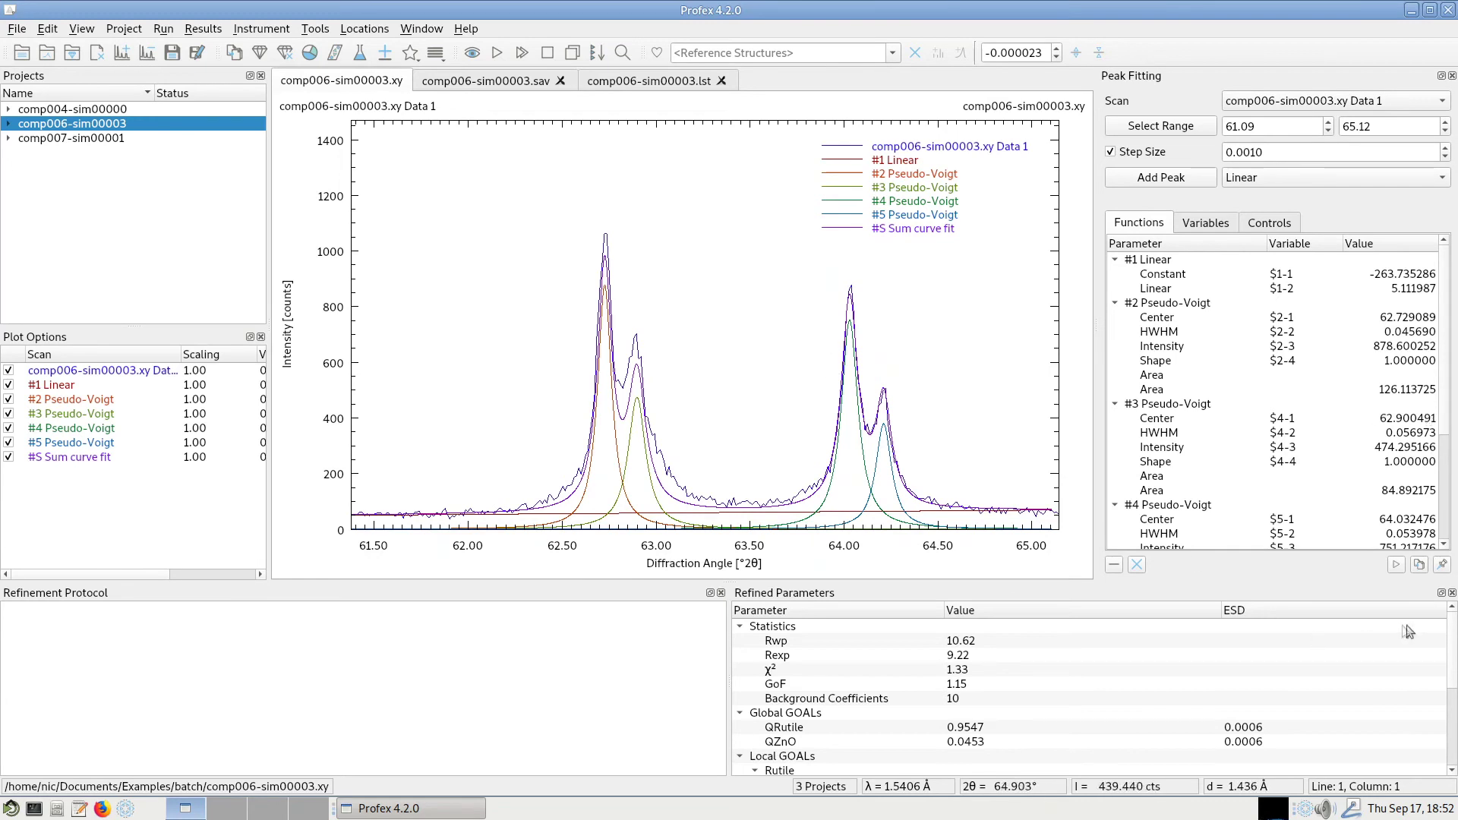
click(1395, 564)
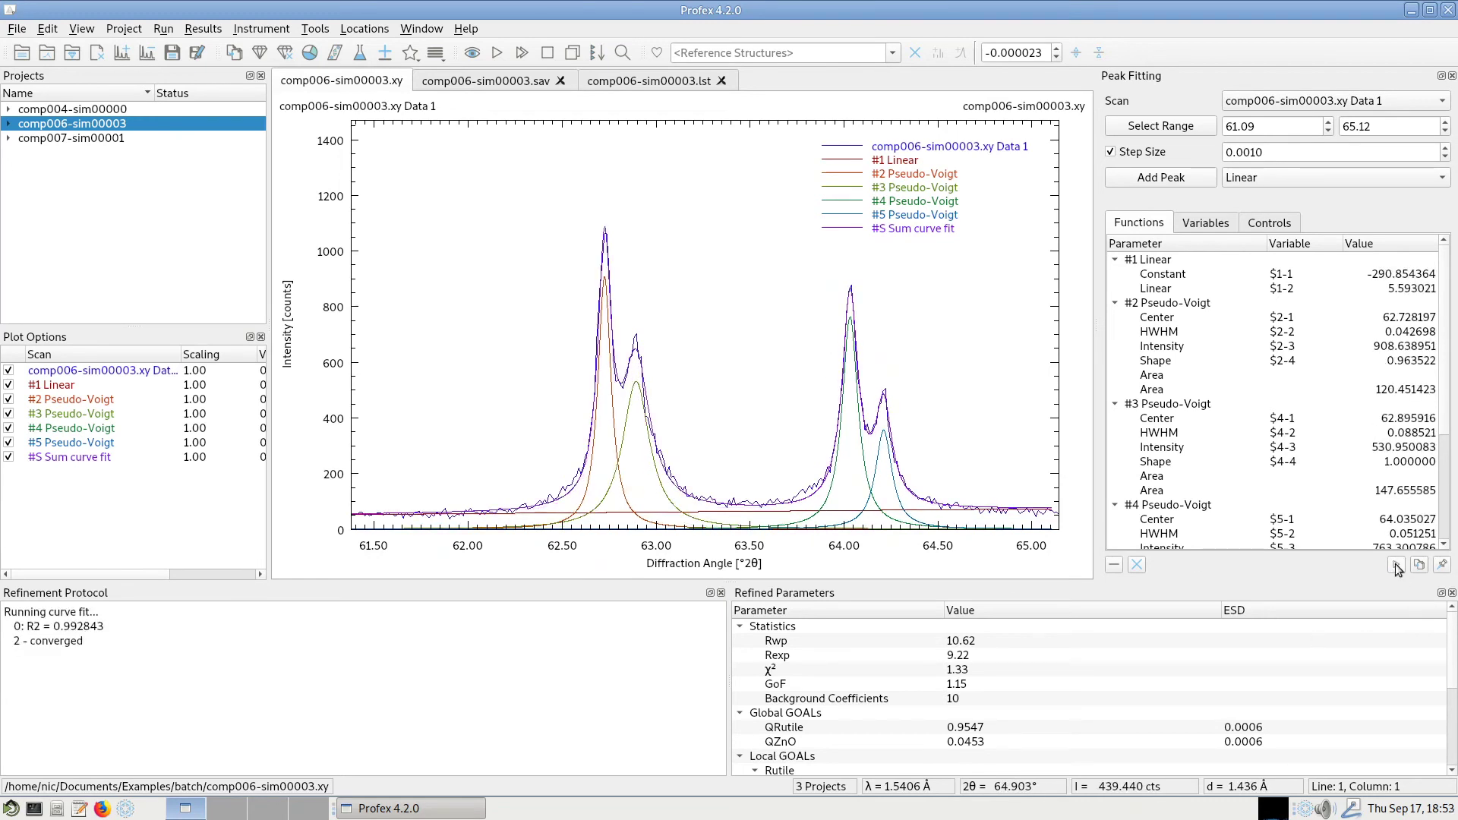
right_click(443, 232)
Step: Refit comp007-sim00001's doublet curves, converging at R² = 0.992795
click(60, 142)
drag(683, 475, 719, 563)
click(1396, 565)
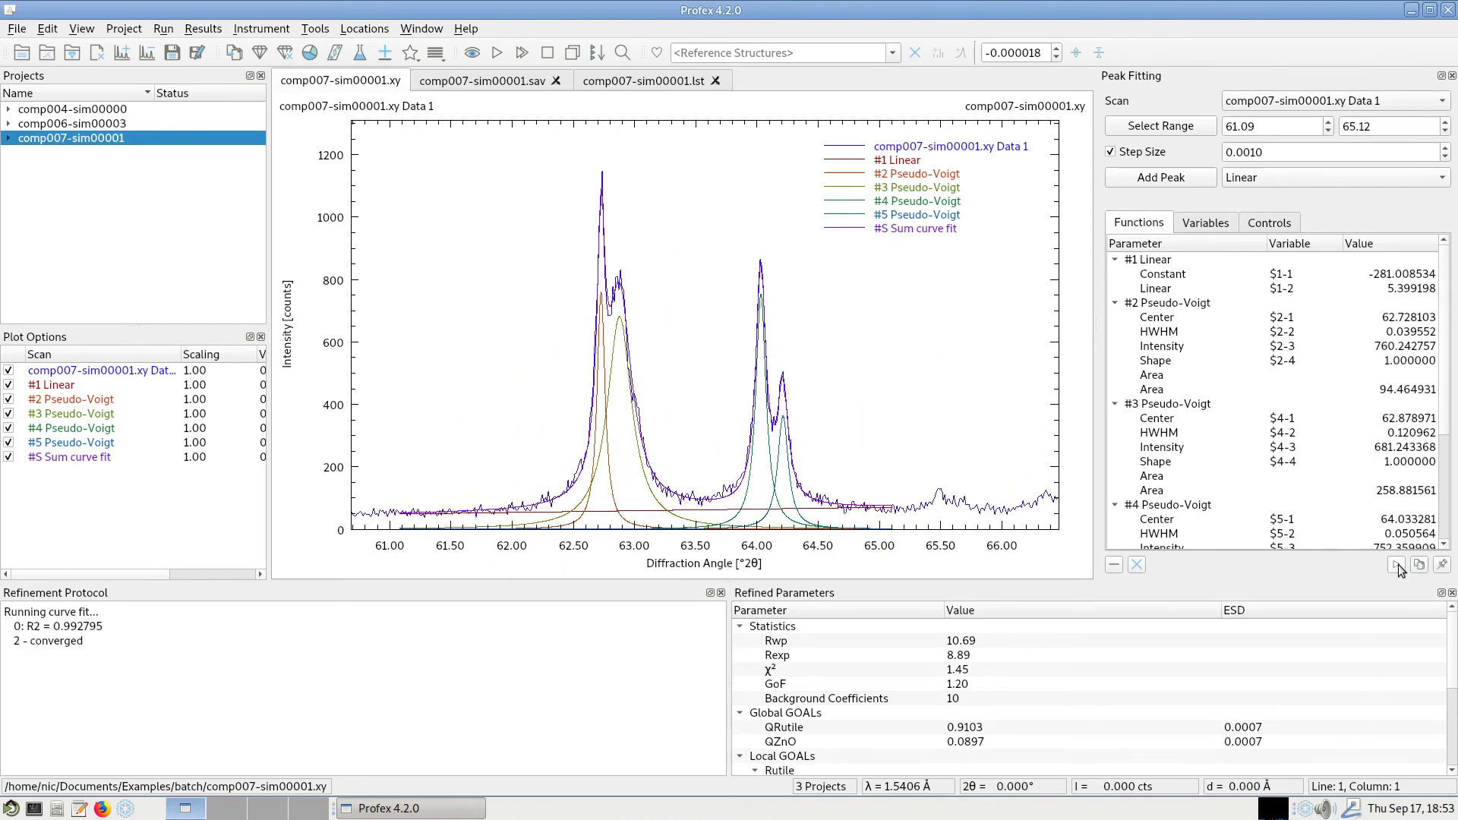
right_click(531, 262)
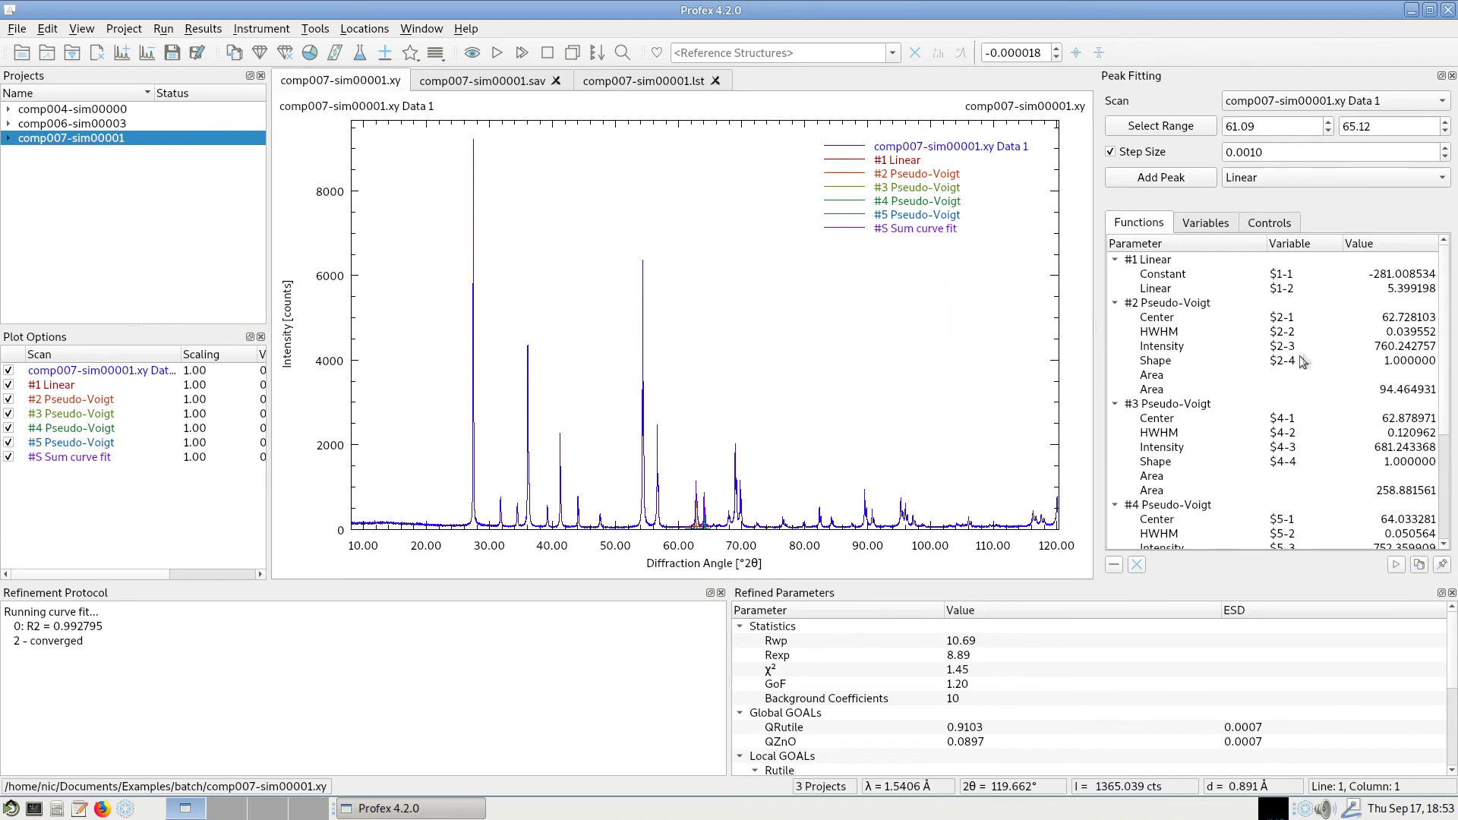
Step: Save the curve setup as refinement preset 'curve-fit-60-70deg' and begin opening raw scans
click(124, 30)
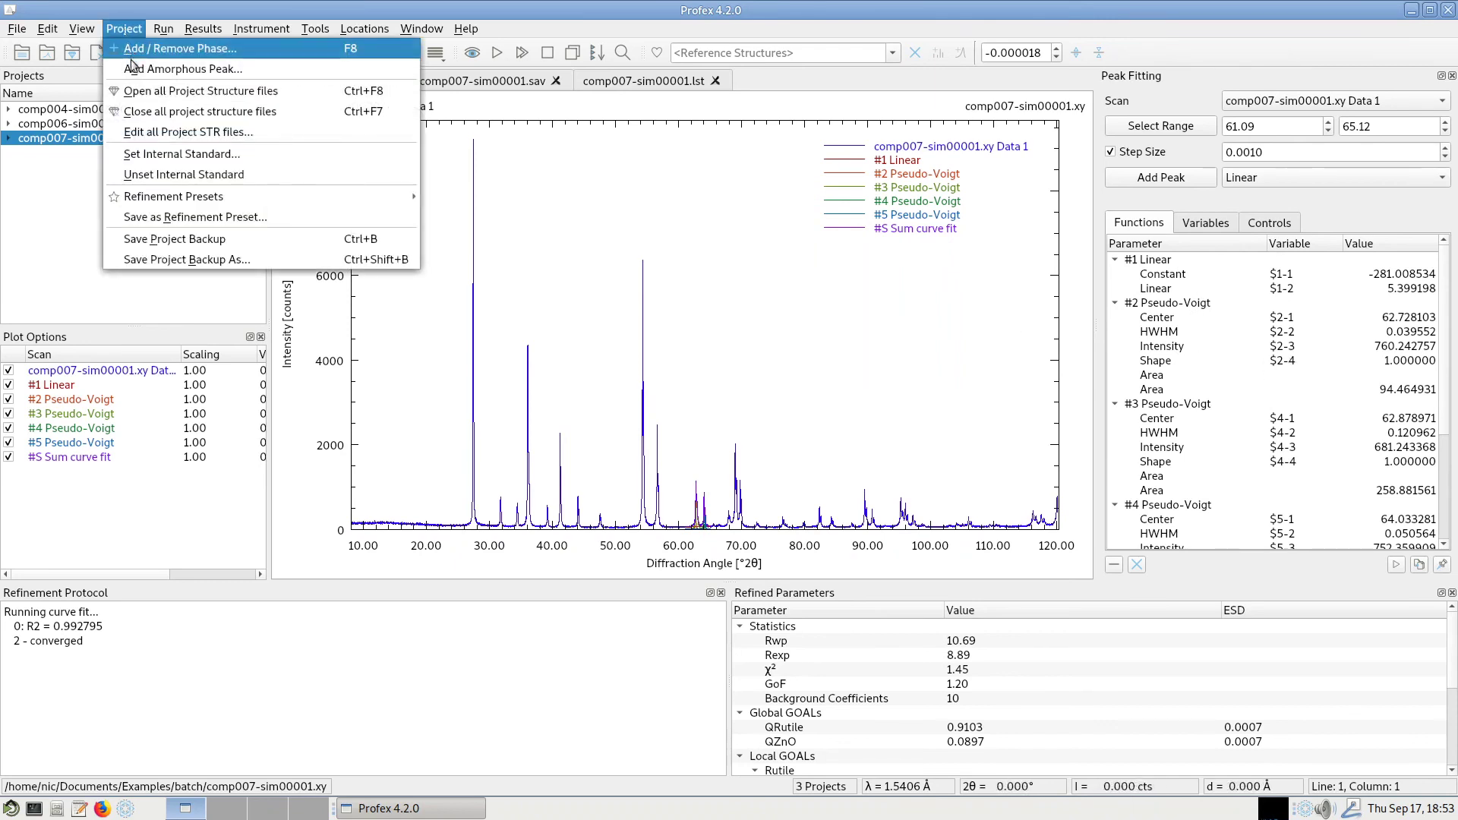
click(152, 218)
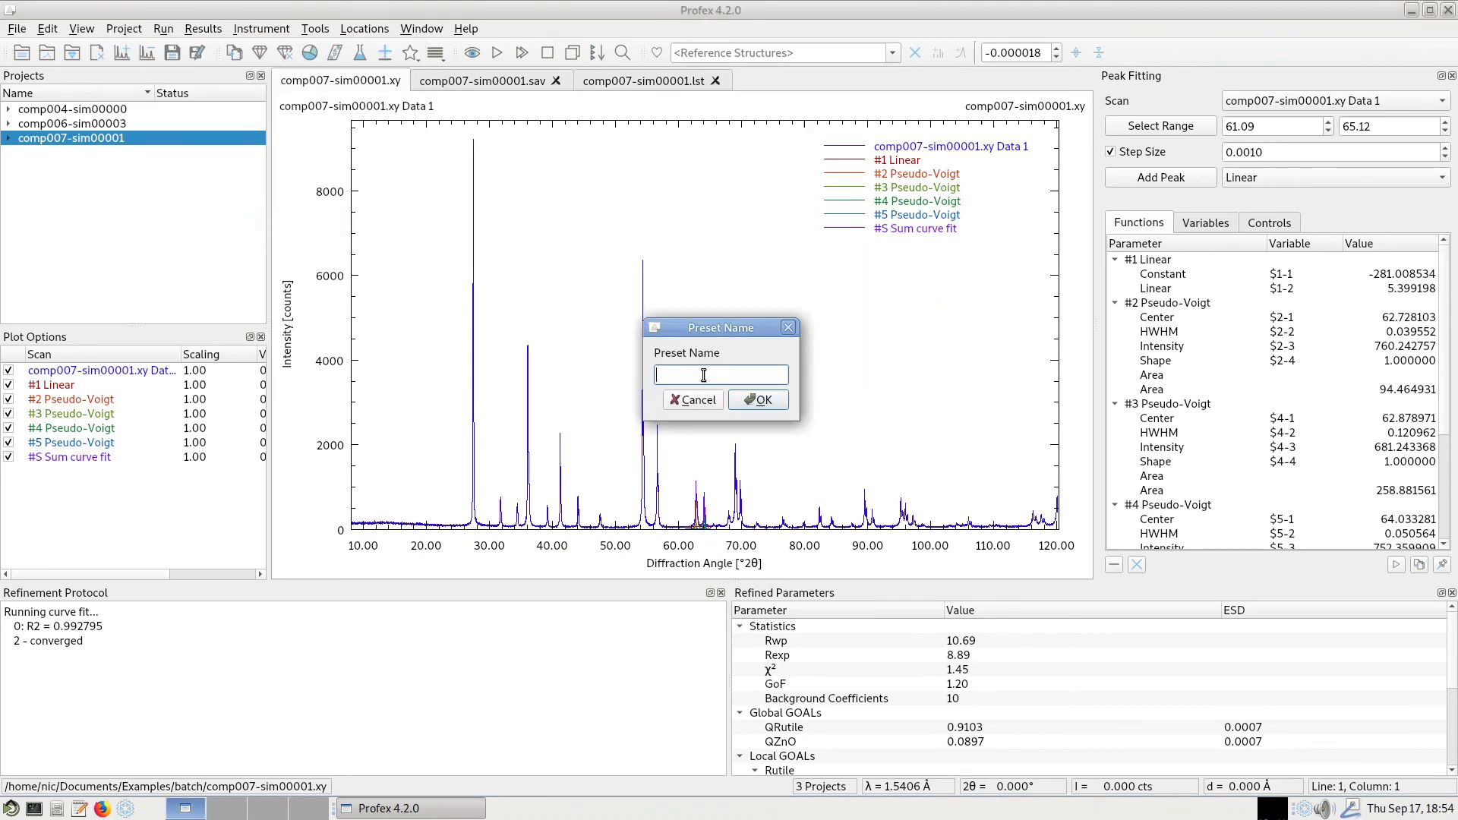
text(curve/fit-test)
key(Return)
key(Return)
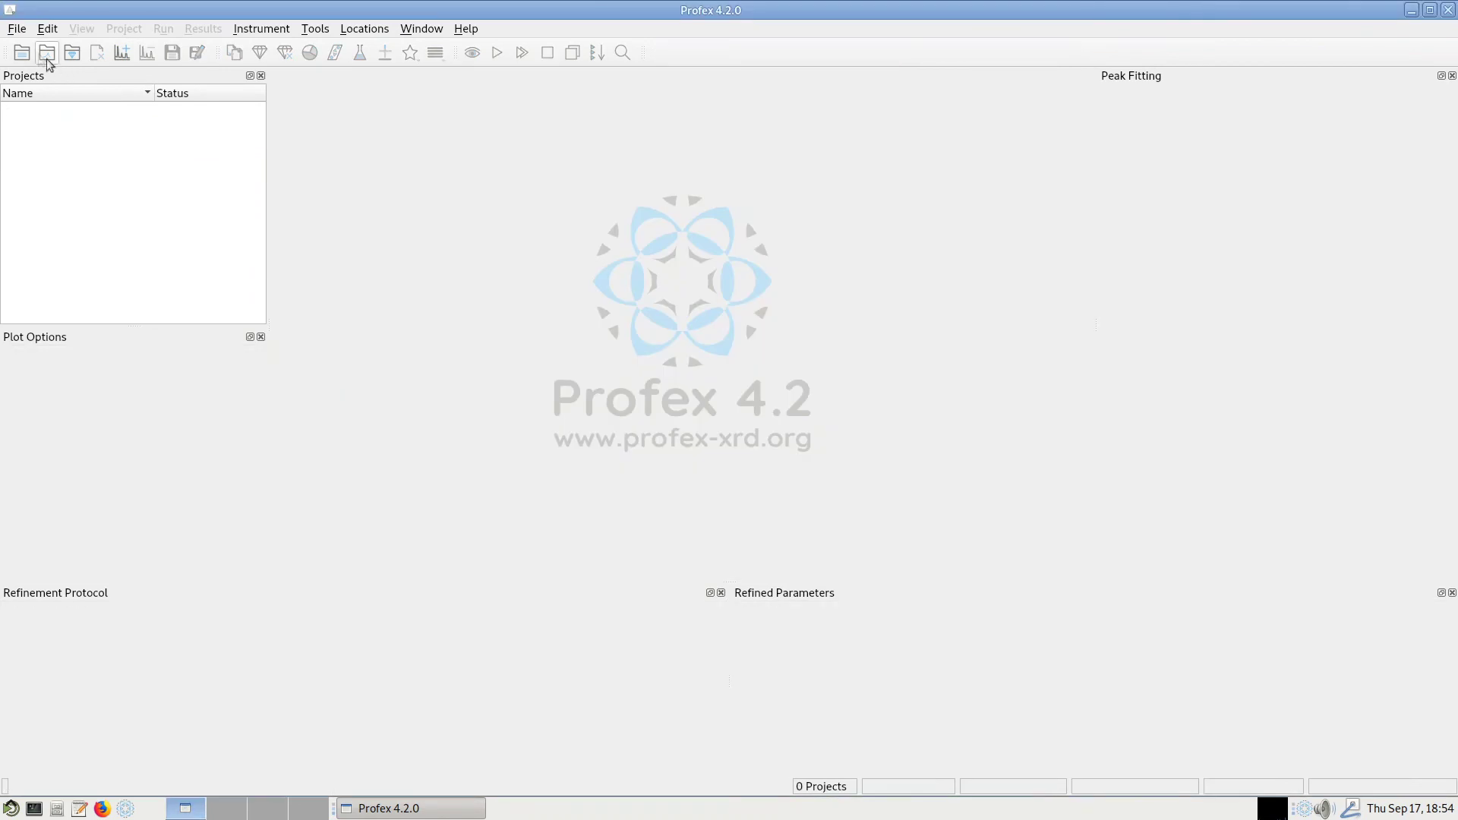
click(46, 56)
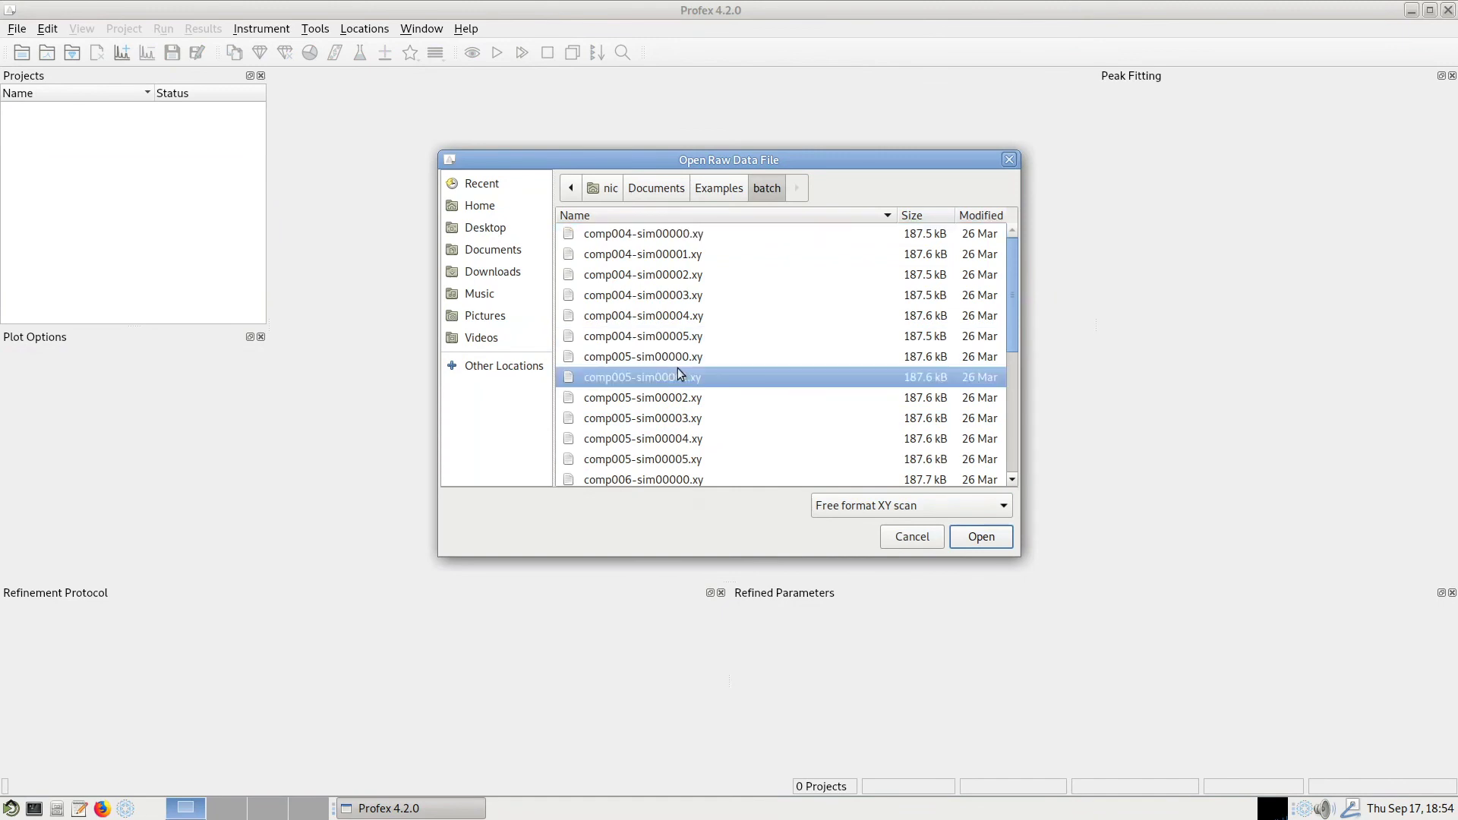
Step: Load scans comp005-sim00001, comp006-sim00002 and comp007-sim00003 as projects
scroll(732, 387, down, 2)
click(668, 335)
ctrl+click(664, 479)
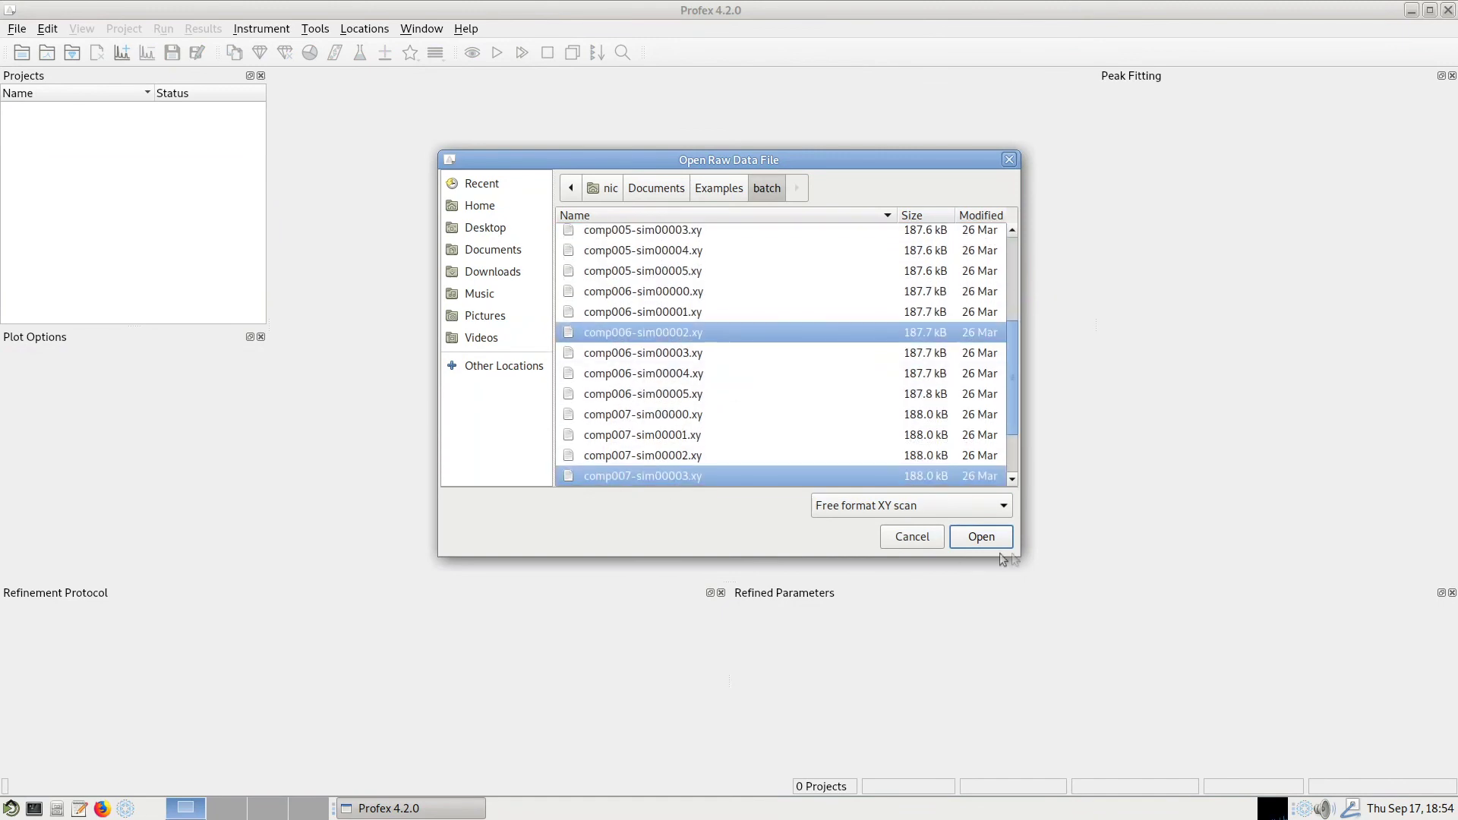
click(981, 537)
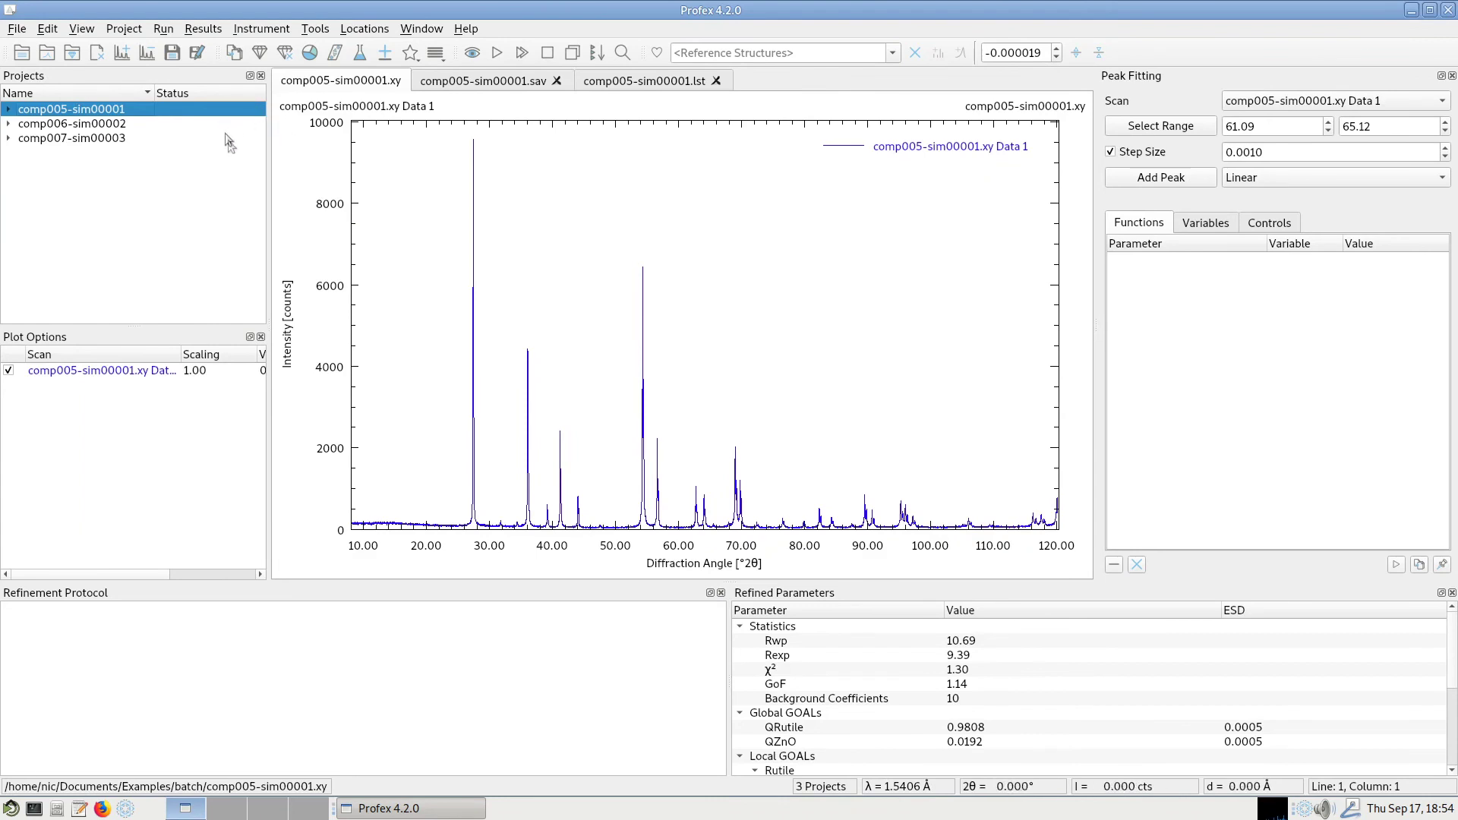
Step: Apply the curve-fit-60-70deg preset to all three projects
click(410, 53)
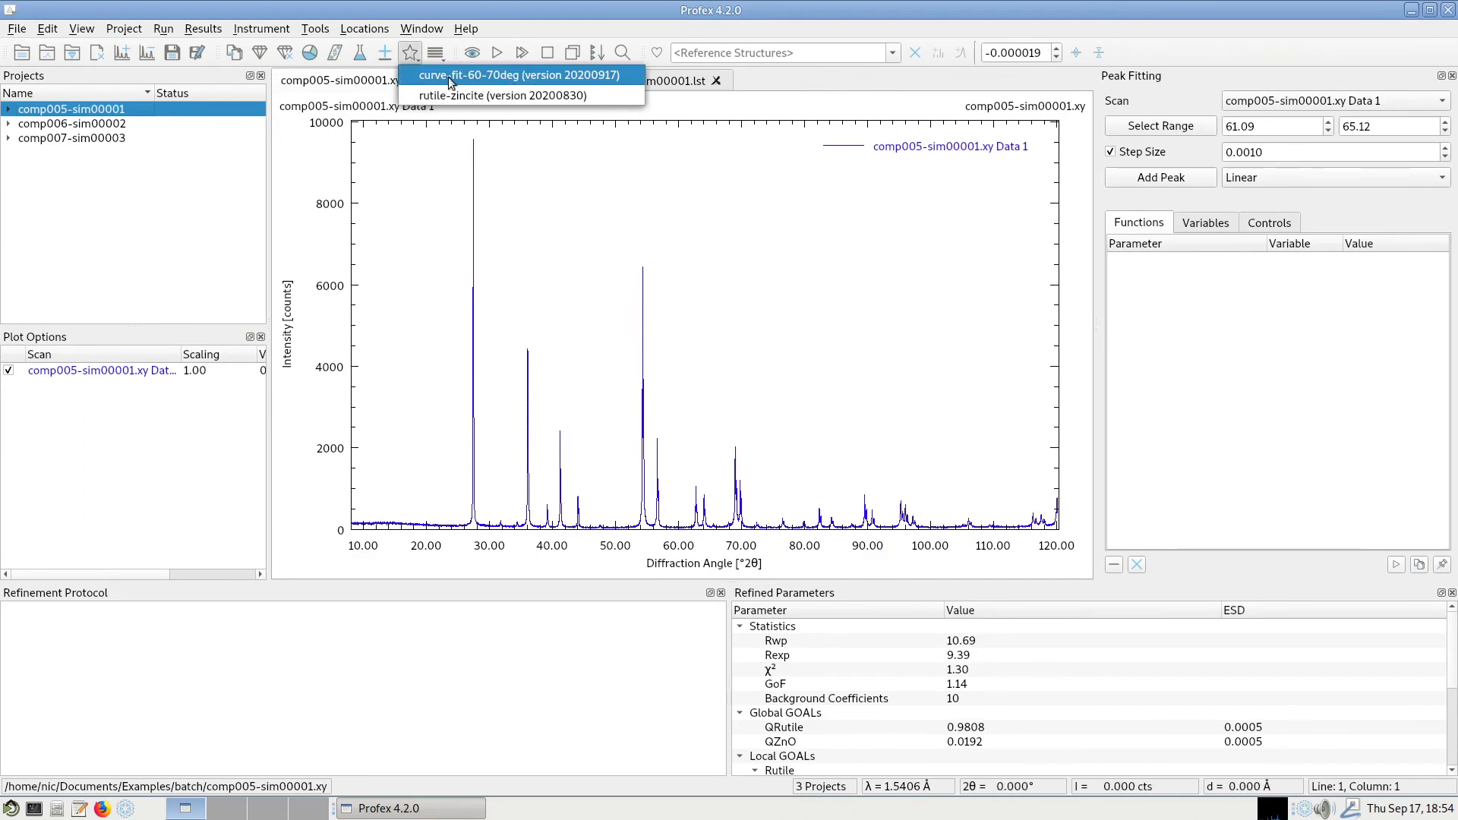
click(535, 76)
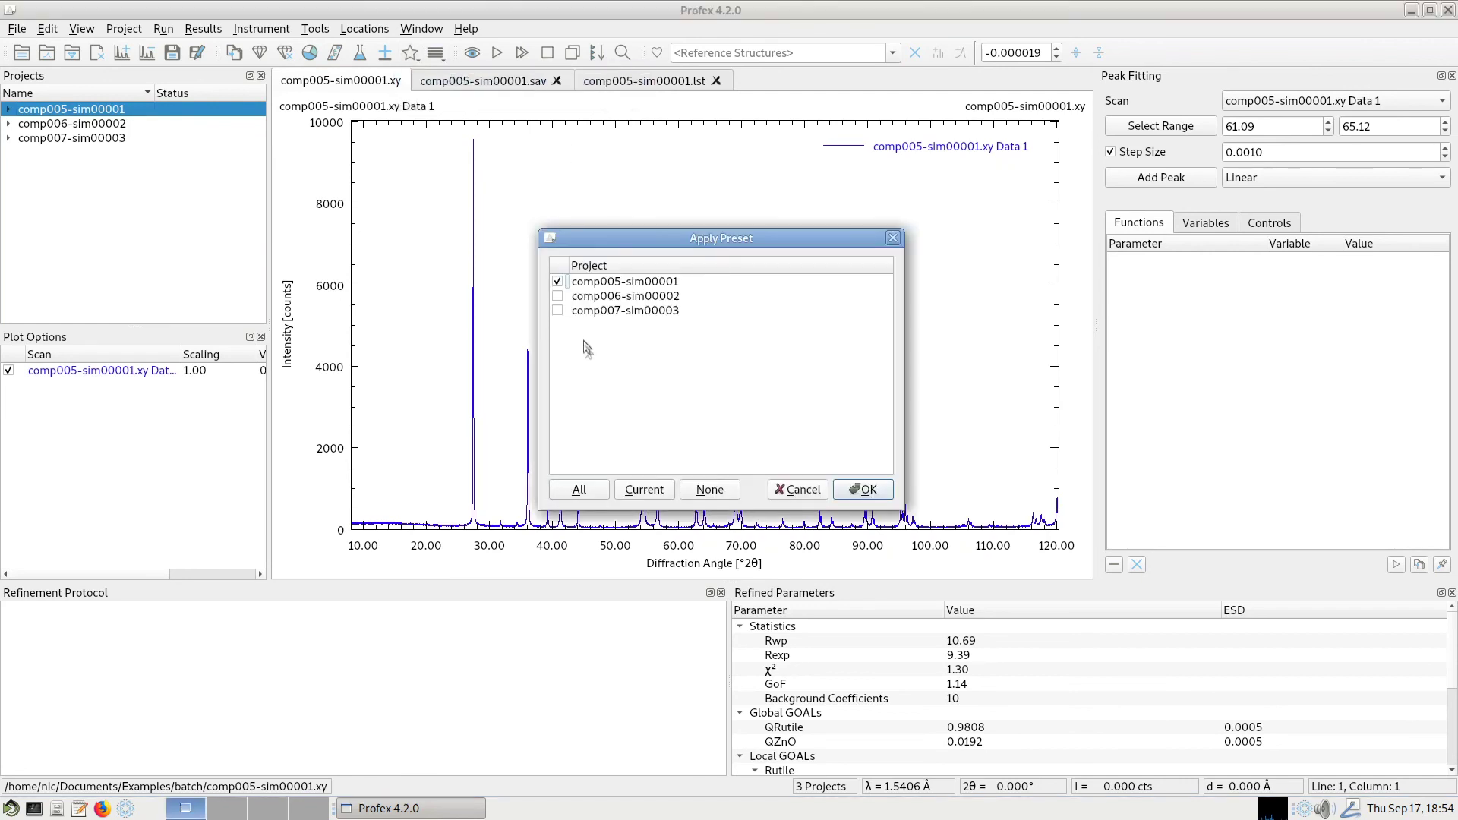
click(577, 488)
click(852, 490)
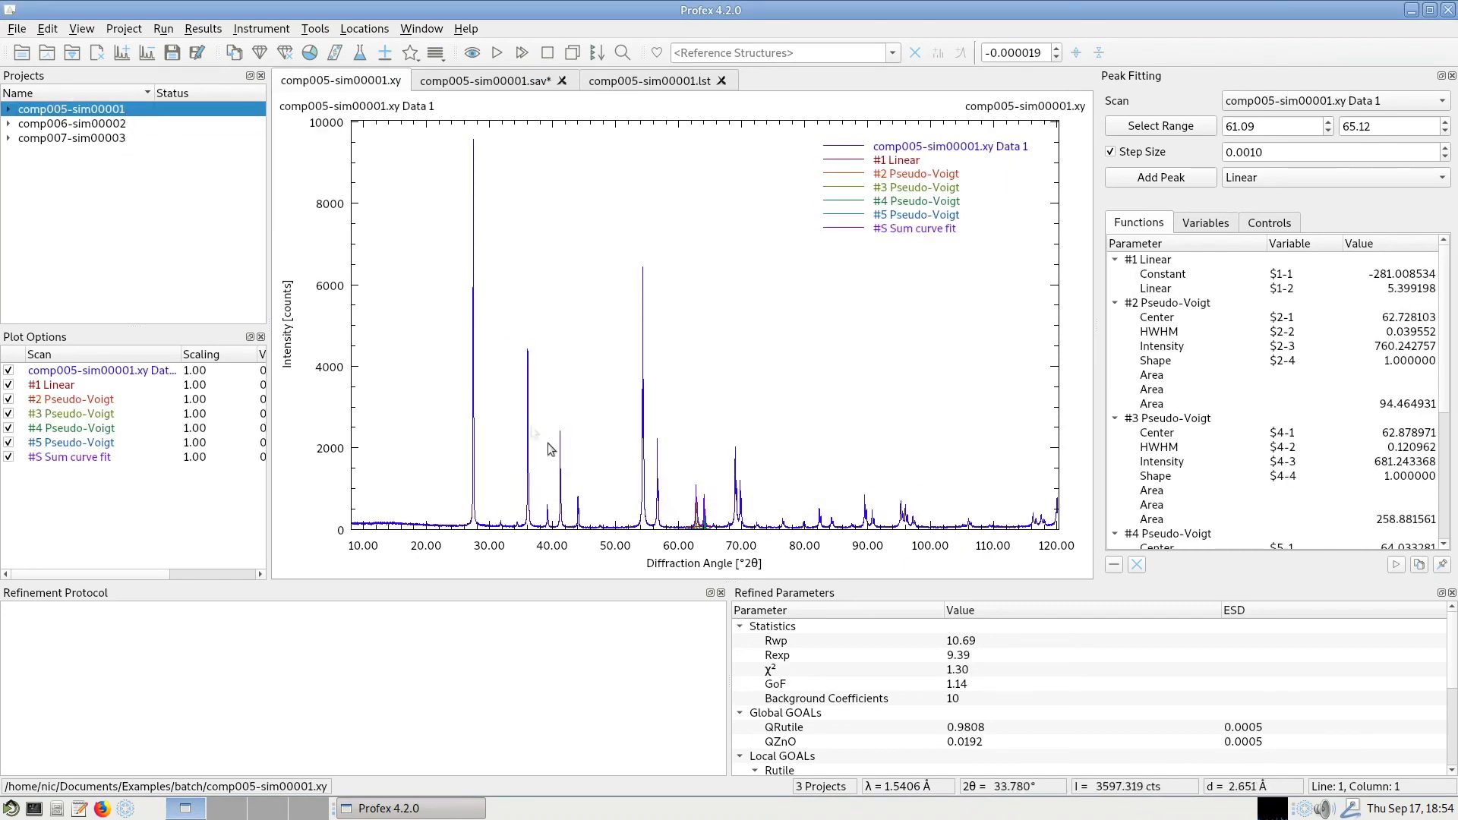
Step: Fit the doublet curves on comp007-sim00003 over the 59.5–67.8° region
click(145, 123)
click(144, 136)
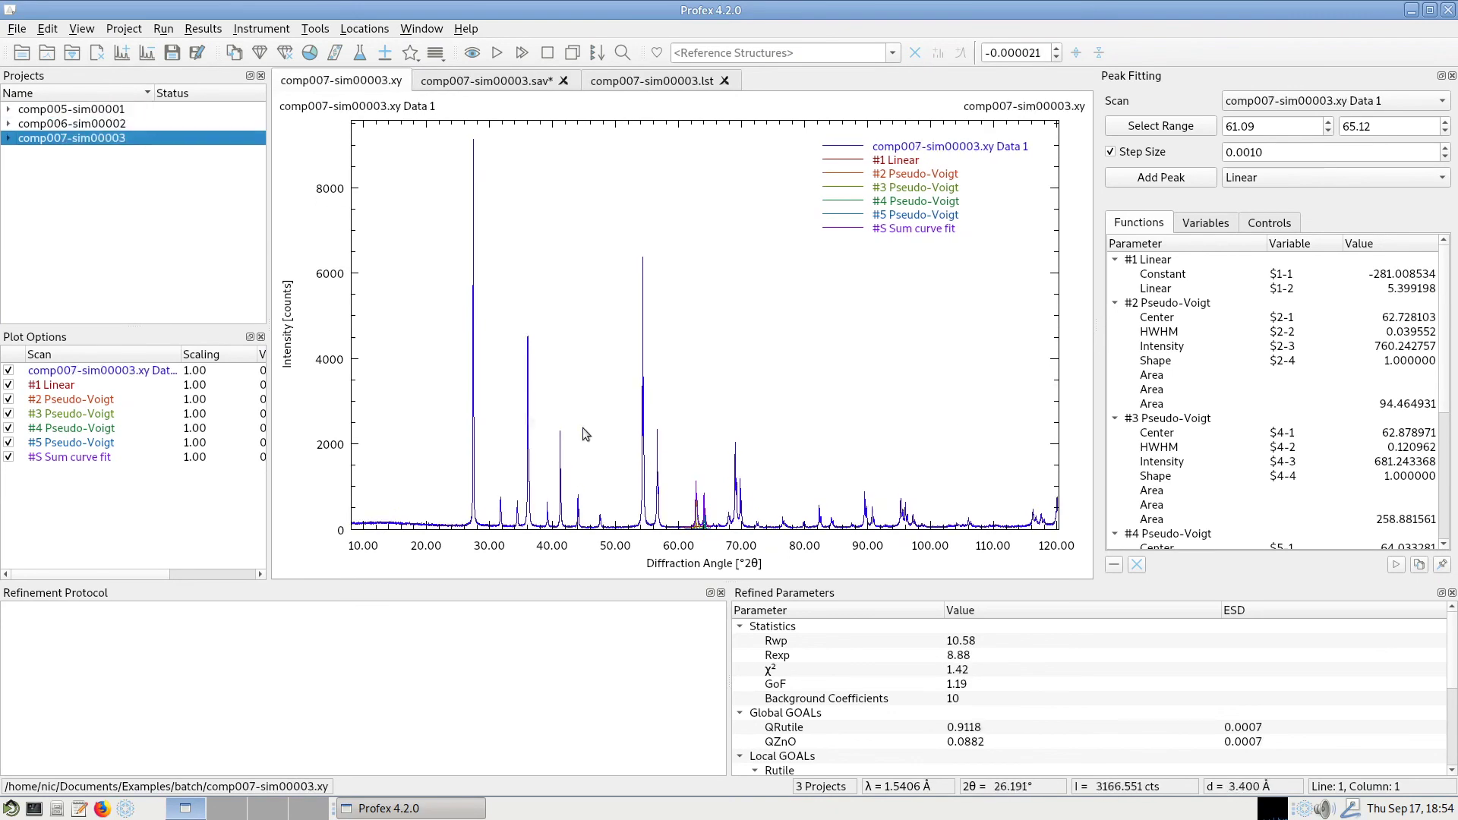
drag(674, 440, 738, 561)
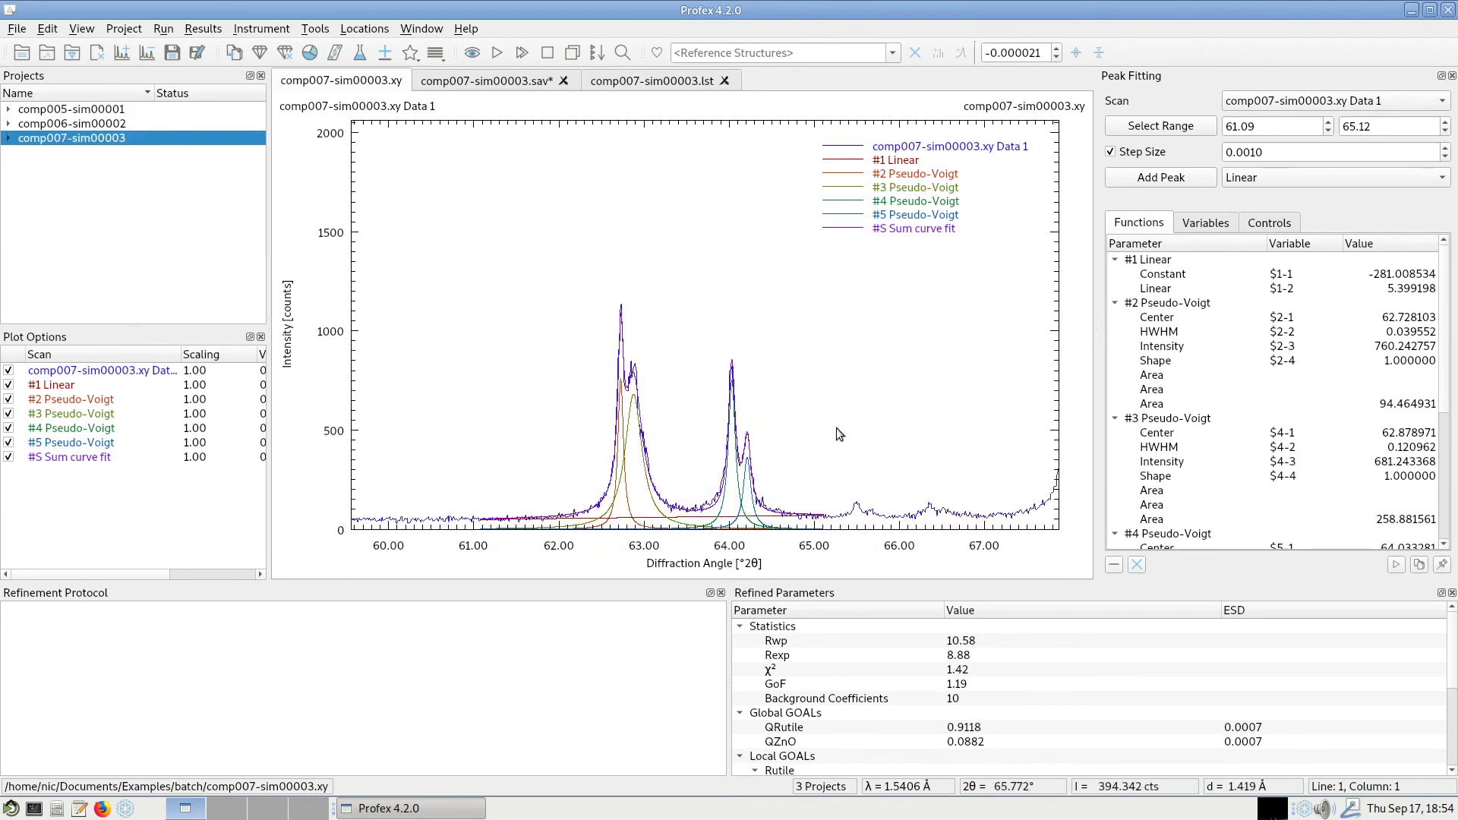
click(1396, 566)
Step: Fit the doublet curves on comp006-sim00002 over the 62–66.5° region
click(152, 121)
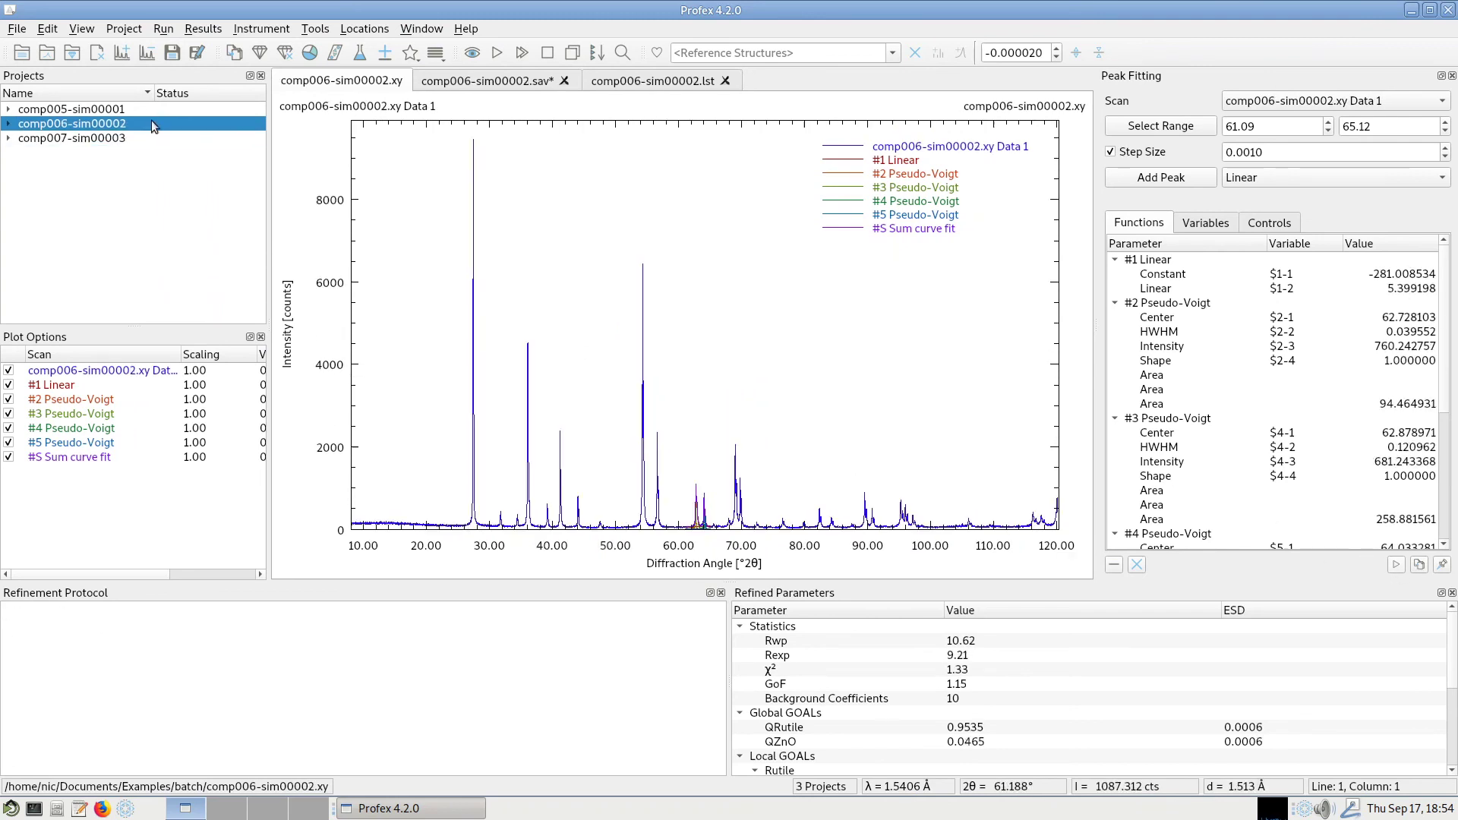
drag(689, 486, 742, 554)
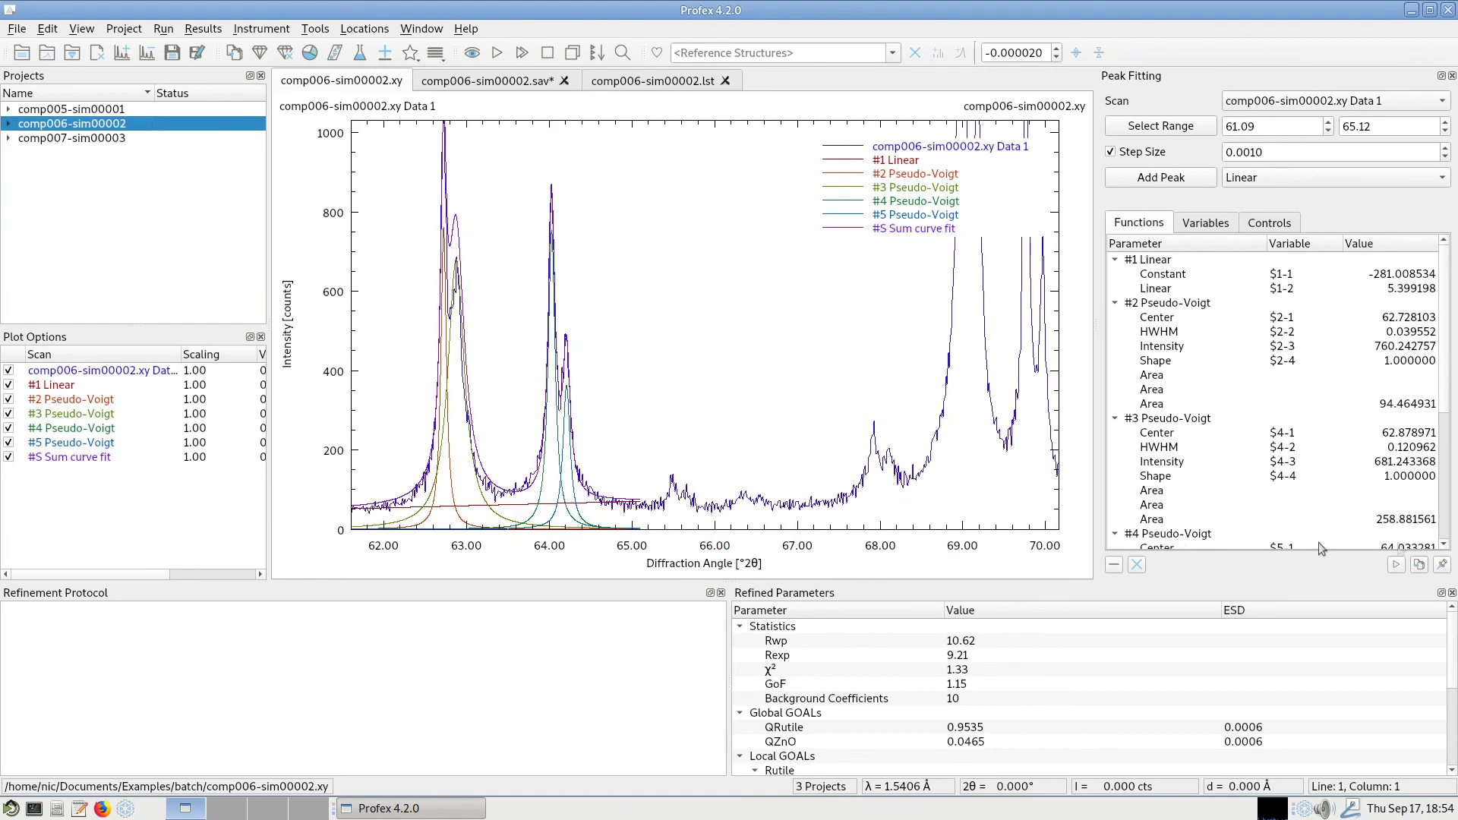
click(1395, 565)
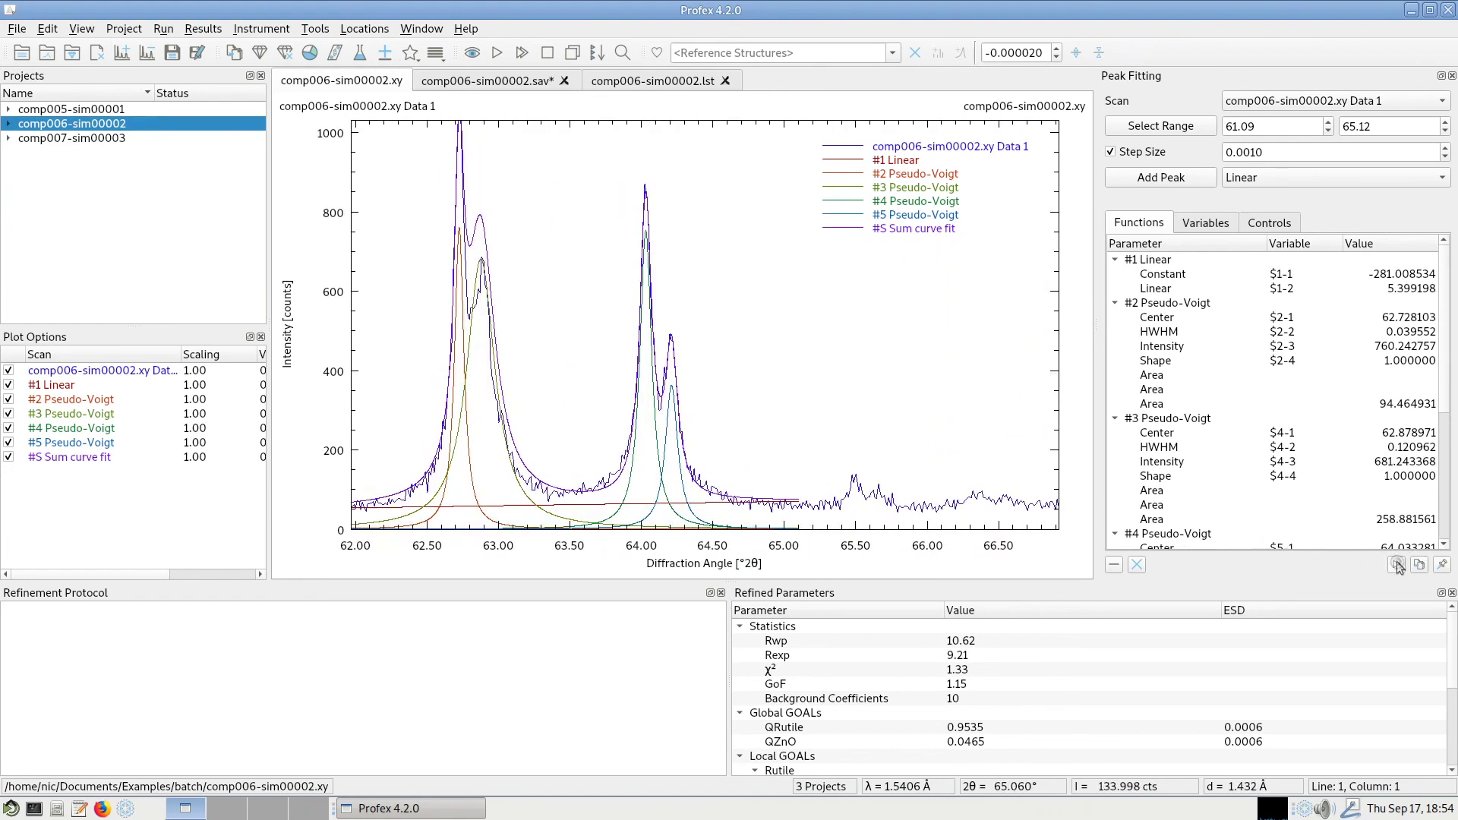
Step: Fit comp005-sim00001's doublet curves, converging at R² = 0.994471
click(114, 109)
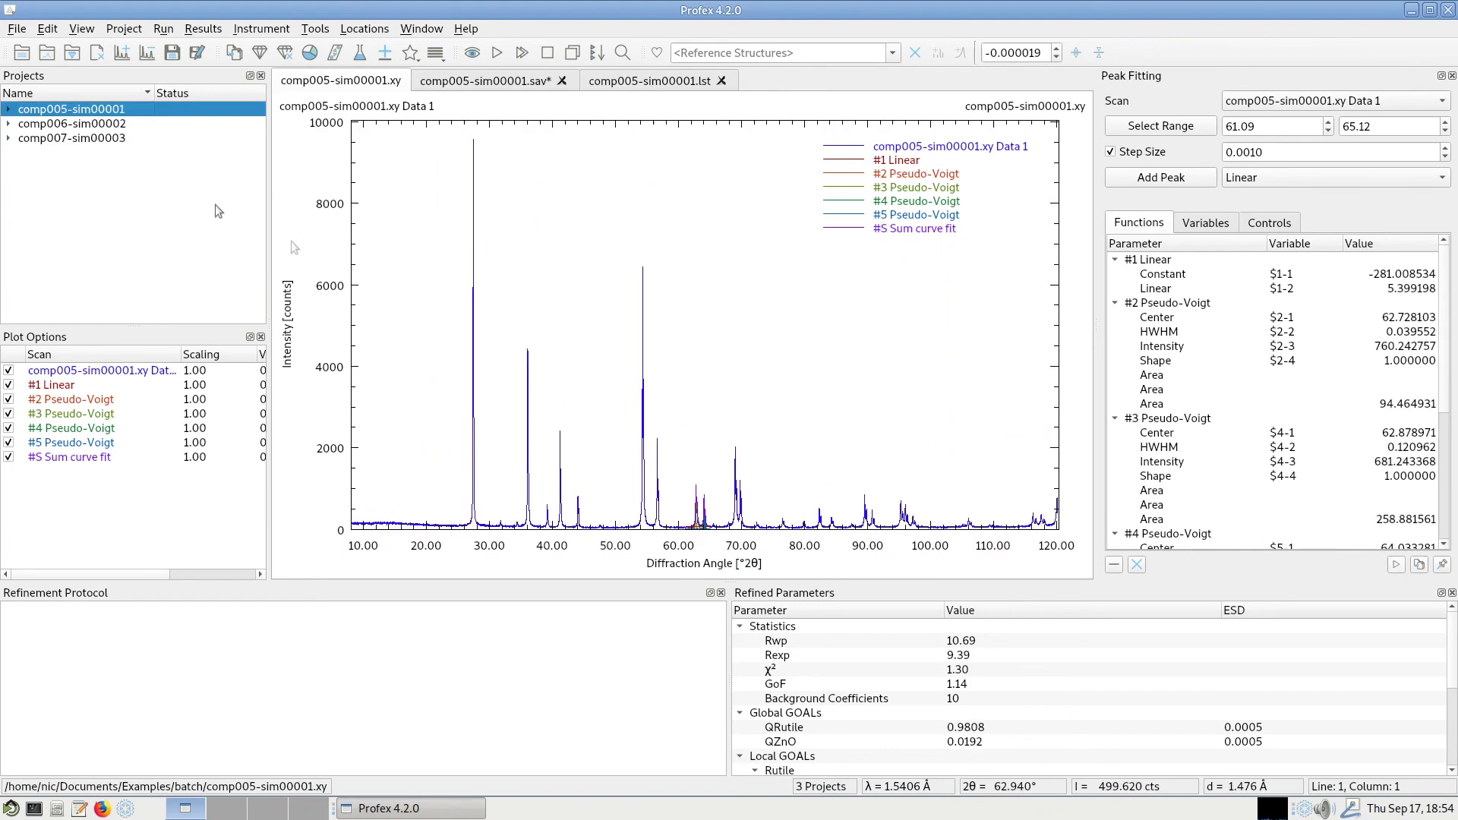
drag(657, 437, 746, 555)
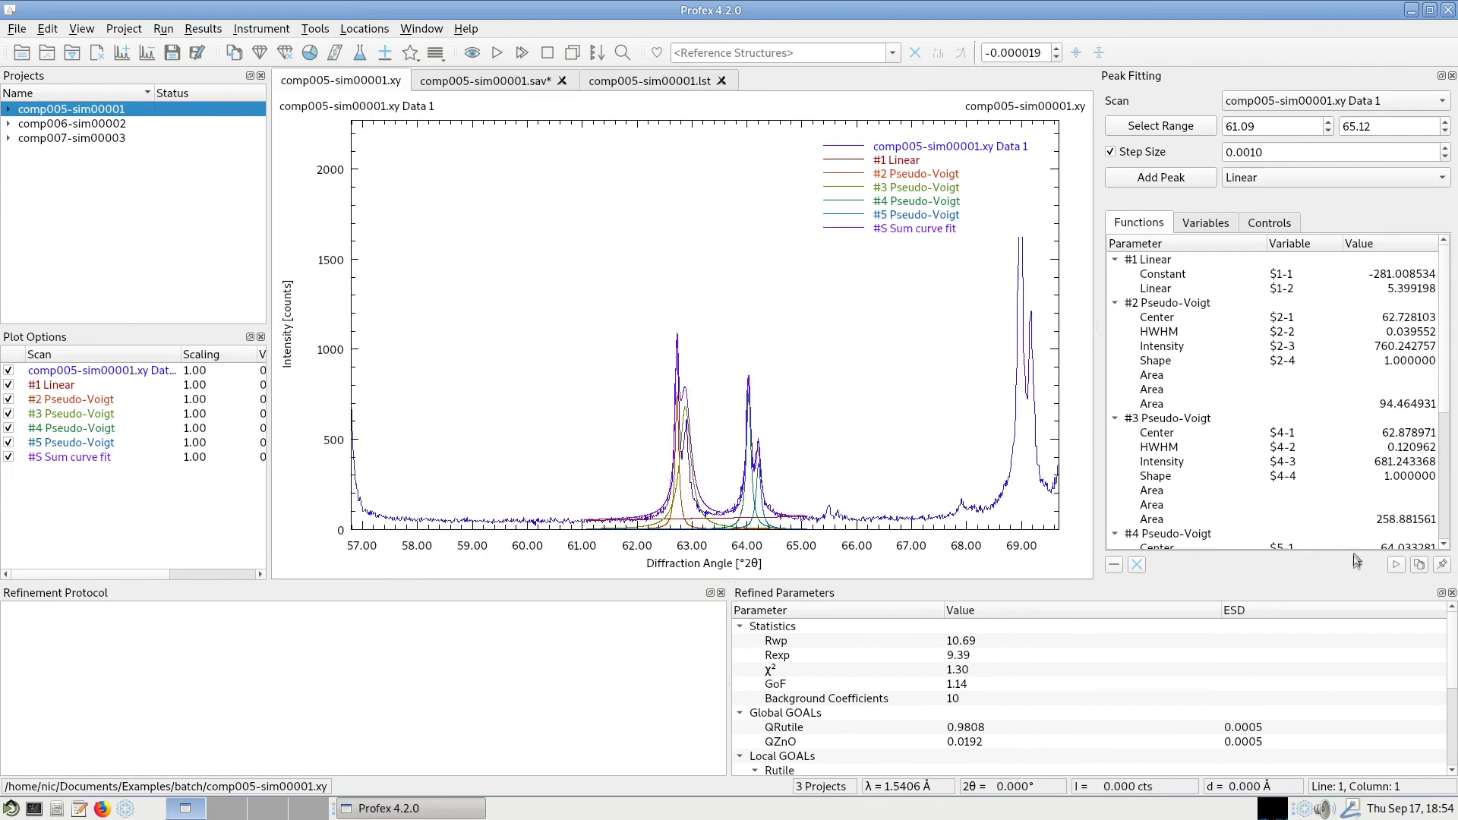
click(1395, 565)
scroll(795, 419, up, 3)
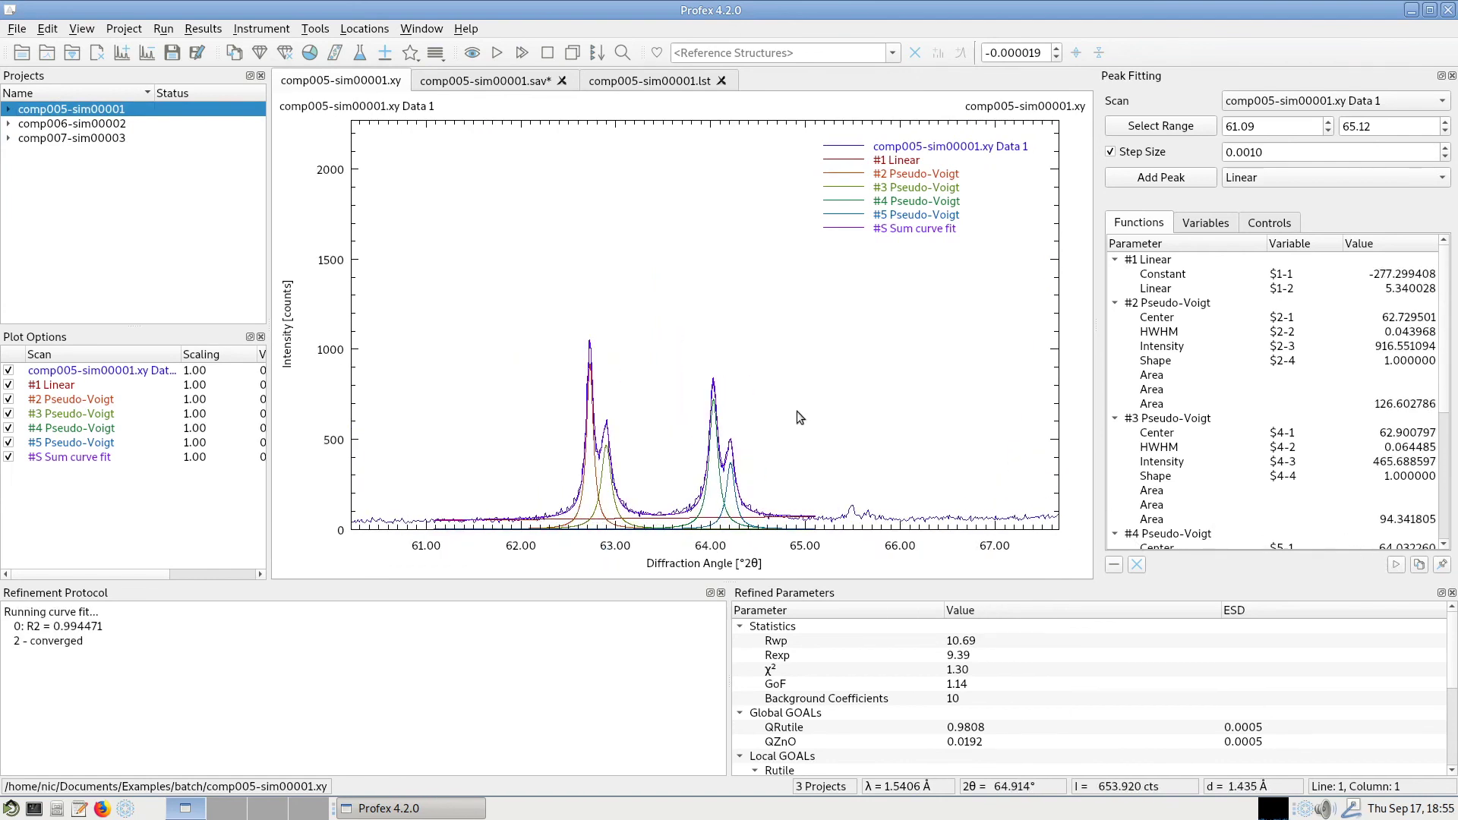